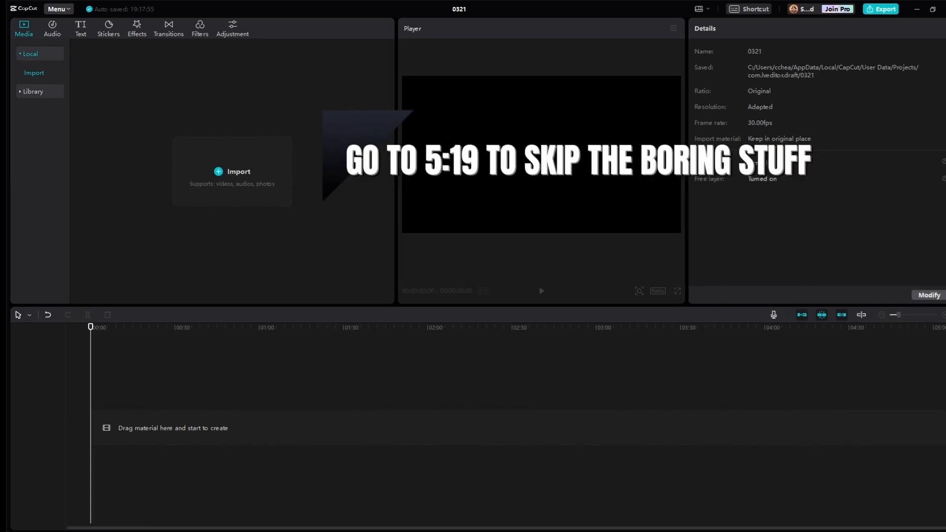
- Try the Player first workspace layout and restore the Default layout
click(73, 11)
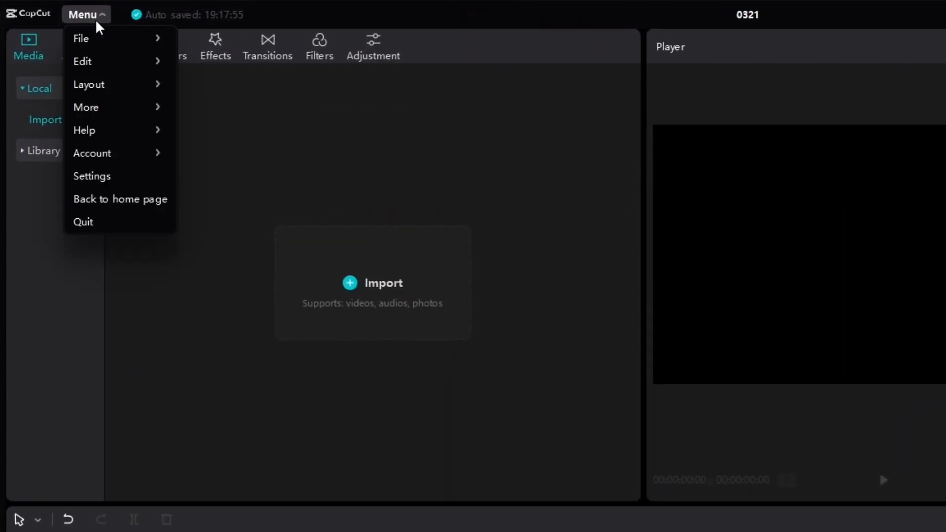
mouse_move(101, 46)
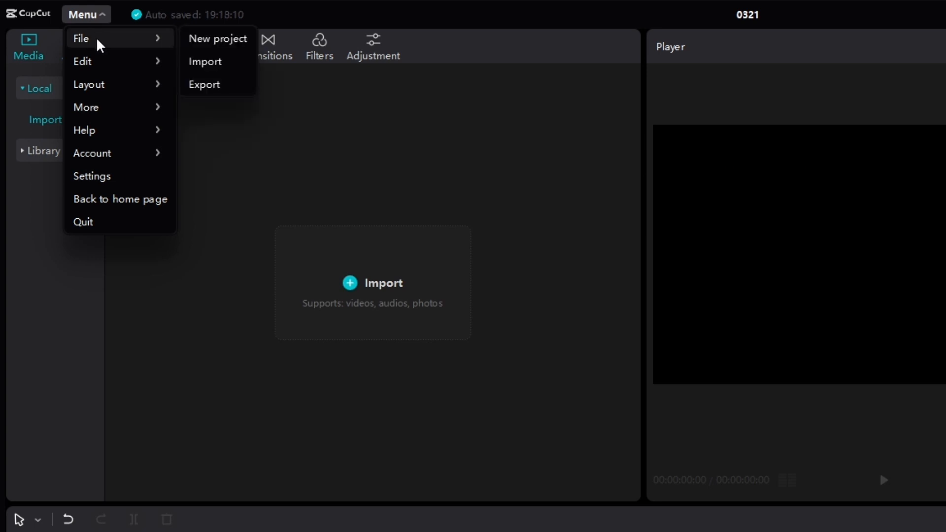
mouse_move(110, 71)
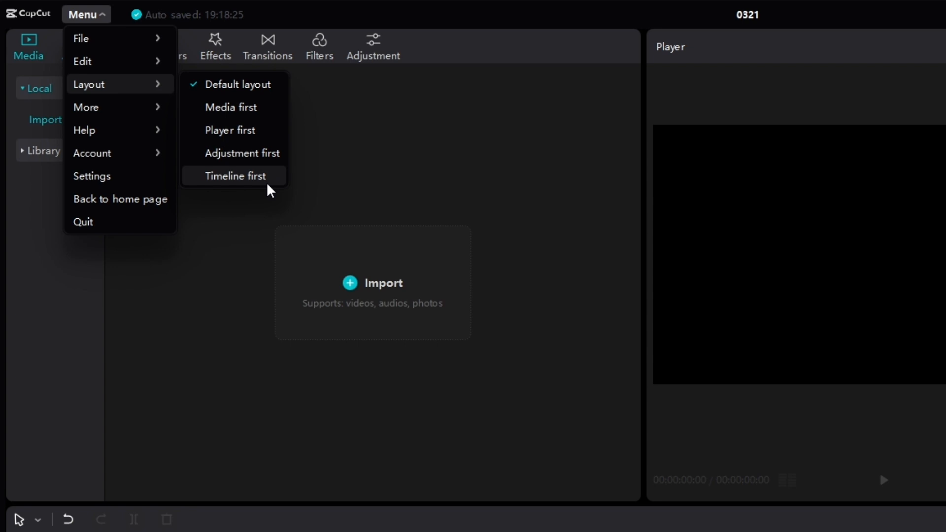
click(261, 132)
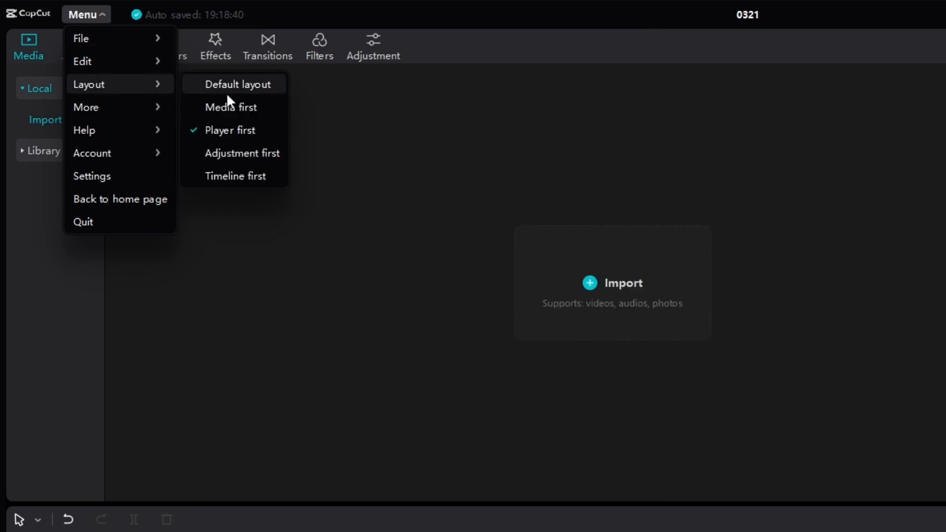
click(241, 87)
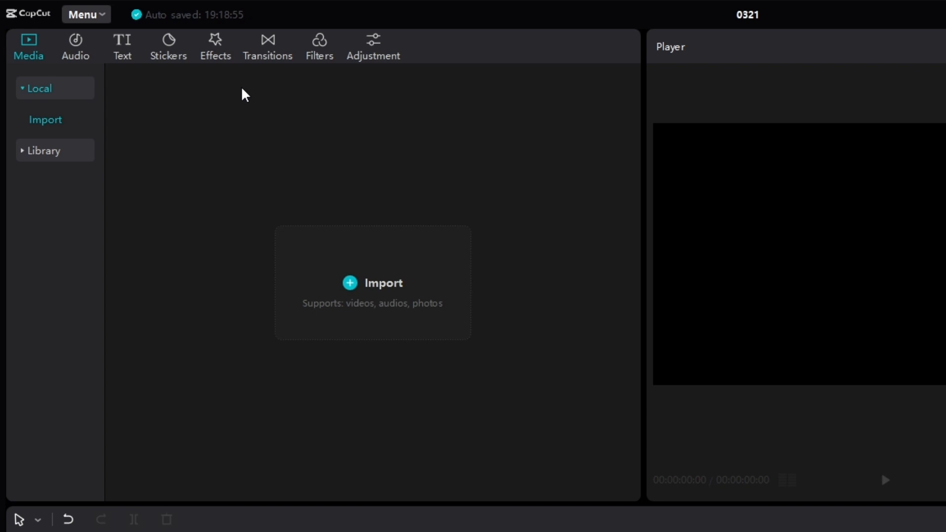
- Open the program settings, review the project save and cache options, and choose 30.00 fps as the frame rate
click(103, 22)
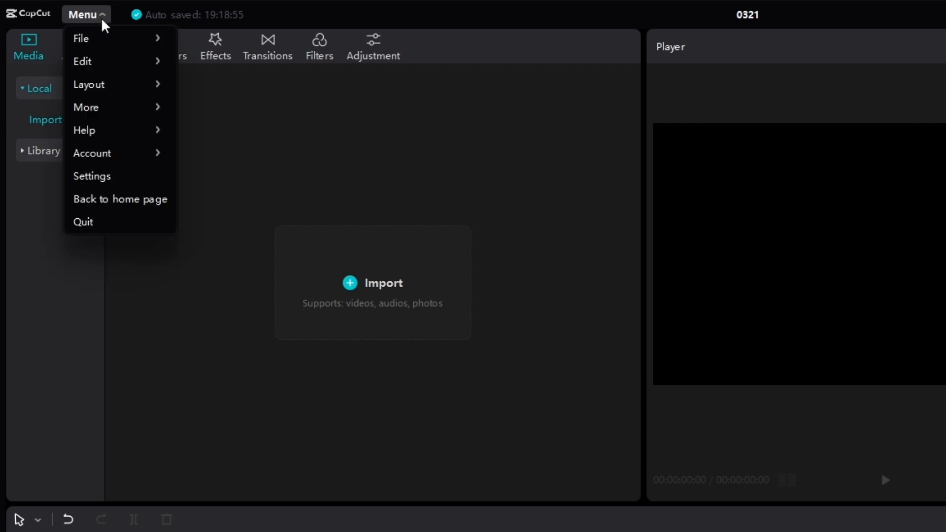
mouse_move(120, 121)
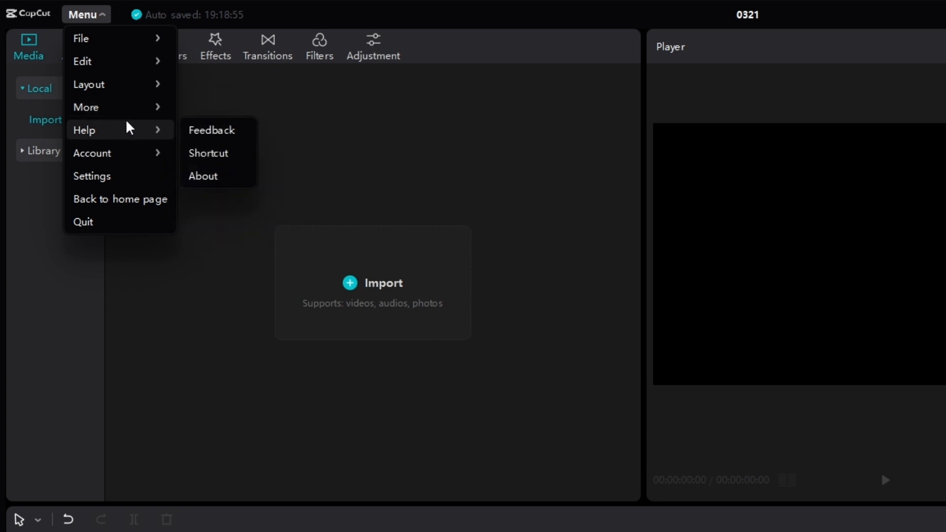
mouse_move(139, 163)
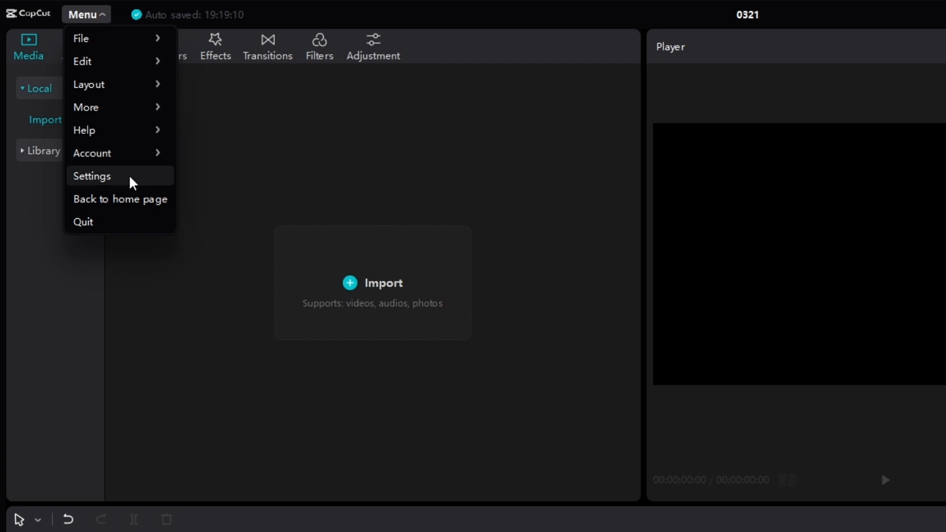
click(132, 183)
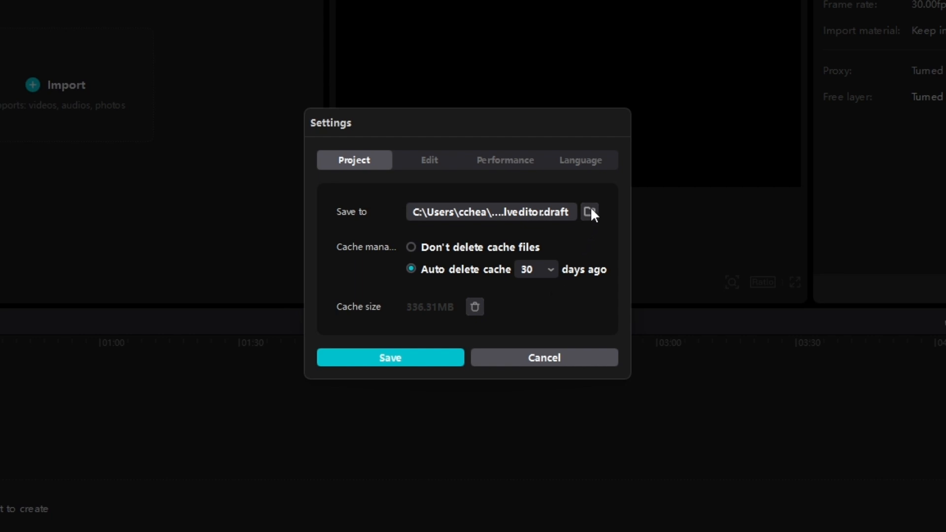
click(435, 159)
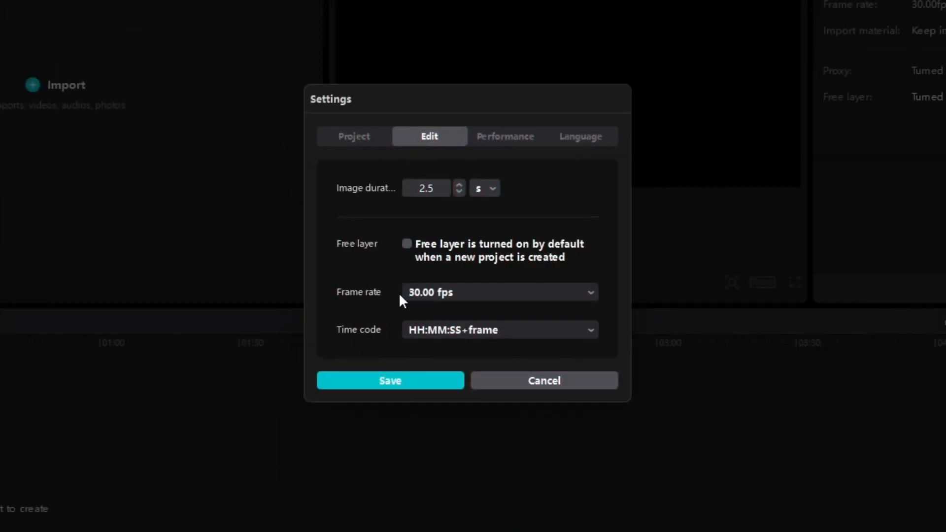
click(551, 292)
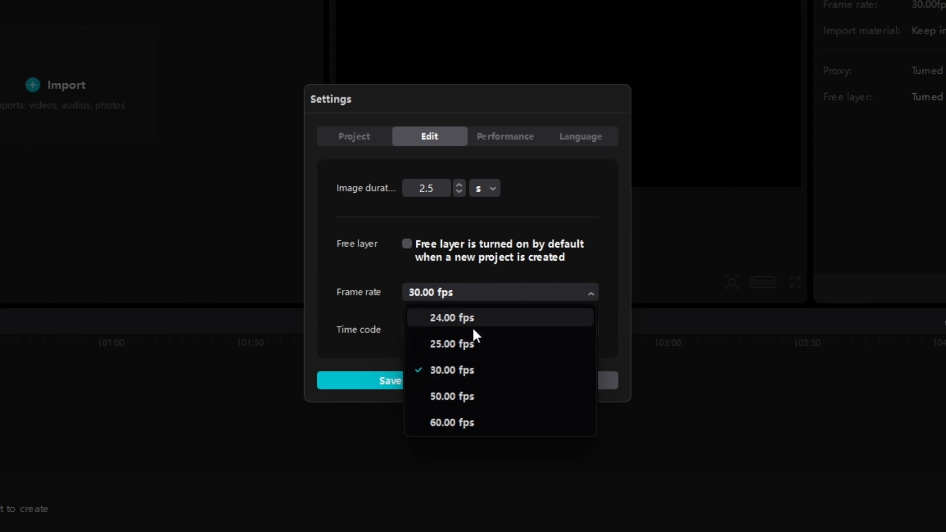
click(471, 366)
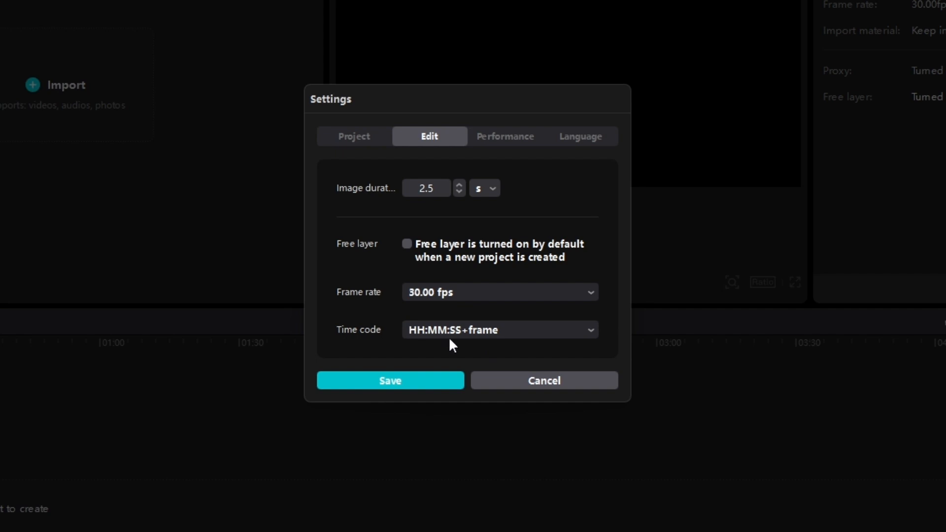
- Review the Performance and Language settings and save the settings
click(514, 141)
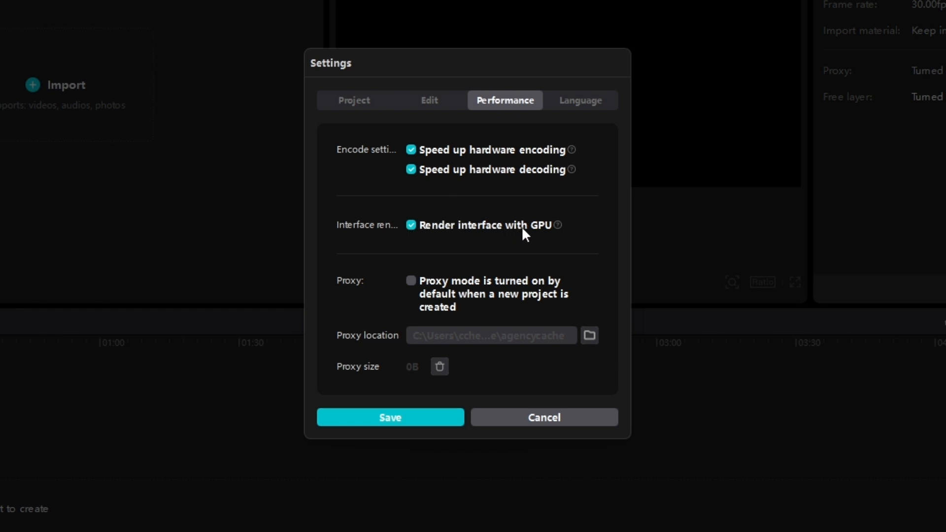
mouse_move(558, 225)
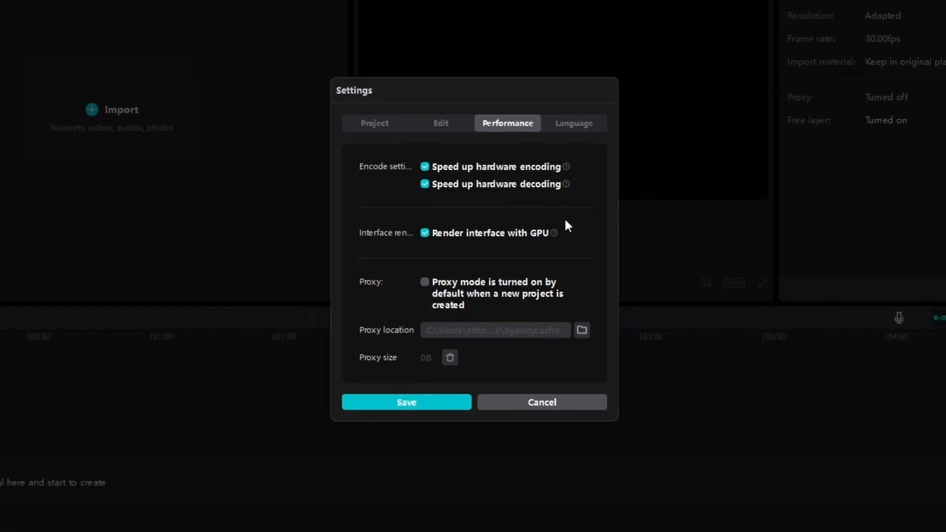
click(574, 124)
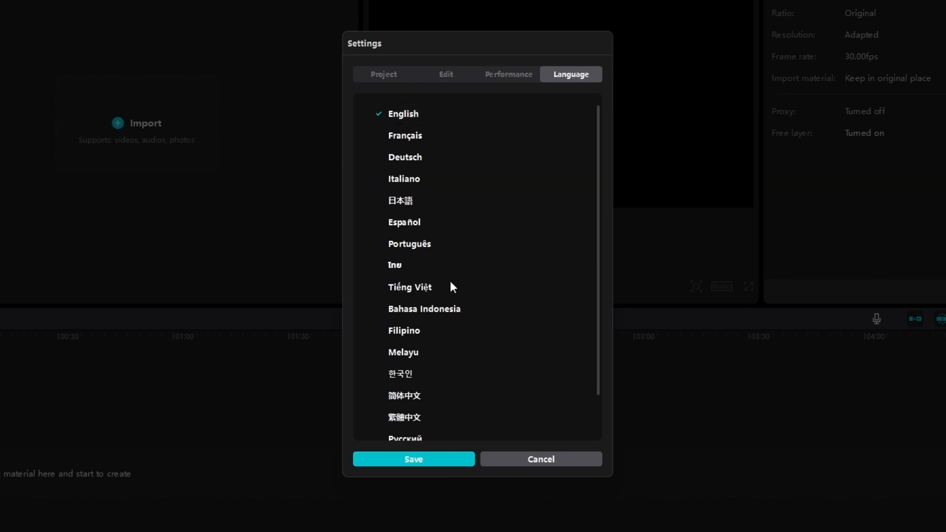
click(422, 462)
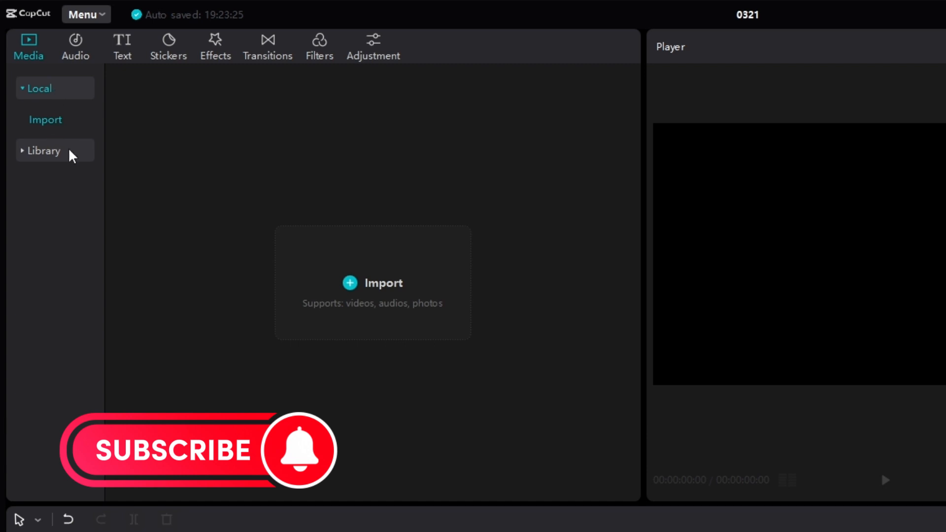
- Browse the stock media library and add its plain black and white clips to the timeline
click(54, 157)
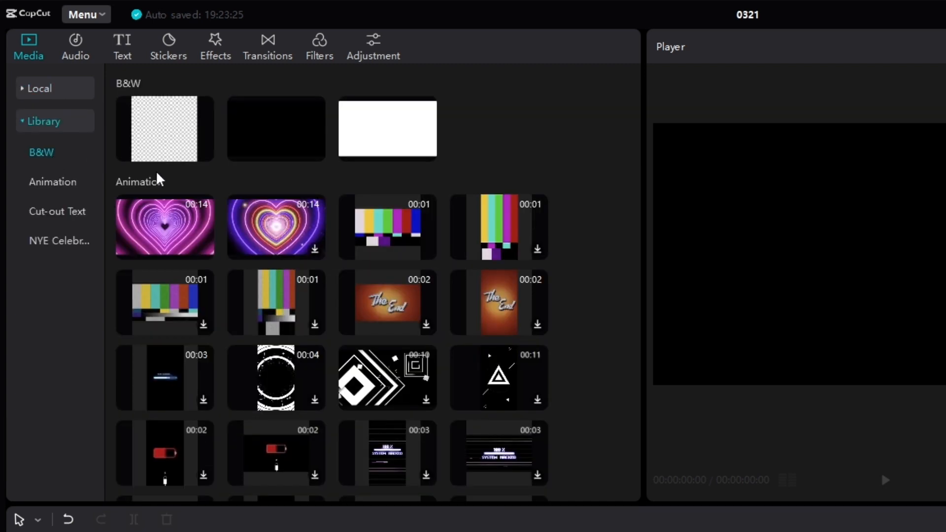
scroll(419, 349, down, 10)
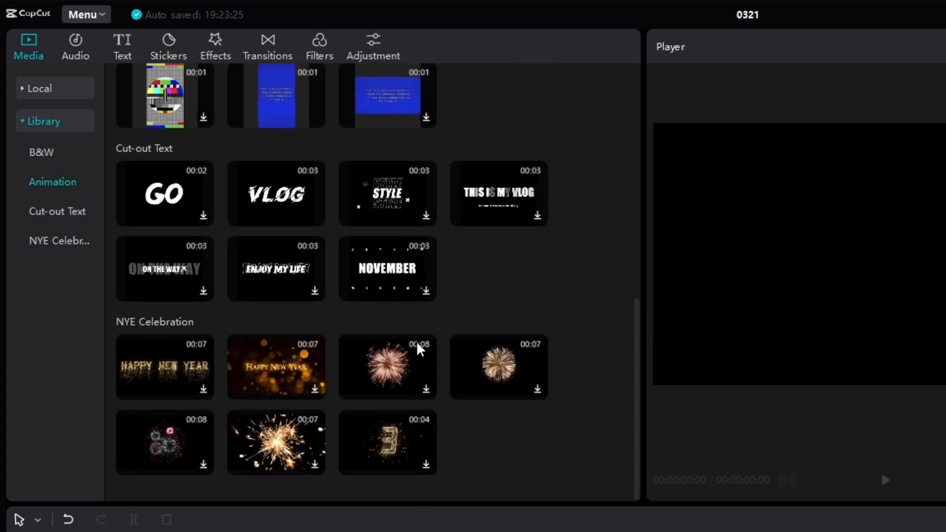
scroll(419, 349, up, 5)
scroll(418, 349, up, 5)
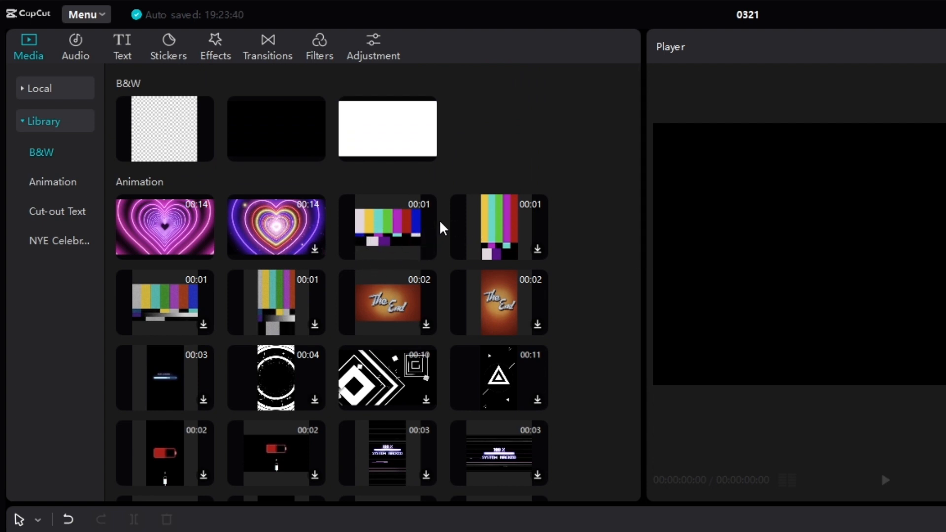
drag(278, 141, 212, 531)
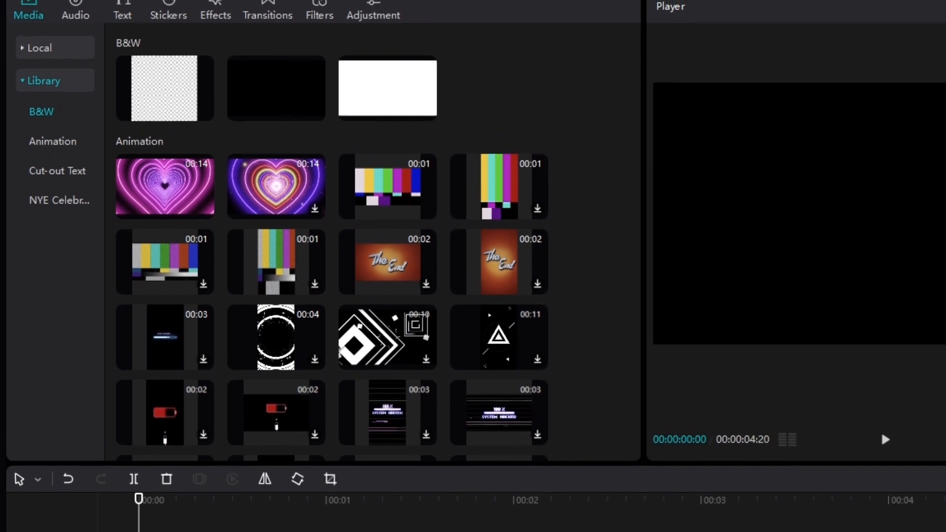
click(638, 496)
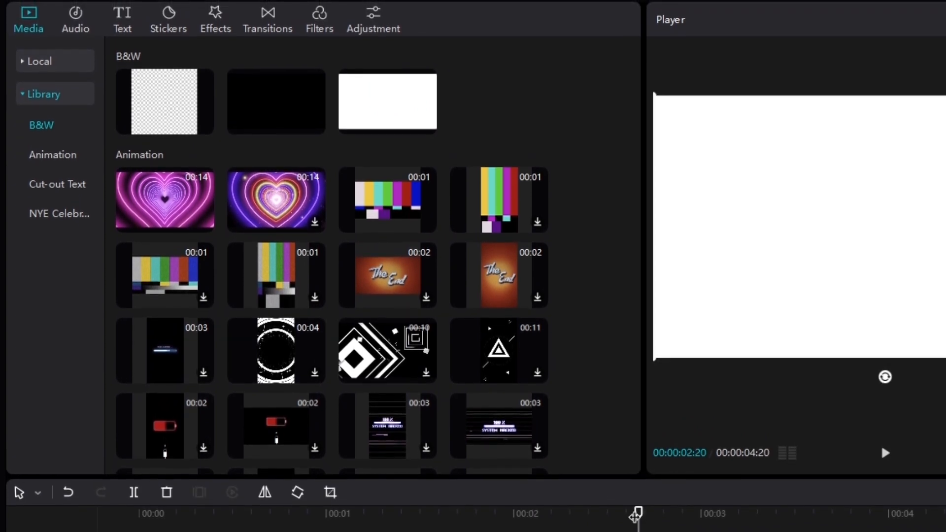
- Delete the white and black stock clips from the timeline
key(Delete)
click(377, 528)
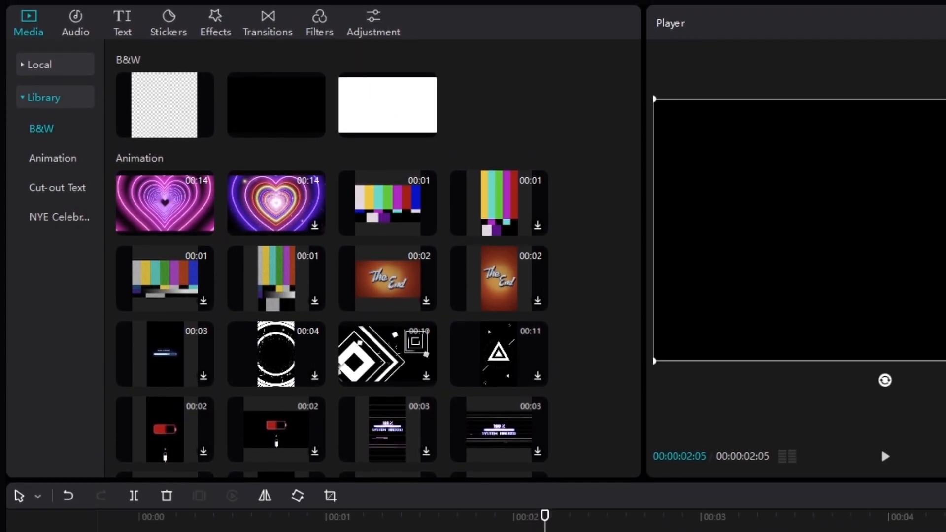
key(Delete)
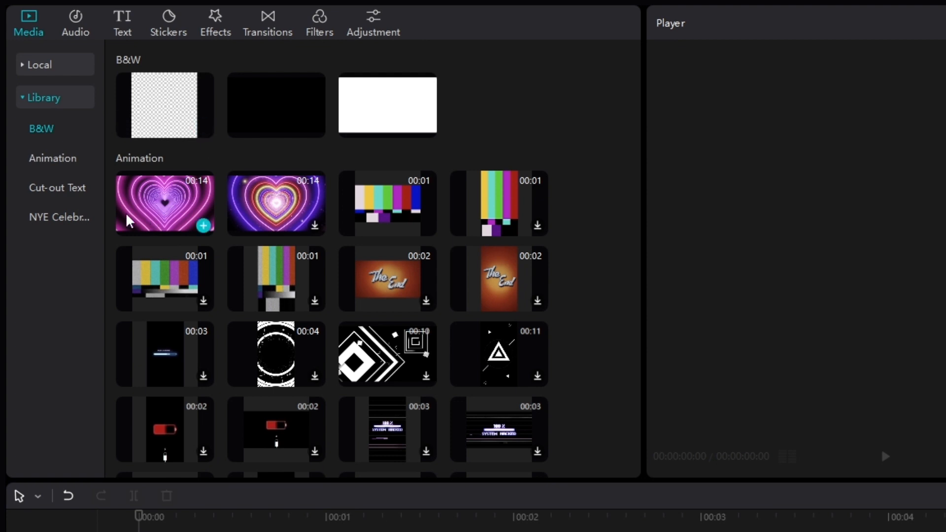
- Import the video Z30_0142_timebolted.MOV into the project's local media
click(60, 71)
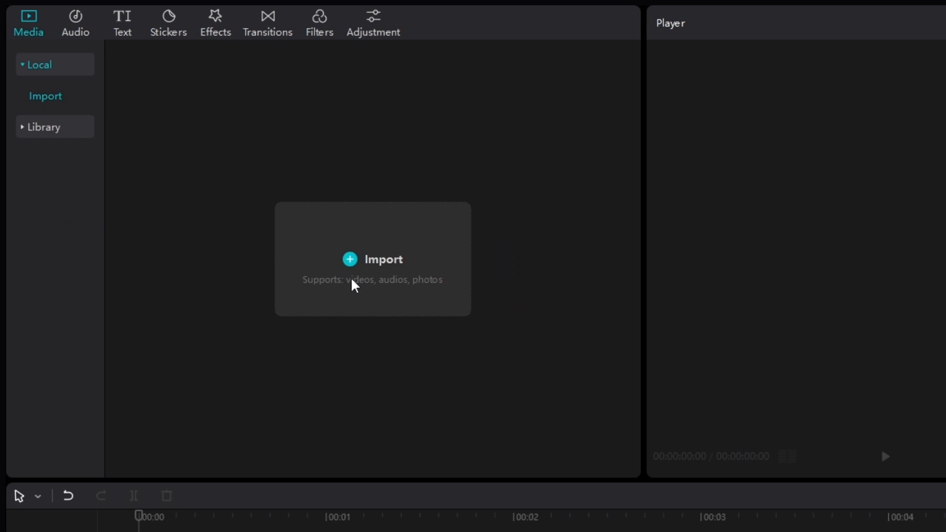
click(384, 260)
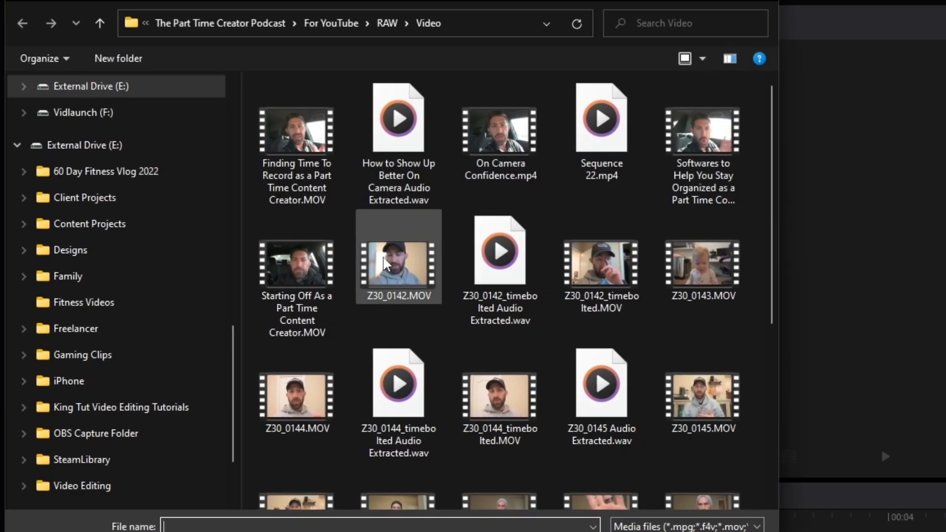
click(600, 281)
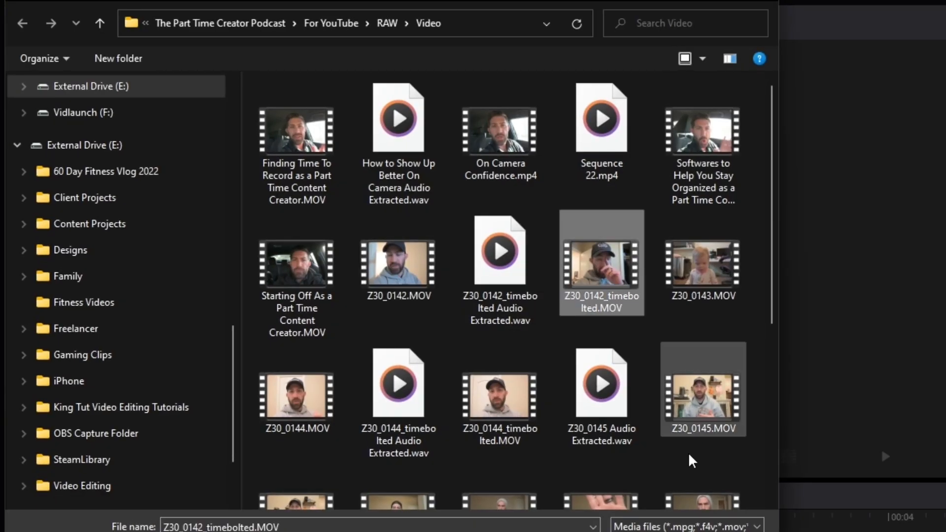
key(Return)
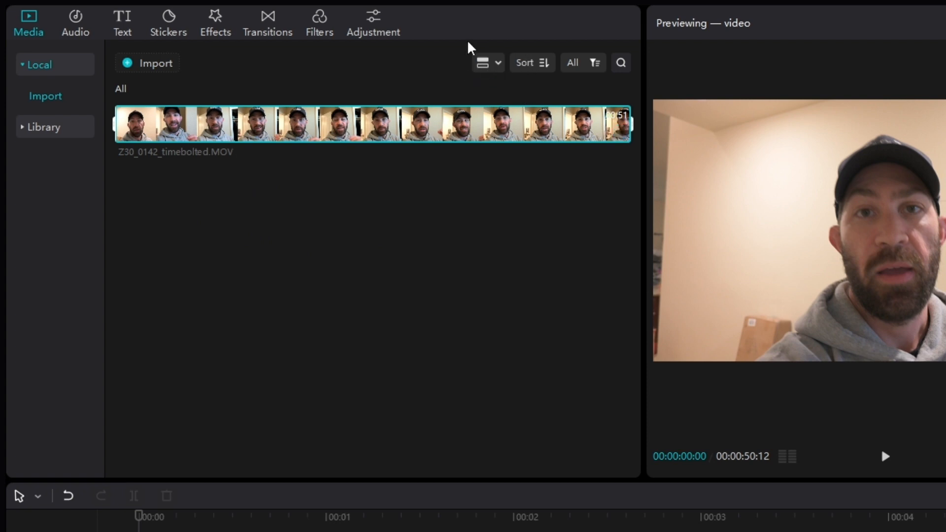
- Display the imported media as grid thumbnails and return it to the filmstrip list view
click(498, 64)
click(486, 91)
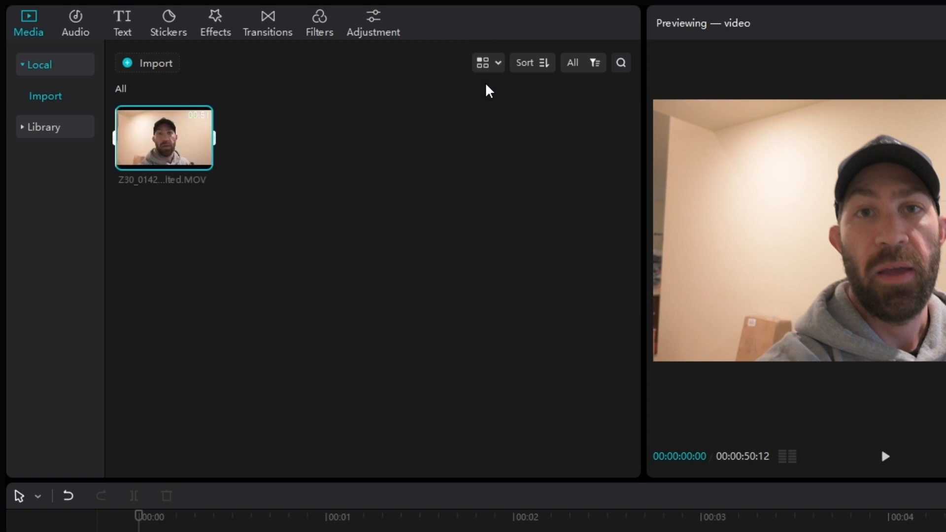
click(499, 63)
click(488, 113)
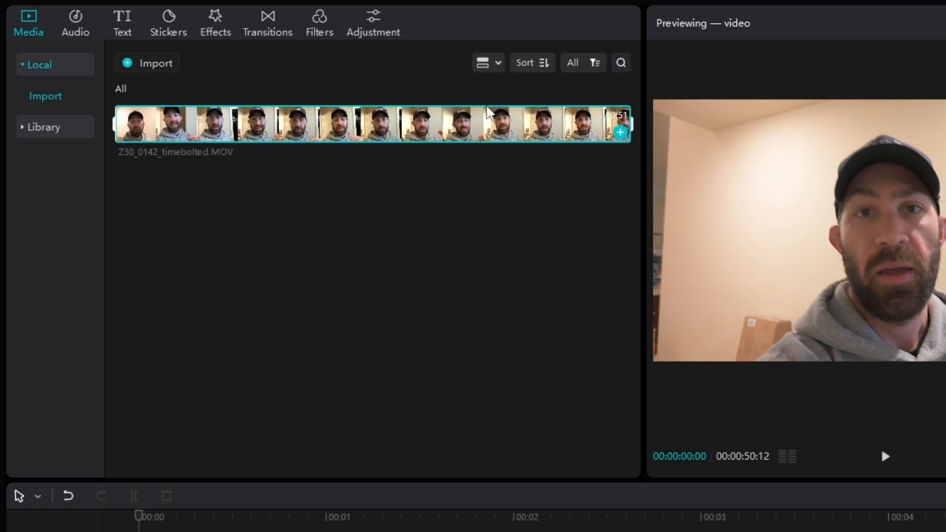
- Look at the sort options, filter the imported media by video and by audio, and reset the filter to All
click(542, 68)
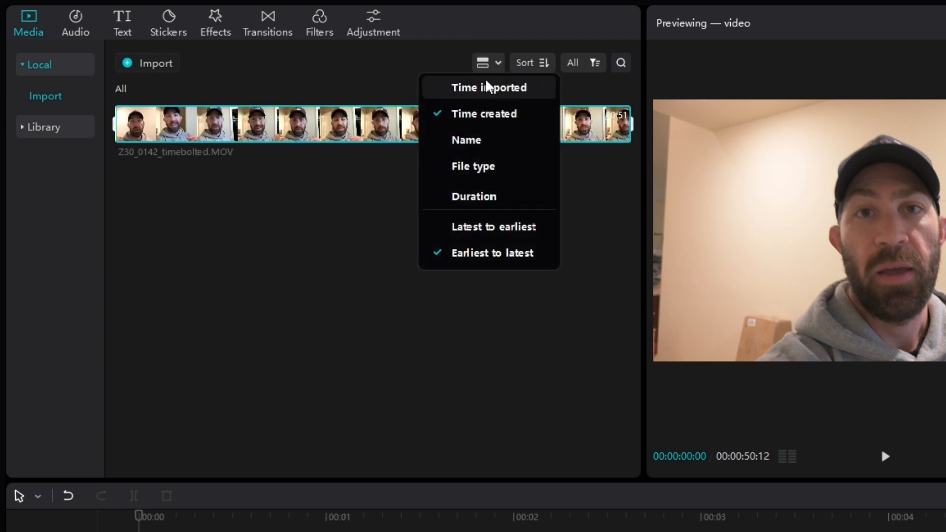
click(582, 67)
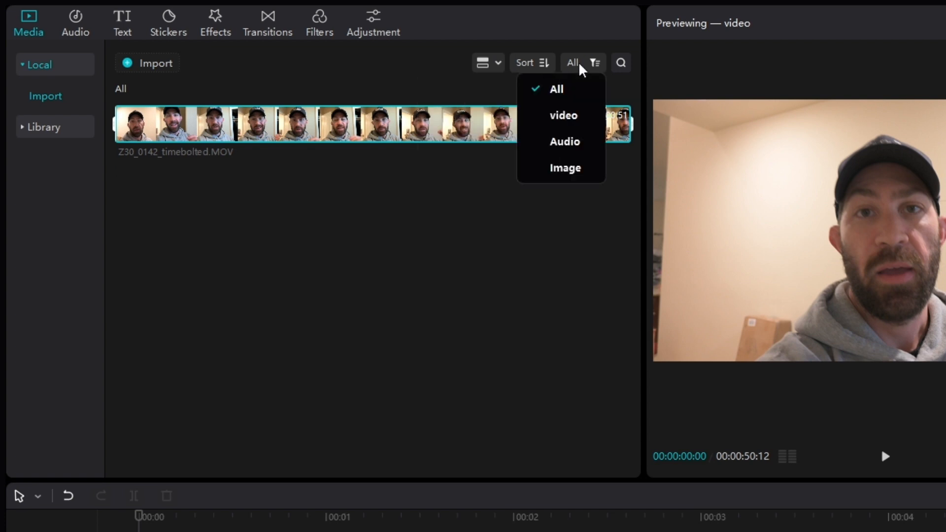
click(573, 118)
click(585, 65)
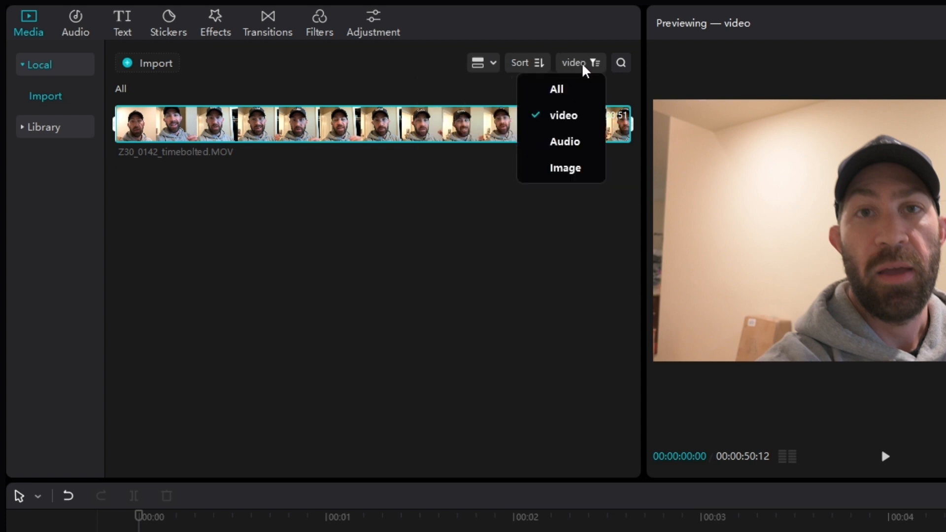
click(577, 141)
click(592, 64)
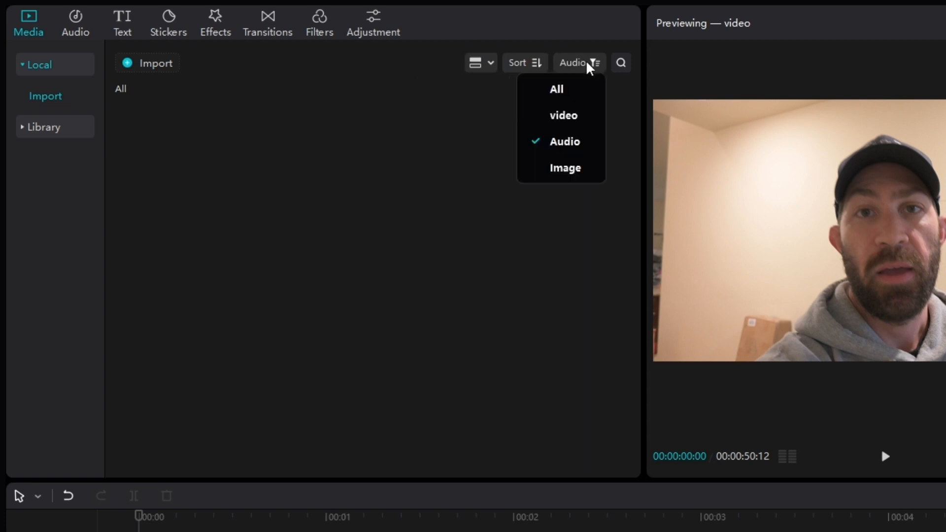
click(580, 88)
click(621, 64)
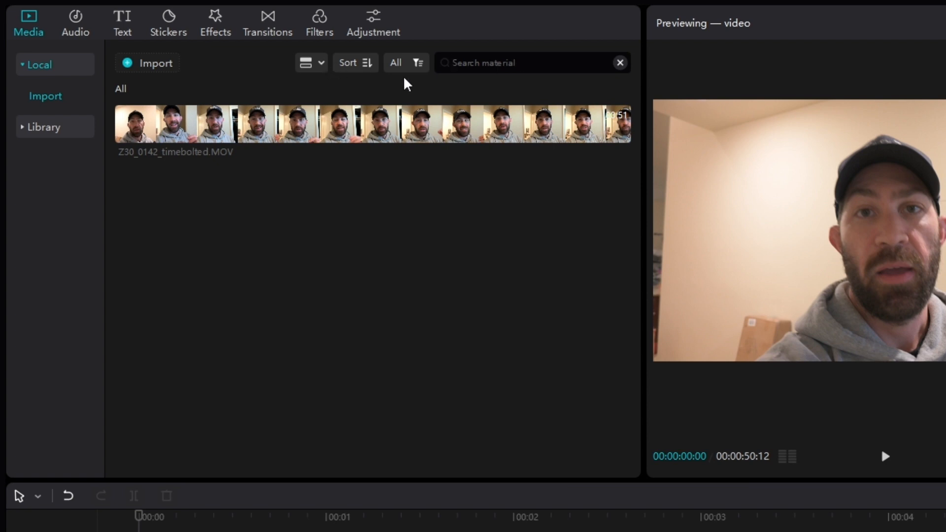
- Browse the audio library's commercial-use music, trending tracks and music categories
click(86, 31)
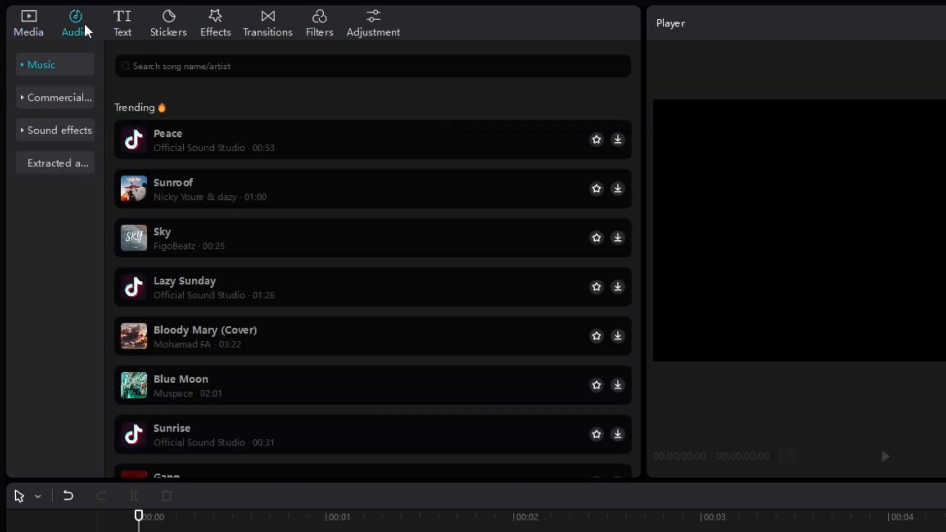
click(66, 103)
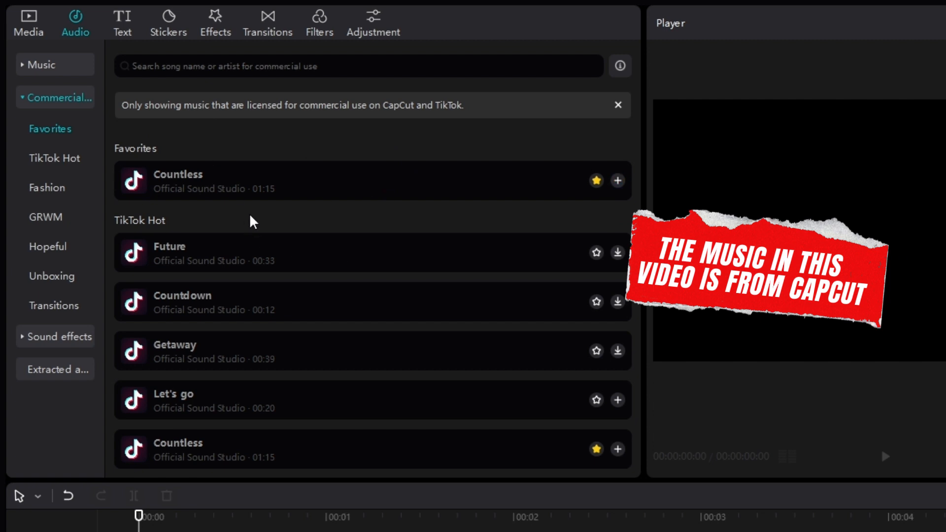
click(55, 71)
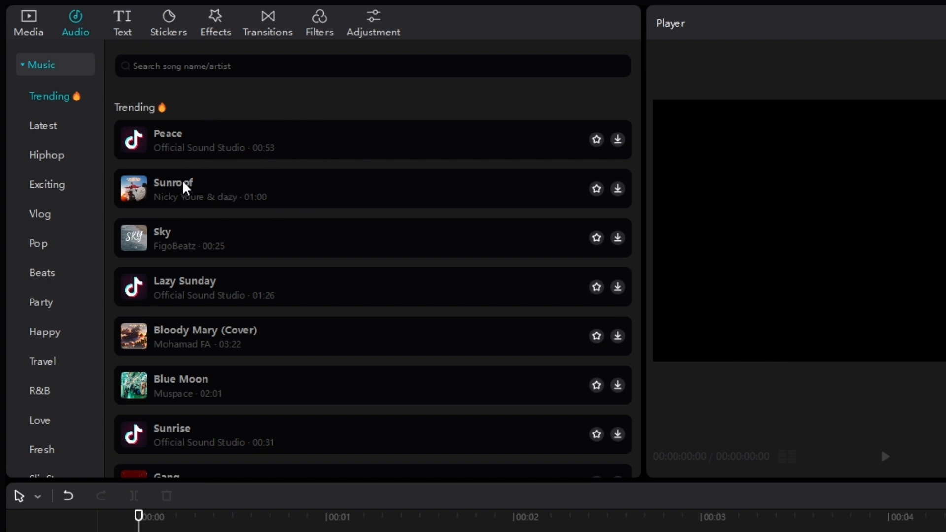
scroll(449, 229, down, 3)
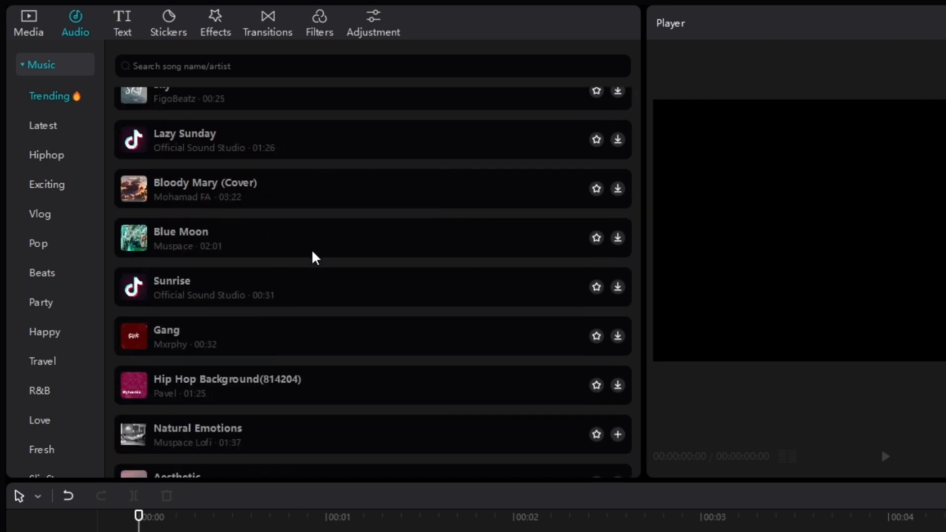
scroll(311, 269, up, 3)
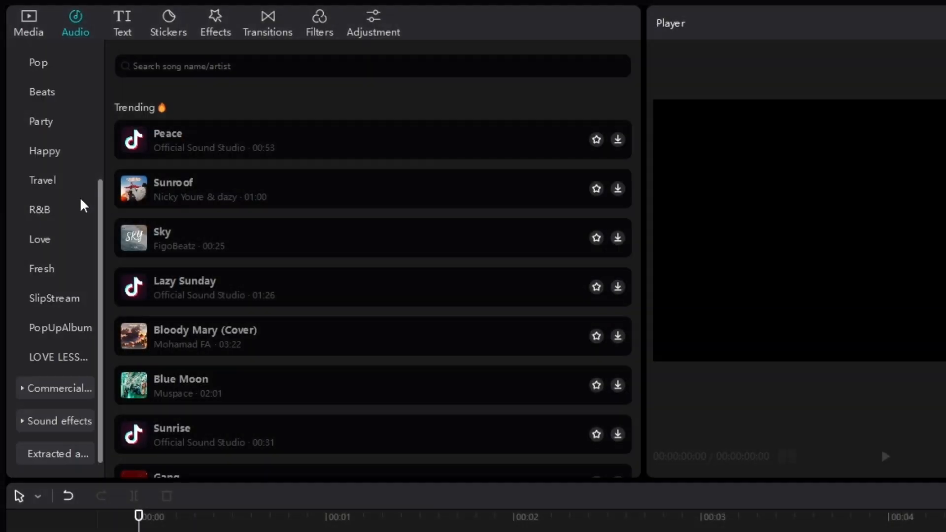
scroll(72, 289, up, 4)
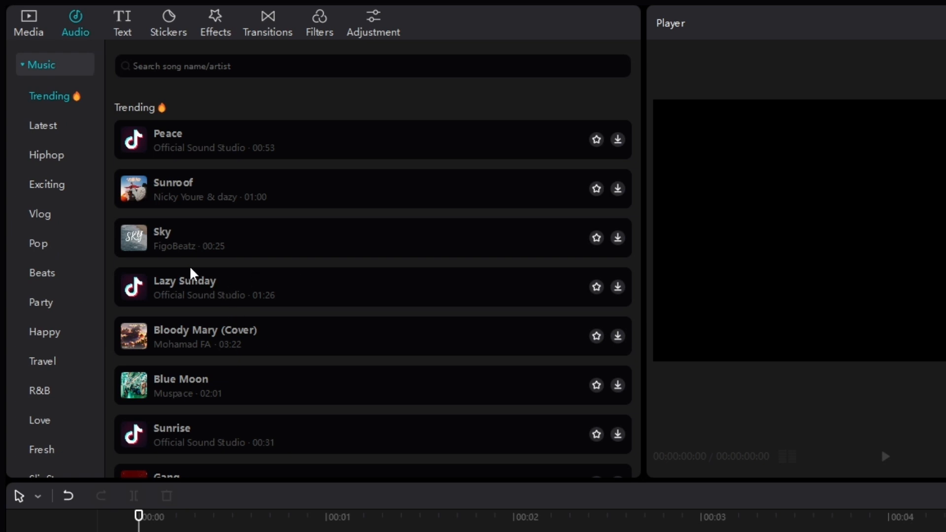
click(42, 70)
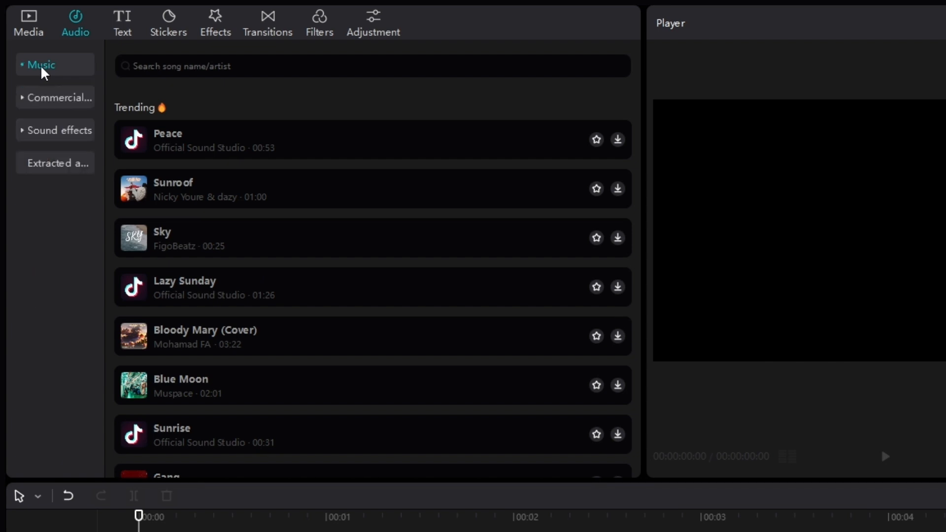
- Browse the sound effects library, compare it with the music section, and view the extracted audio section
click(49, 132)
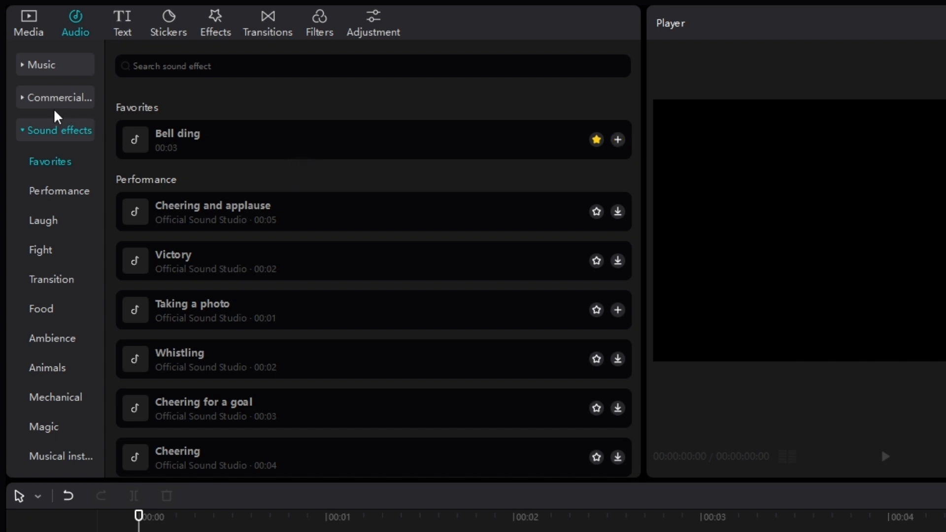
click(55, 68)
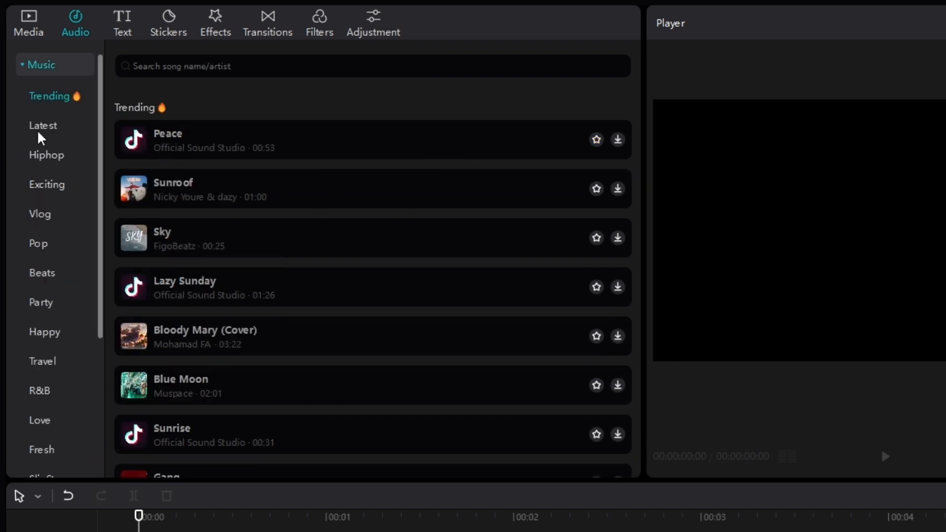
click(46, 65)
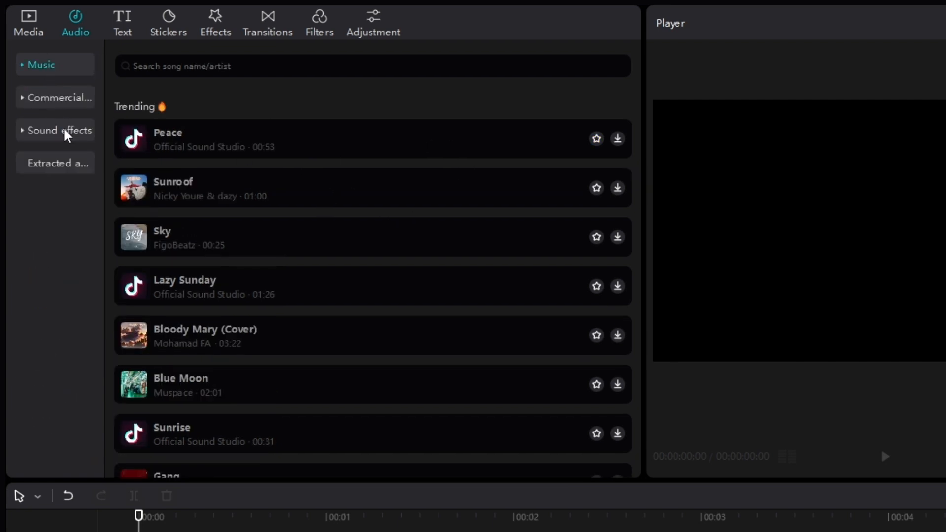
click(62, 131)
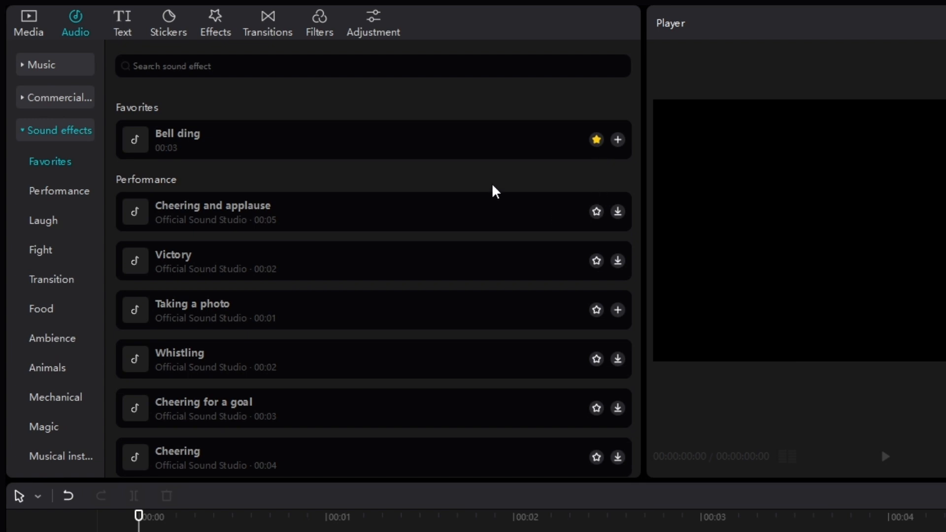
scroll(358, 374, down, 3)
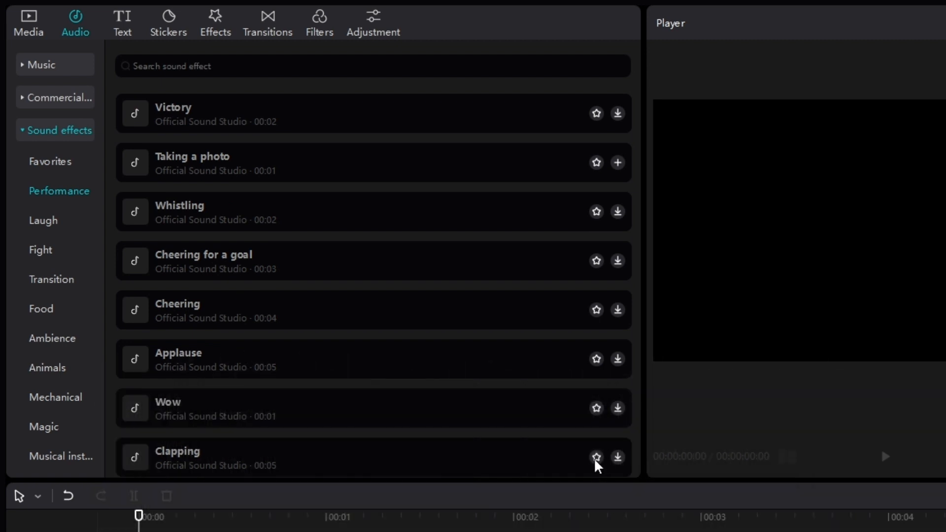
click(66, 167)
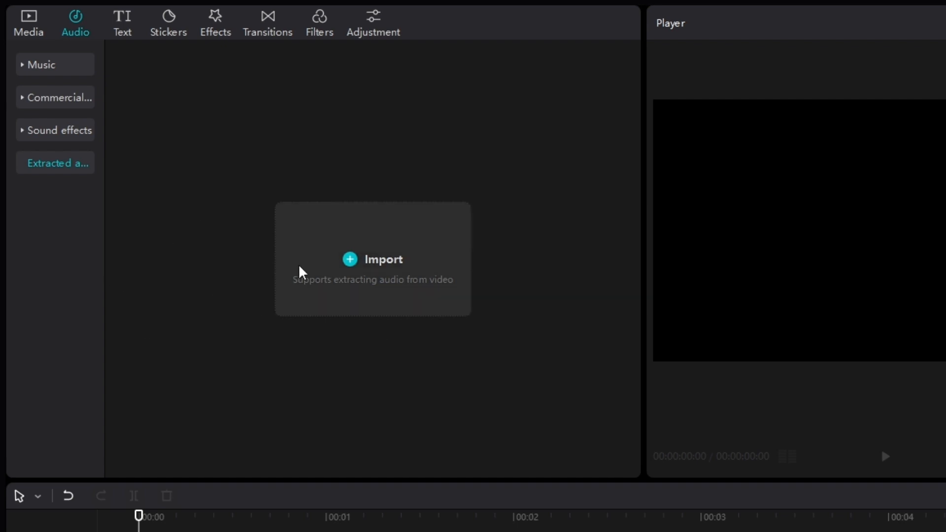
- Add a default text clip at the start of the timeline and scrub over it
click(131, 26)
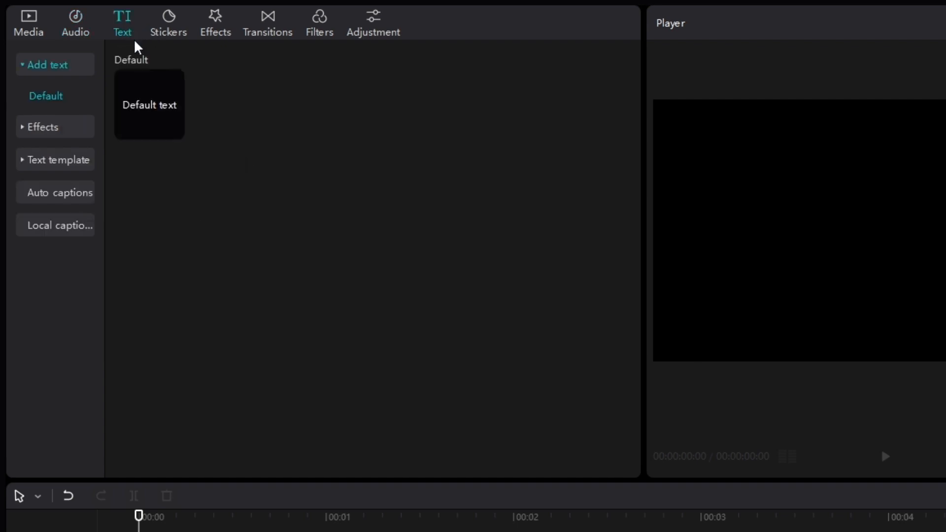
mouse_move(146, 111)
click(173, 129)
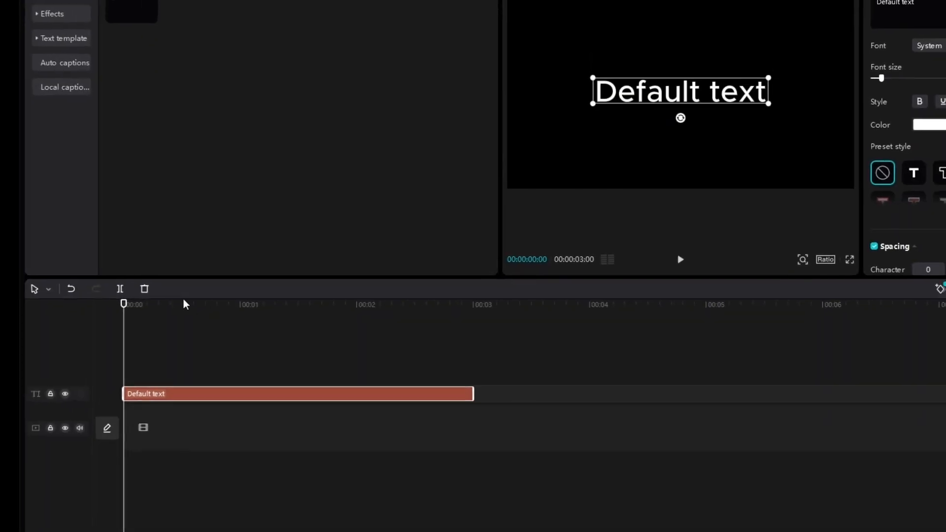
drag(173, 303, 249, 313)
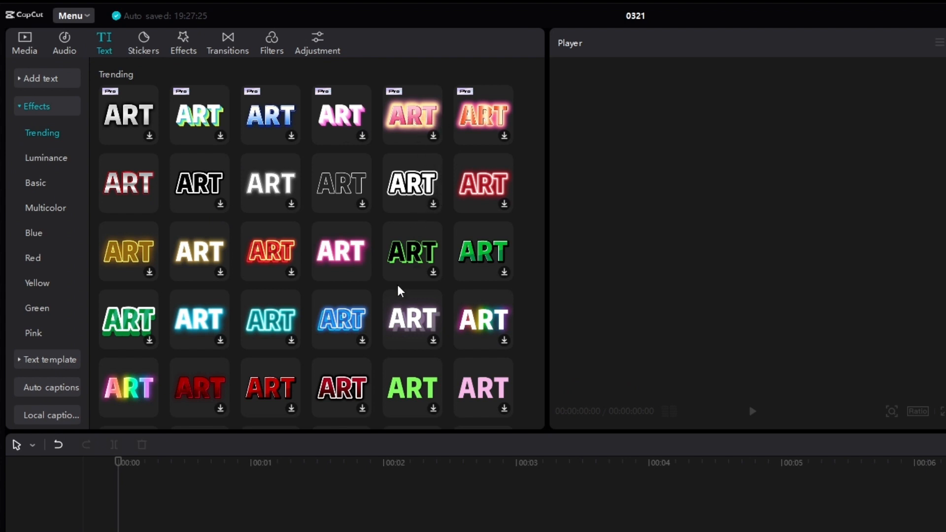
- Browse the text effects under Trending, Multicolor, Blue, Red and Yellow
scroll(407, 315, down, 1)
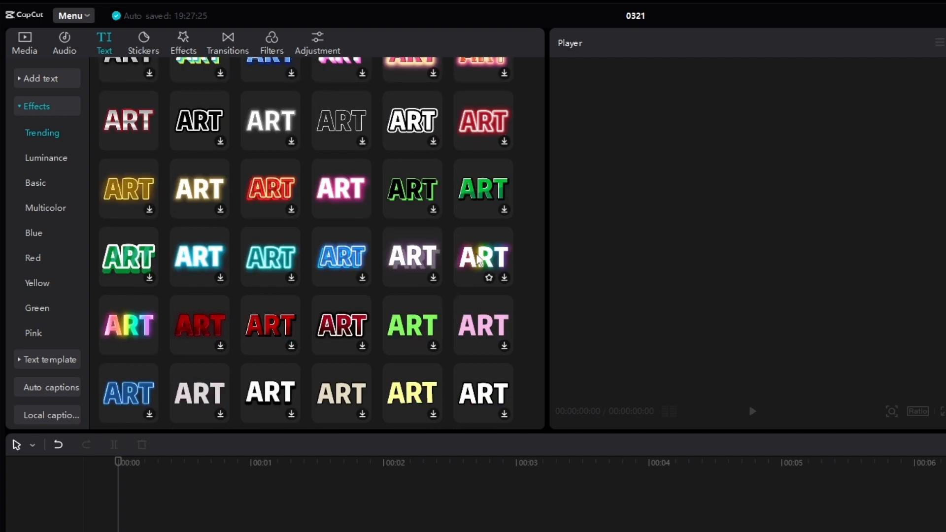
scroll(248, 268, down, 1)
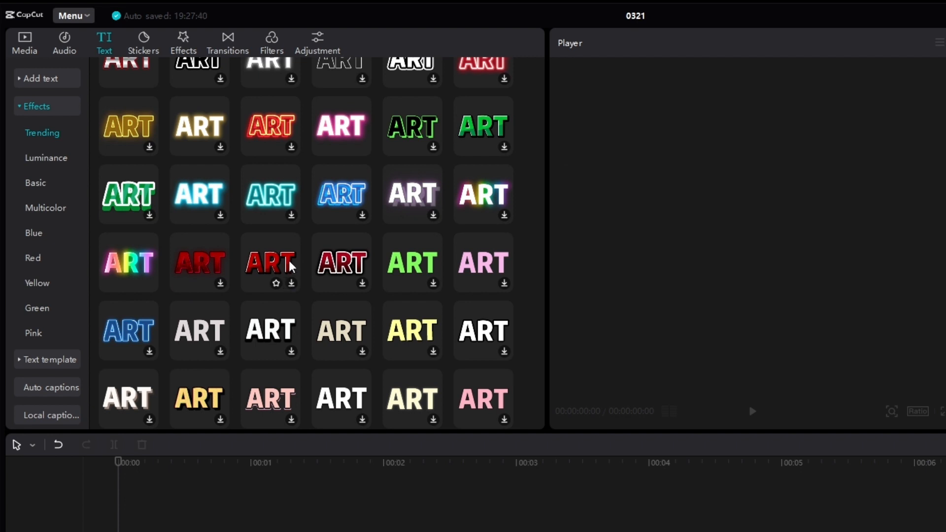
click(49, 211)
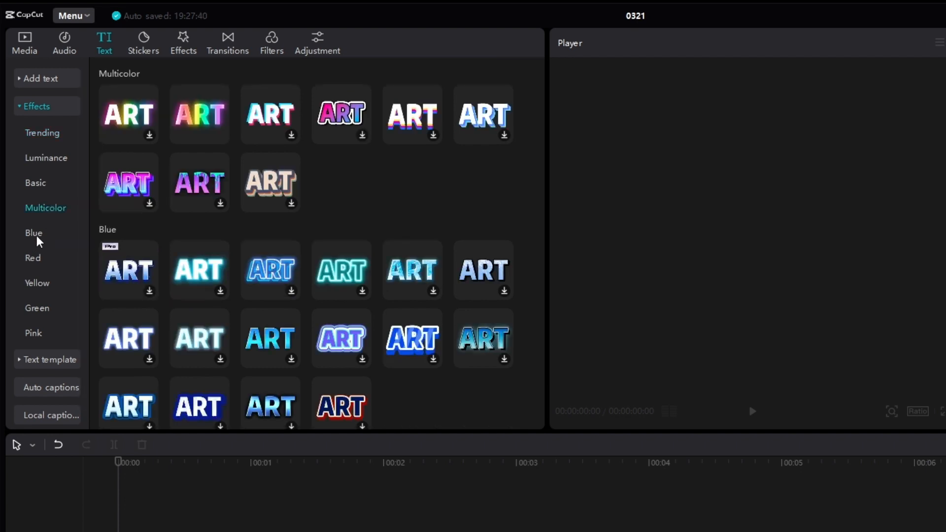
click(37, 238)
click(35, 263)
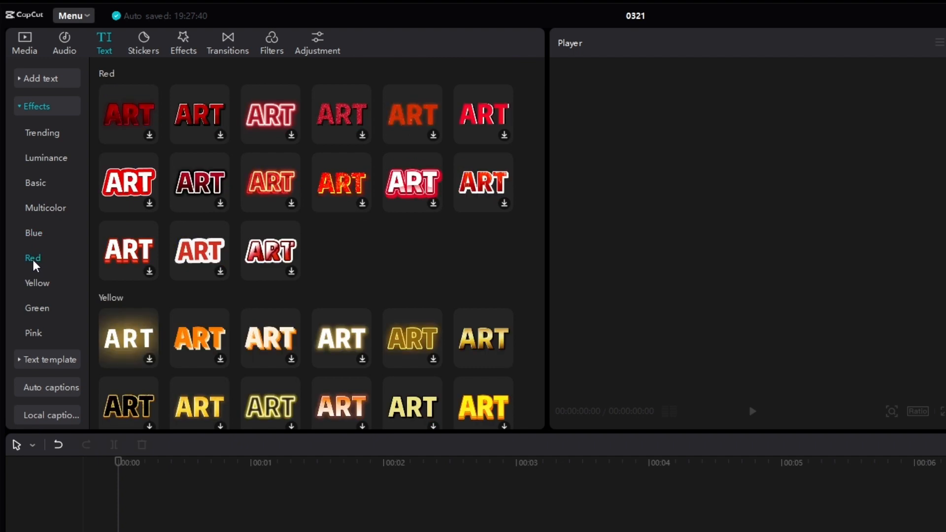
click(40, 285)
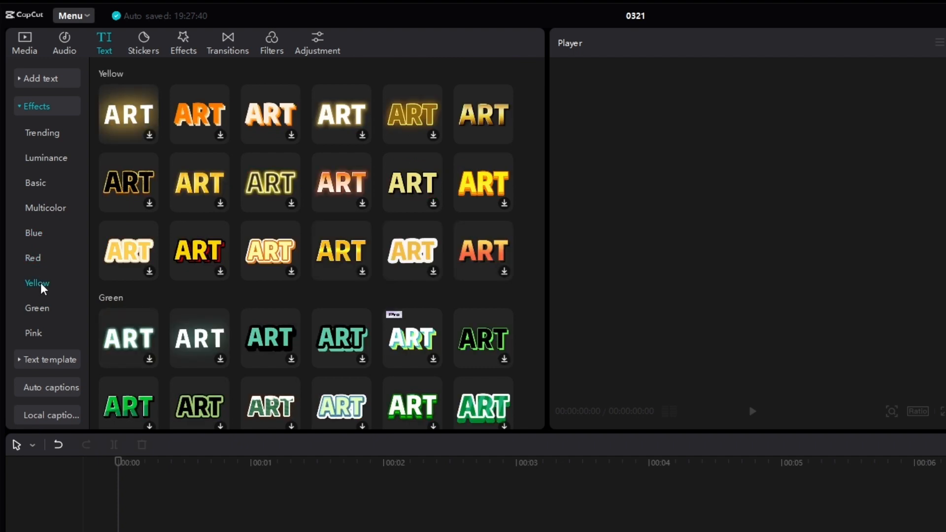
- Add the trending MINI VLOG text template at the start of the timeline and play it
click(47, 108)
click(49, 134)
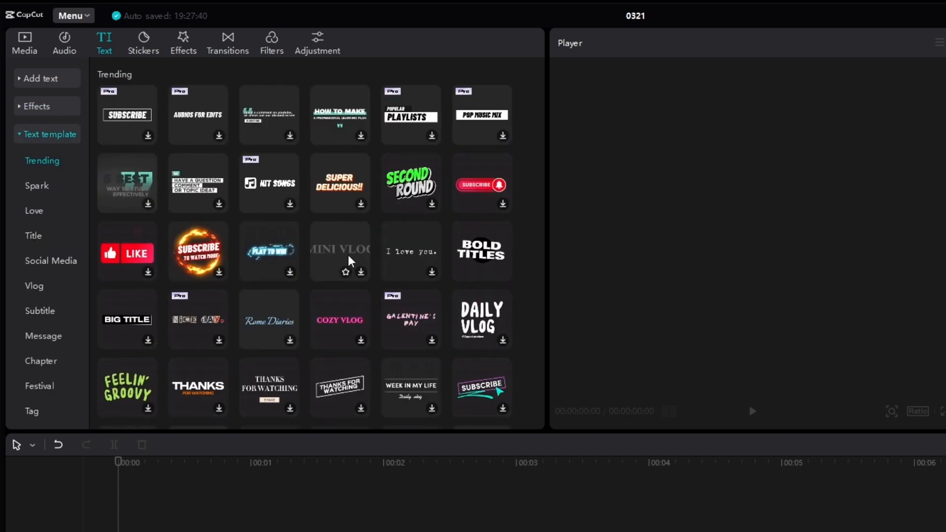
drag(333, 255, 246, 531)
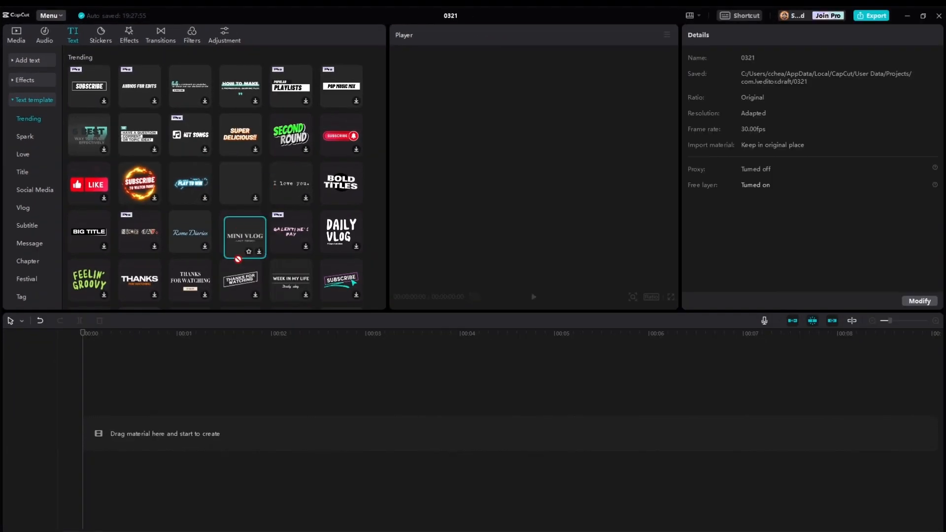
drag(179, 424, 177, 419)
key(space)
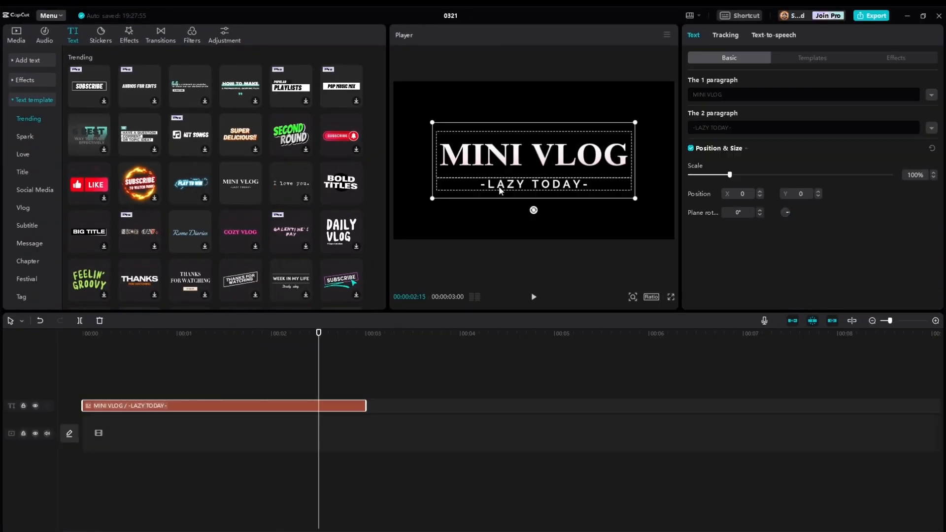
- Change the template's first paragraph to "My Blog" and its second paragraph to "LAzt Sunday"
click(496, 160)
drag(743, 98, 692, 95)
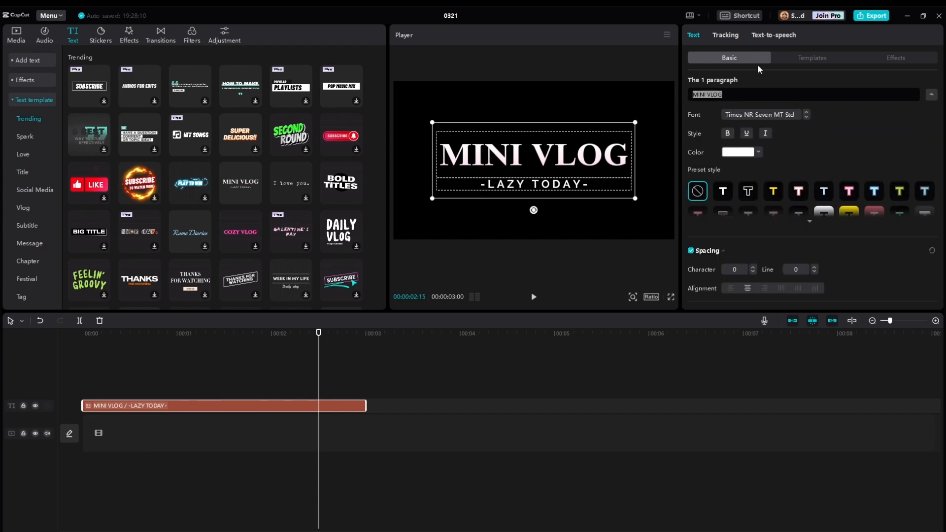
text(My Bl)
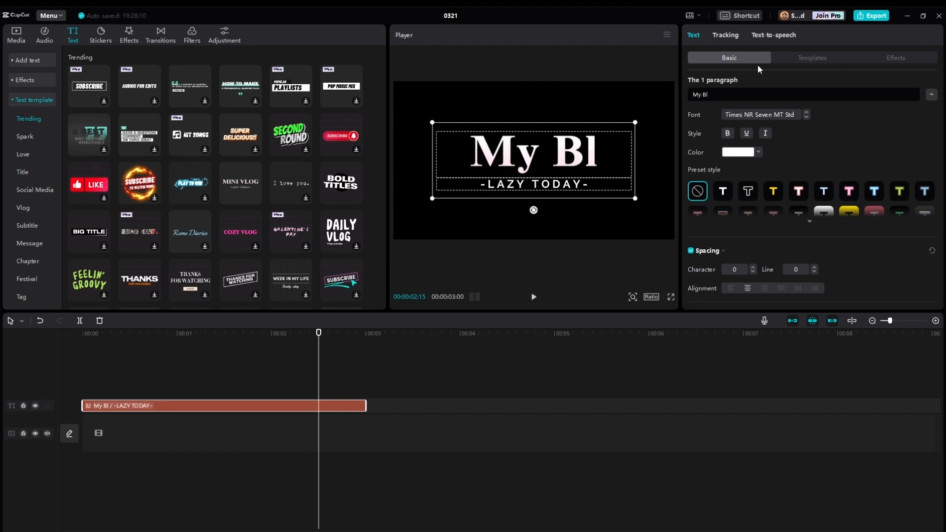
text(og)
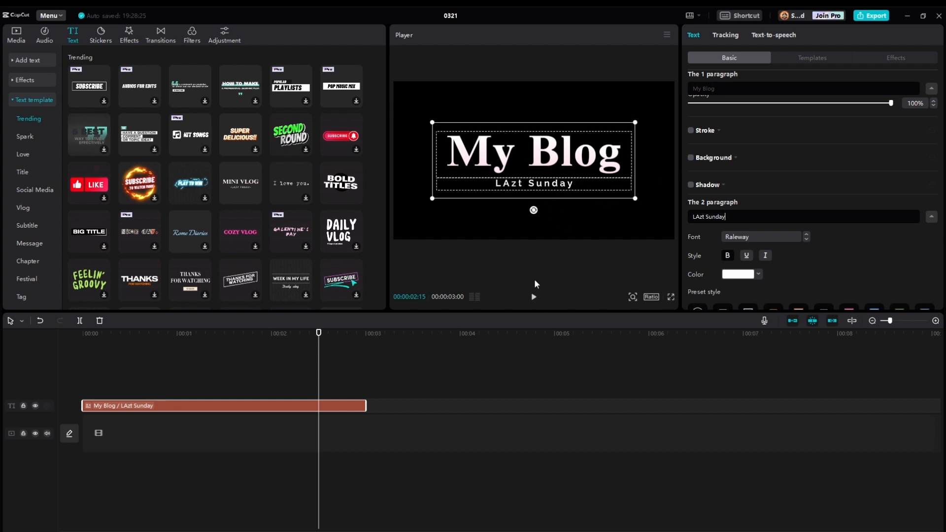
- Play the edited title clip from the start of the timeline to preview its animation
drag(264, 337, 68, 360)
key(space)
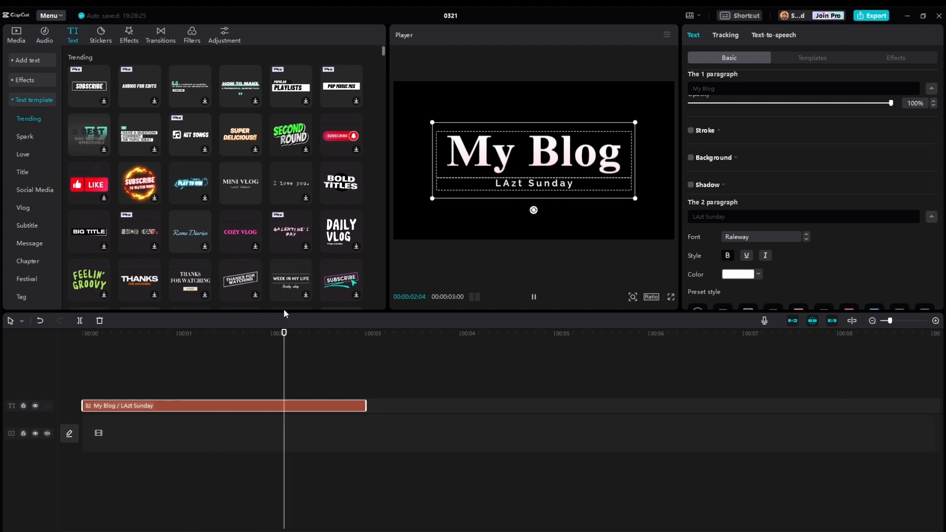
key(space)
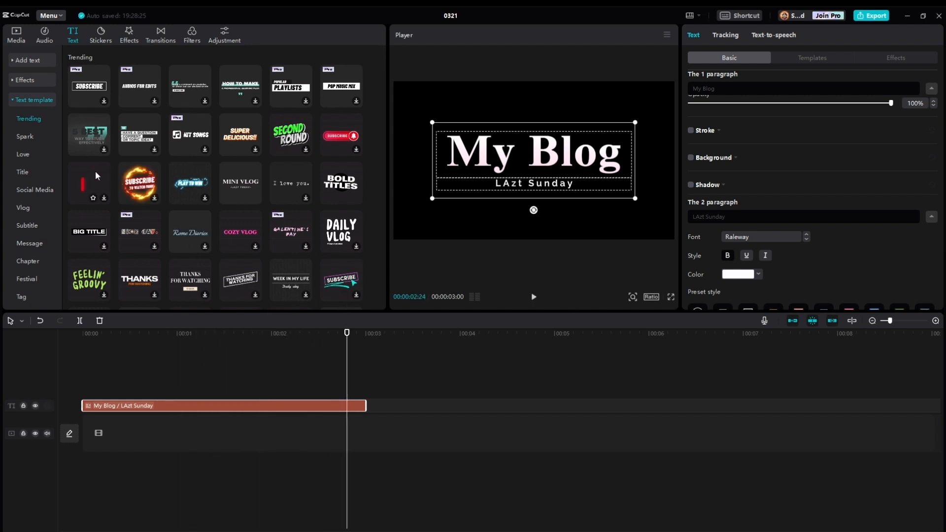
- Browse the Vlog and Social Media text templates, then collapse the text template categories
click(26, 207)
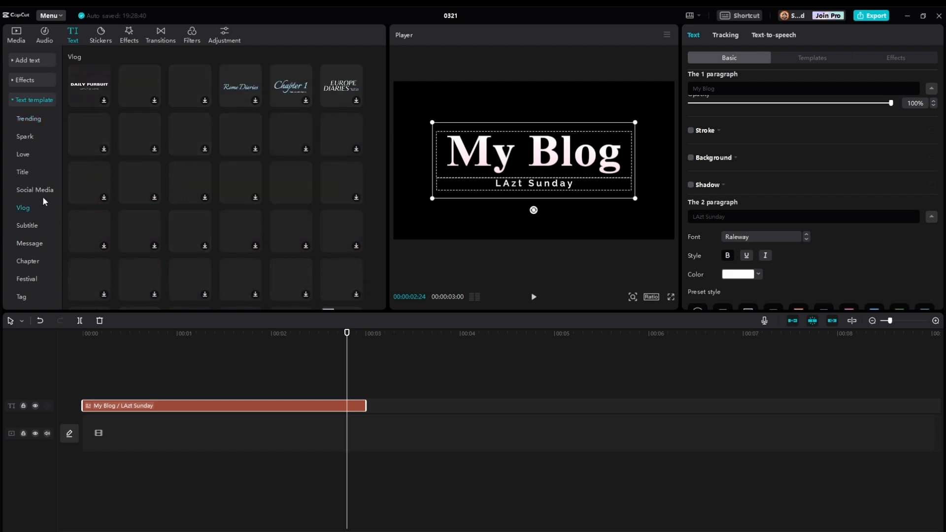
click(41, 190)
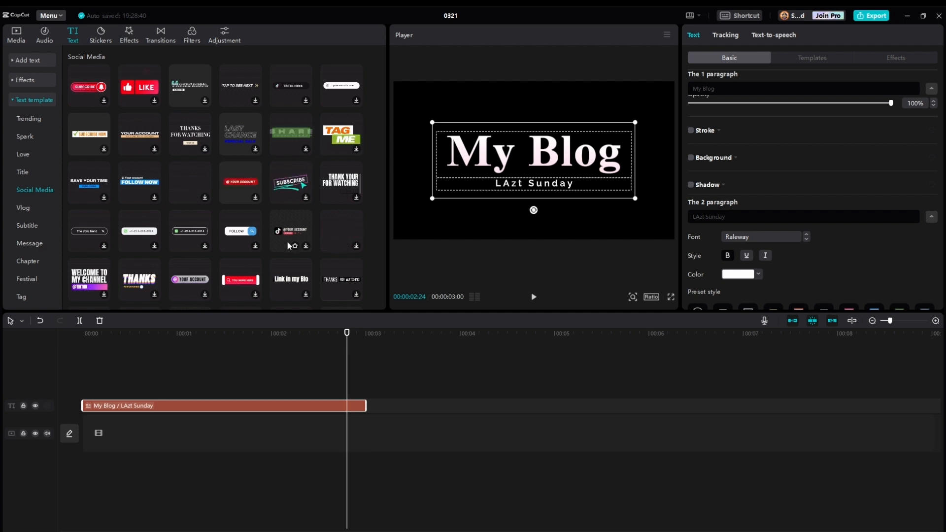
scroll(192, 259, down, 3)
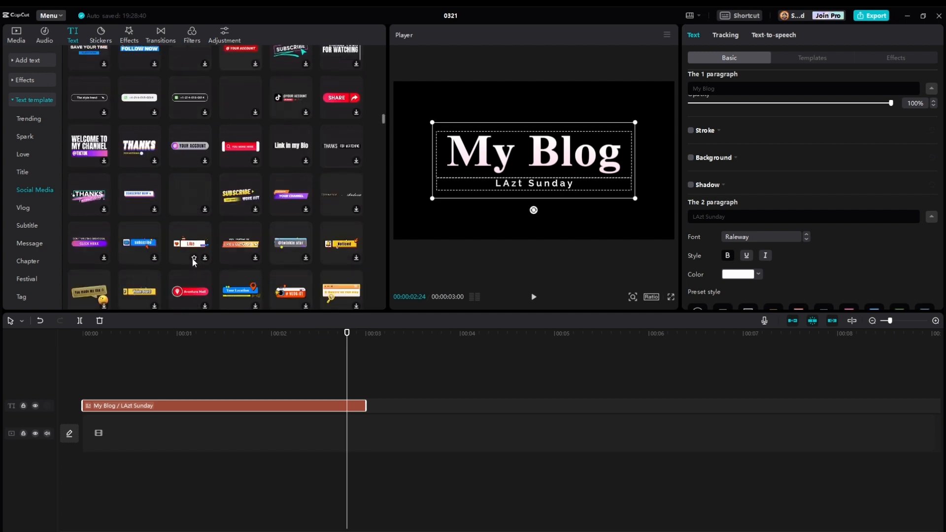
scroll(229, 250, down, 3)
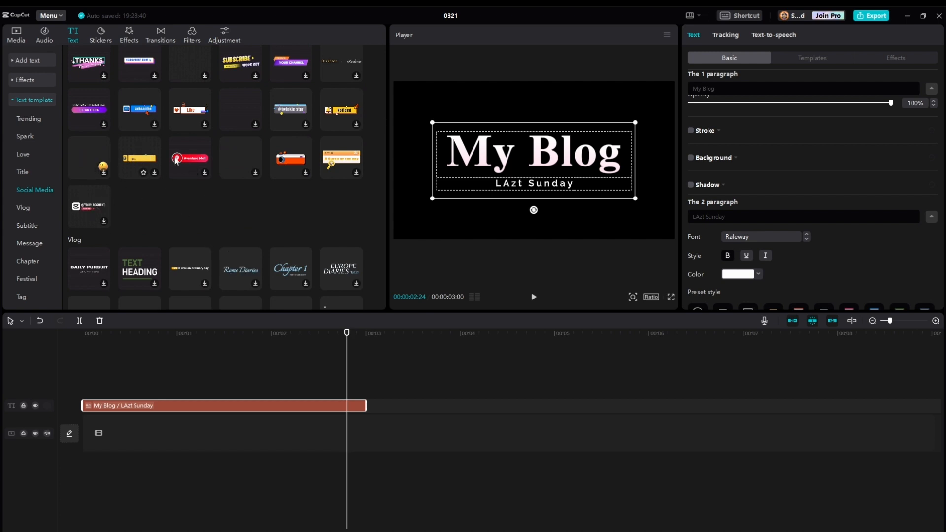
scroll(181, 199, up, 5)
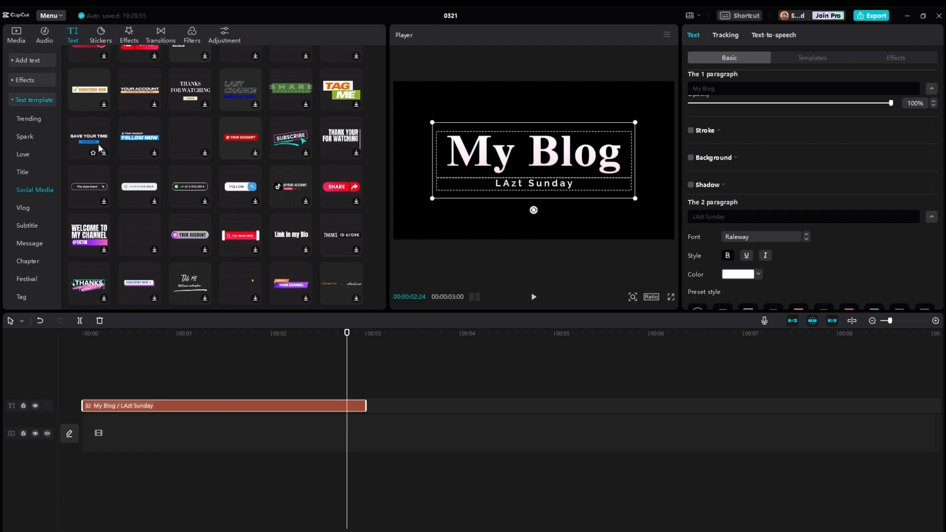
click(29, 101)
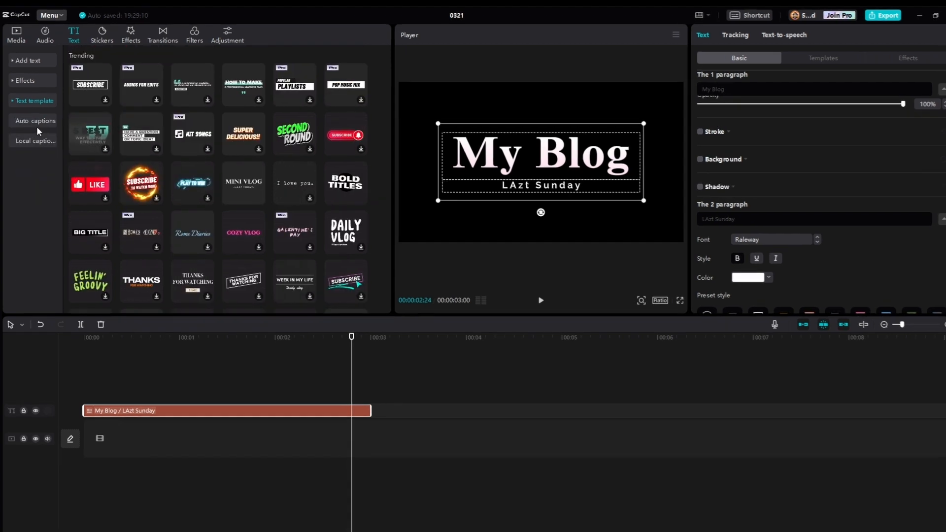
- View the auto captions options, then add a default text clip on a new track above the My Blog title
click(37, 122)
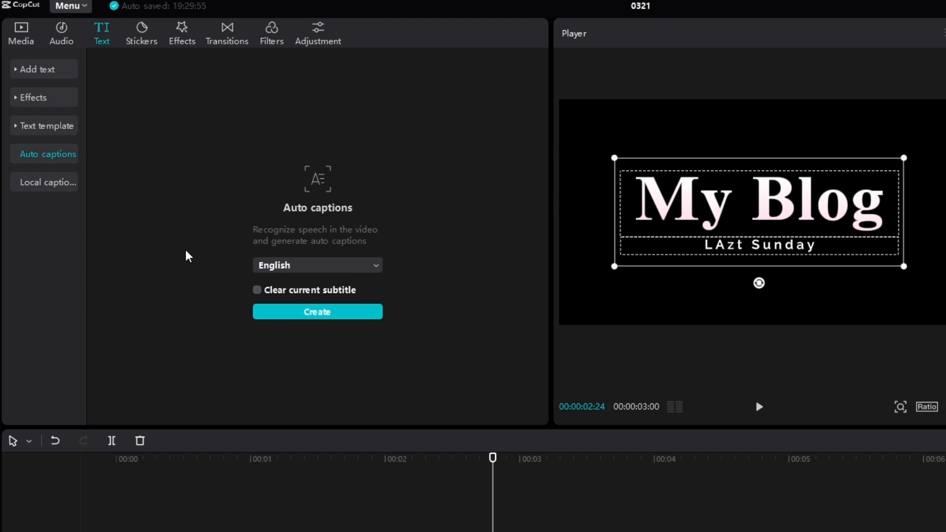
click(36, 69)
drag(135, 114, 160, 486)
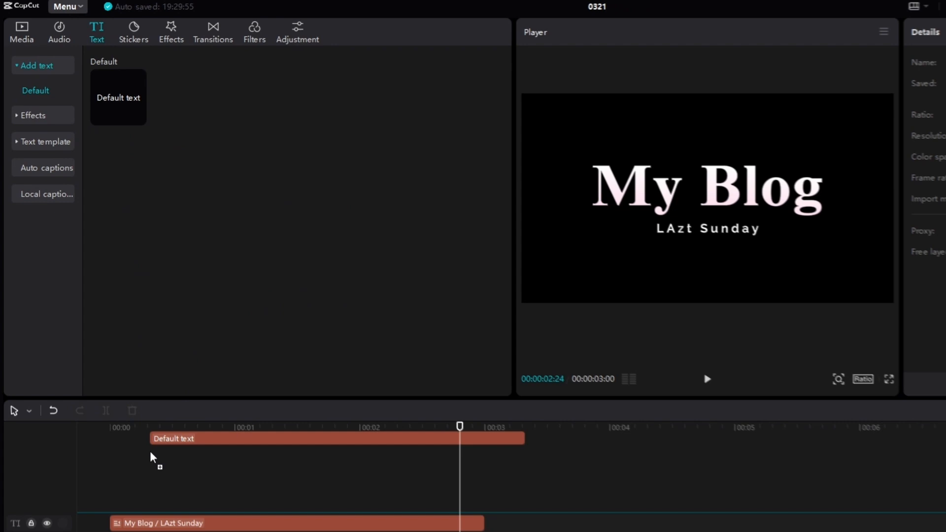
drag(150, 450, 147, 471)
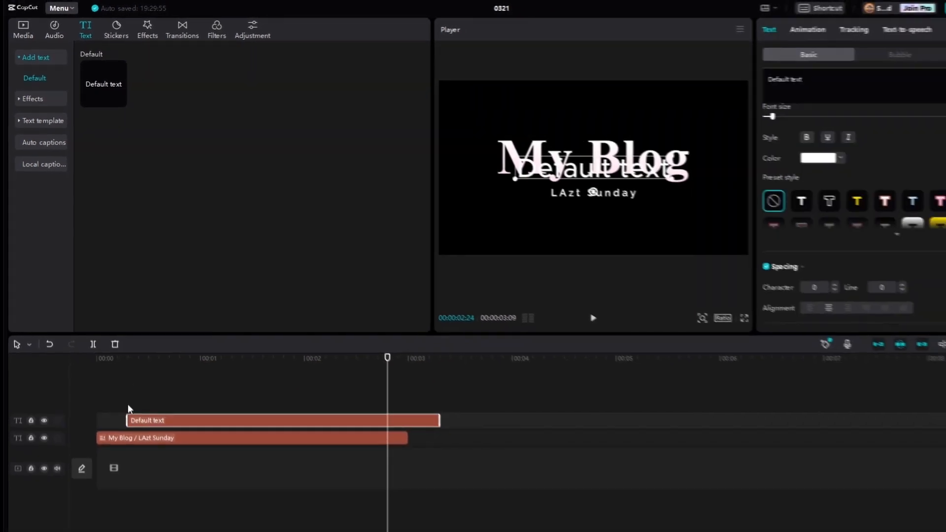
- Delete the My Blog title clip from the timeline and move the playhead to 00:00:01:22
click(217, 426)
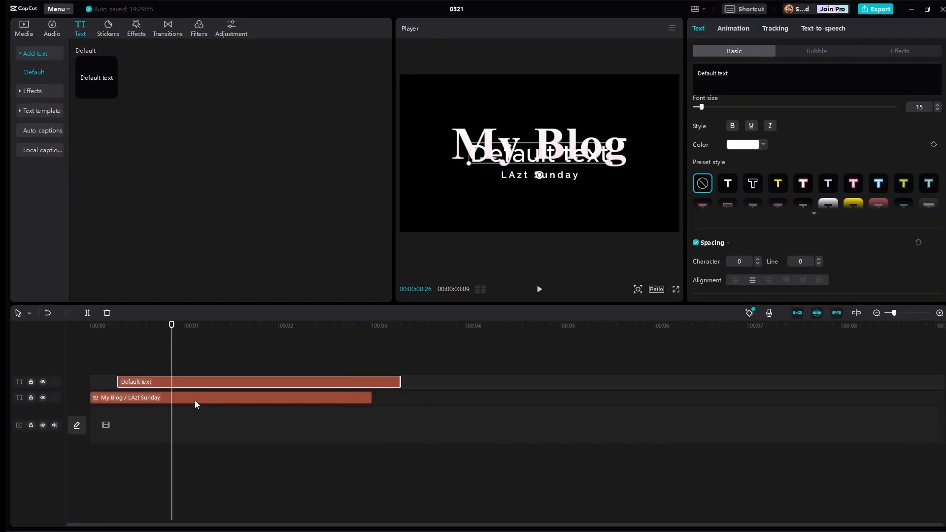
click(195, 404)
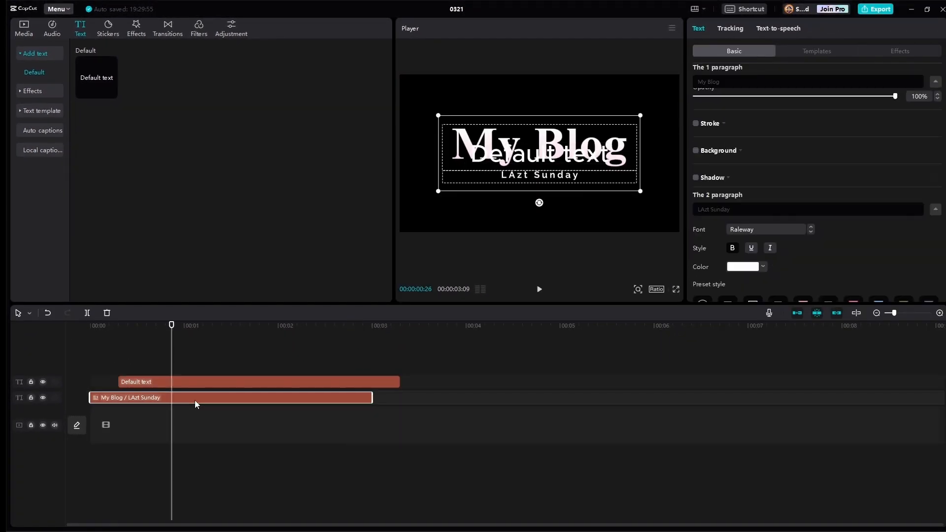
key(Delete)
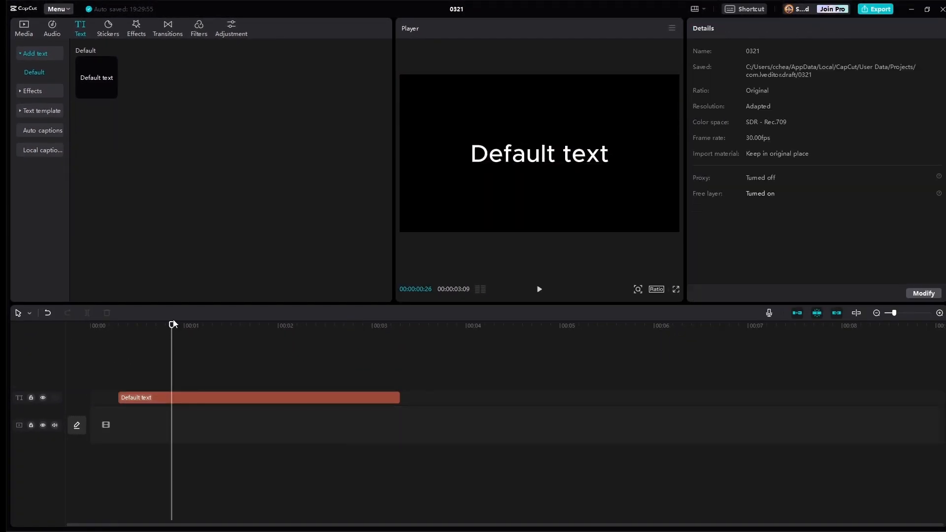
drag(185, 327, 254, 344)
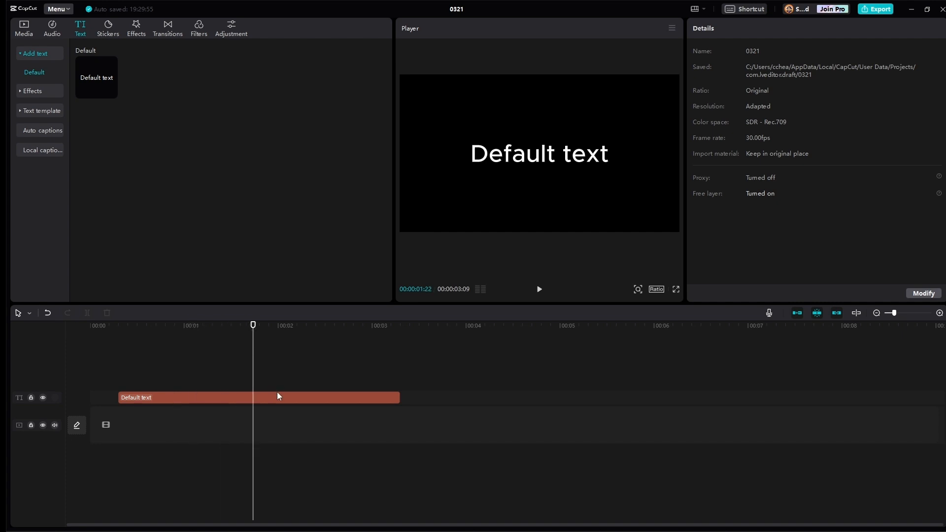
- Select the default text clip and review its basic settings, from font and preset styles through to shadow
click(282, 398)
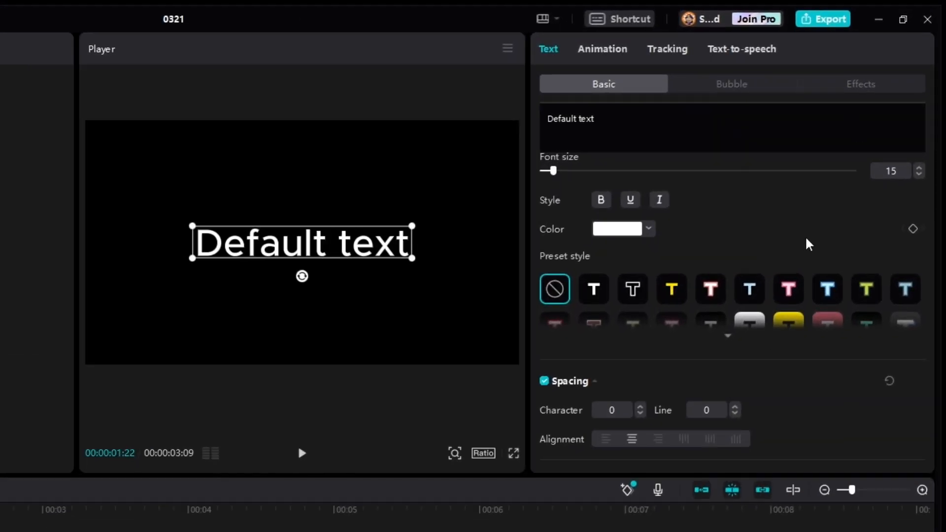
scroll(790, 247, down, 6)
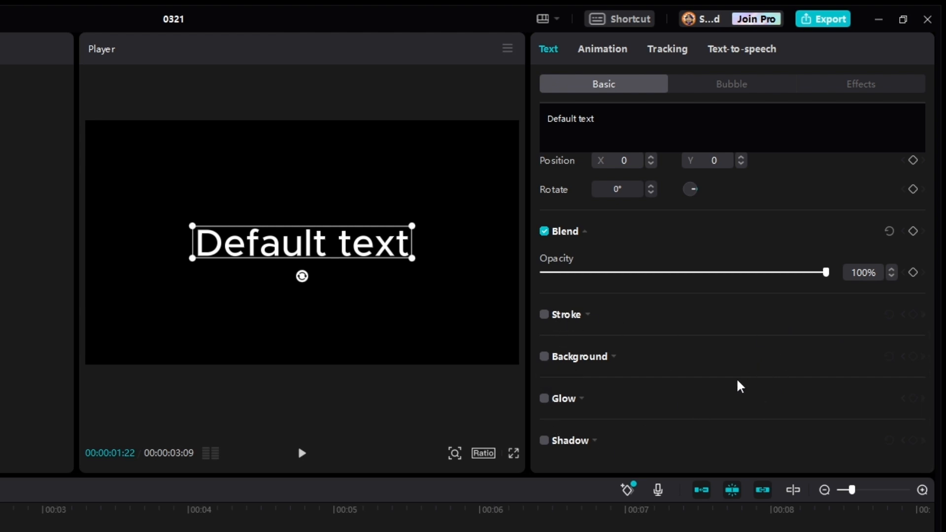
scroll(739, 374, up, 5)
scroll(719, 363, up, 2)
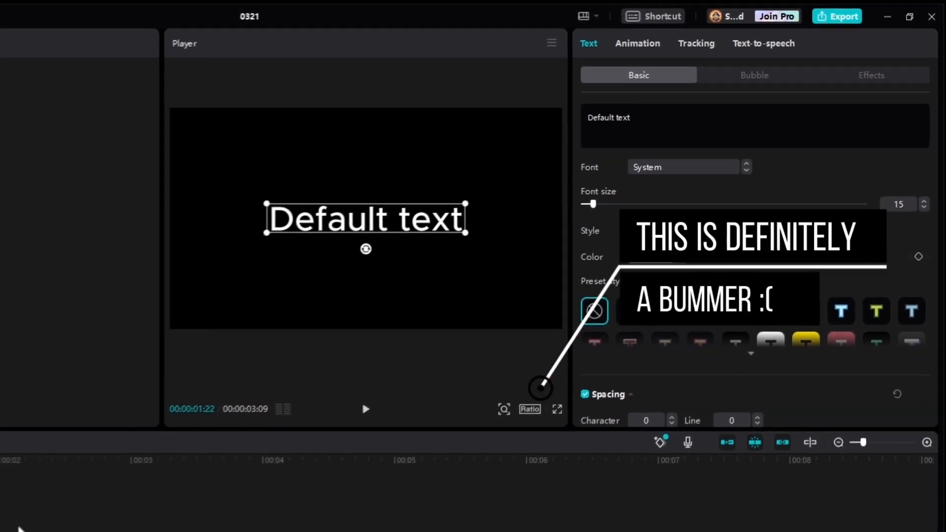
- Move the playhead to 00:00:00:28, and lock and unlock the default text track
drag(88, 404, 178, 344)
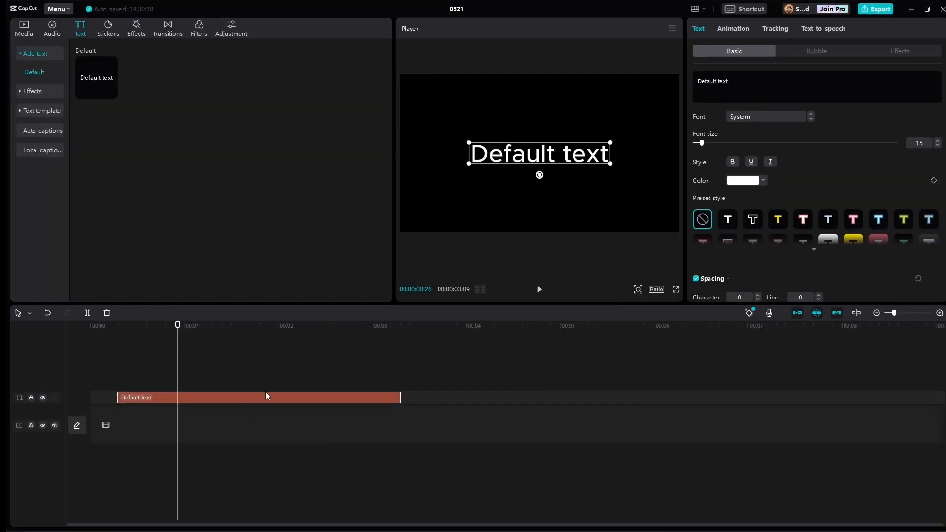
click(31, 398)
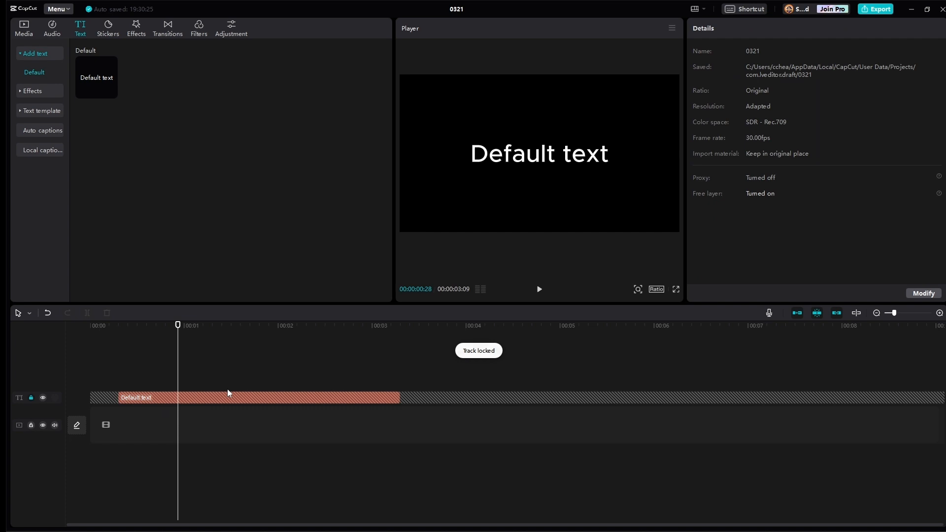
click(31, 398)
- View the auto captions options and then the local captions options
click(37, 134)
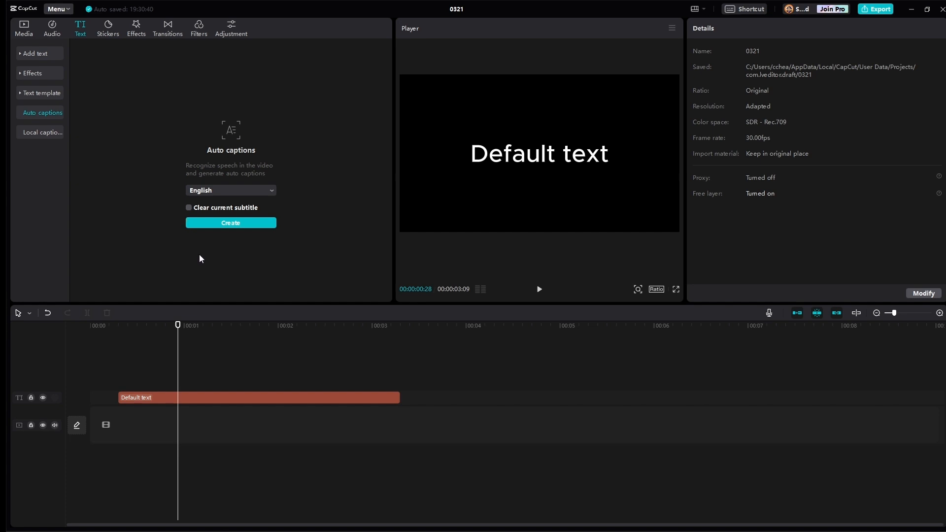
click(40, 133)
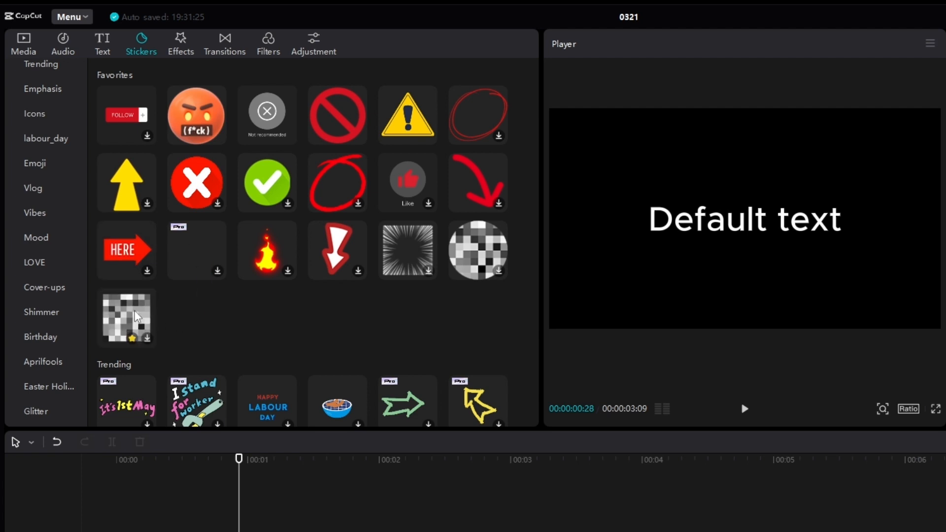
- Look through the favorite stickers, including the round mosaic one, and browse the Trending stickers
click(484, 251)
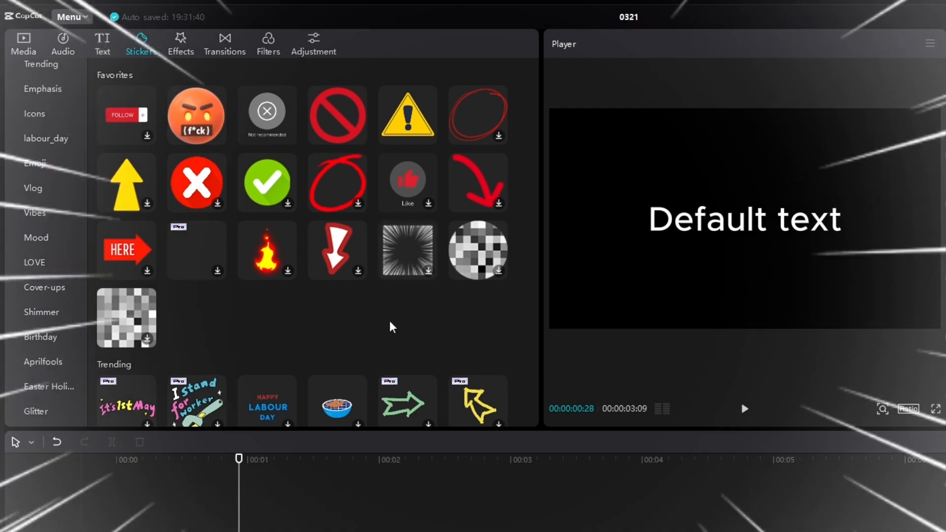
scroll(374, 328, down, 2)
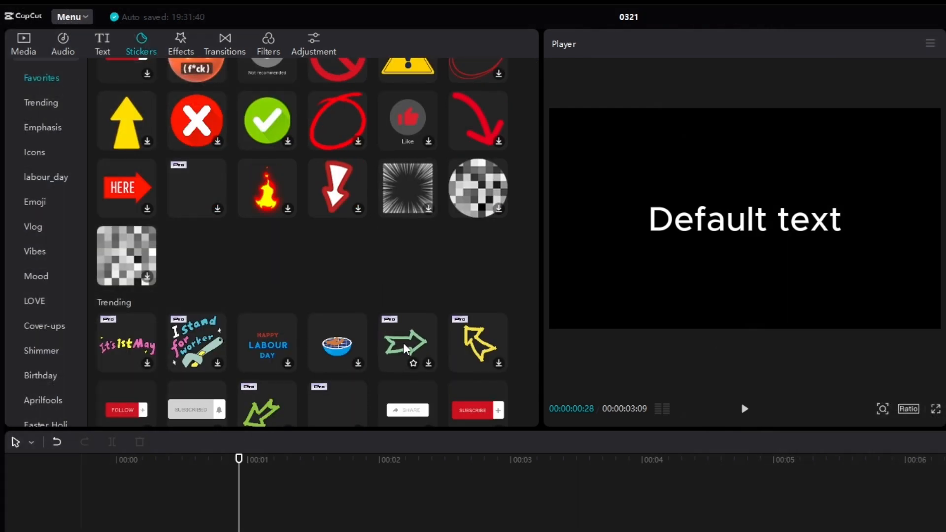
scroll(317, 257, down, 3)
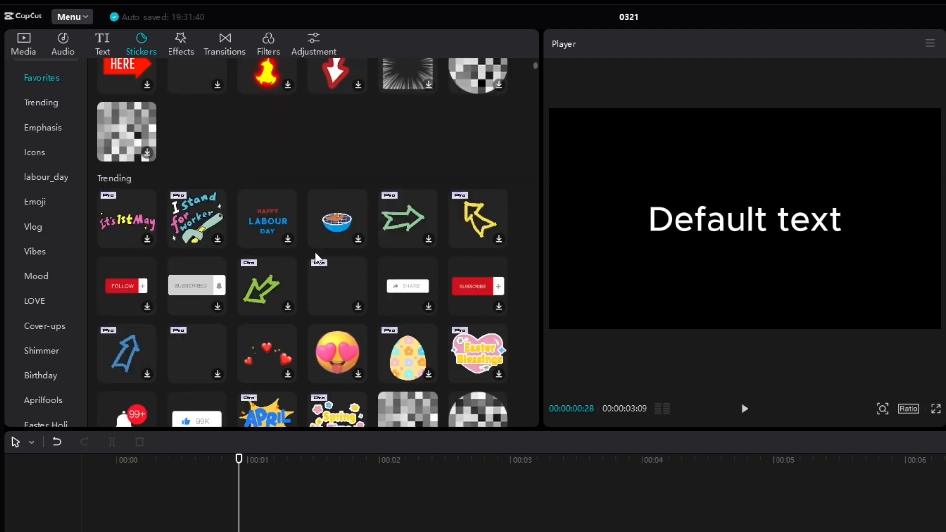
scroll(516, 333, down, 2)
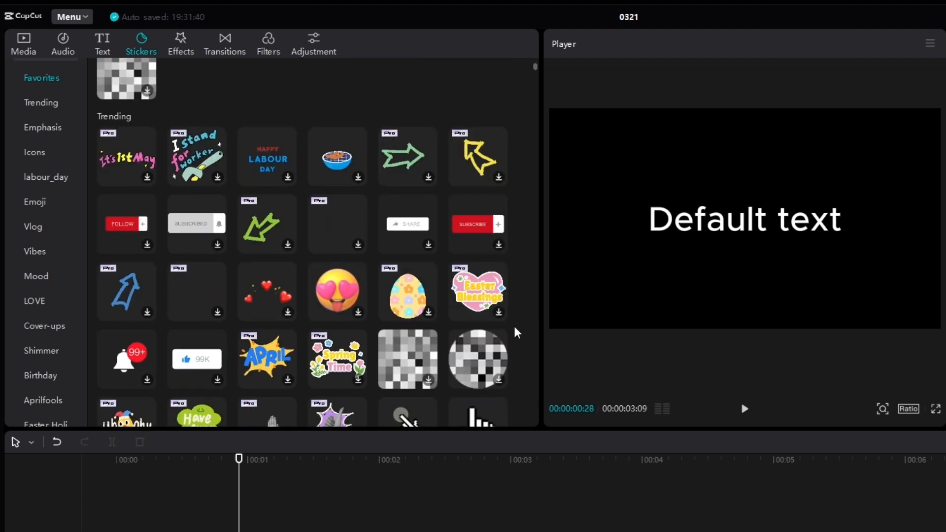
scroll(516, 332, down, 1)
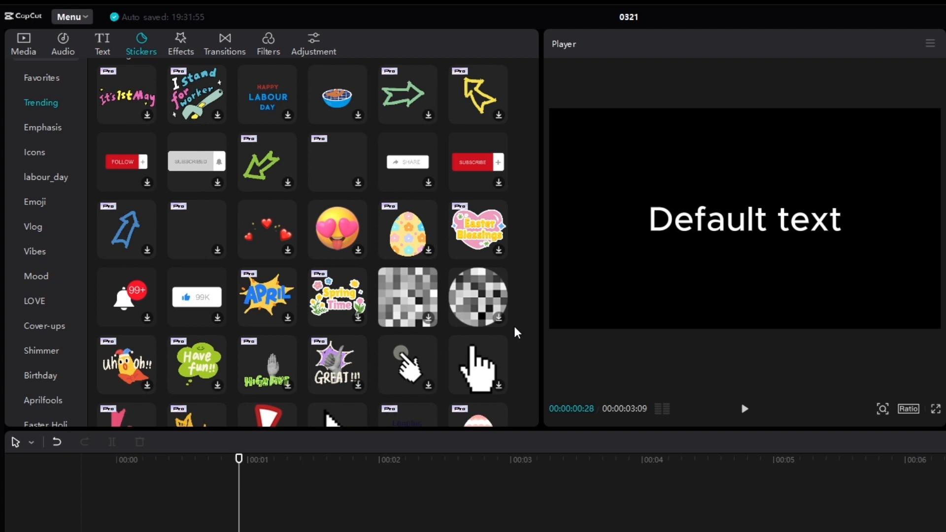
scroll(517, 332, down, 5)
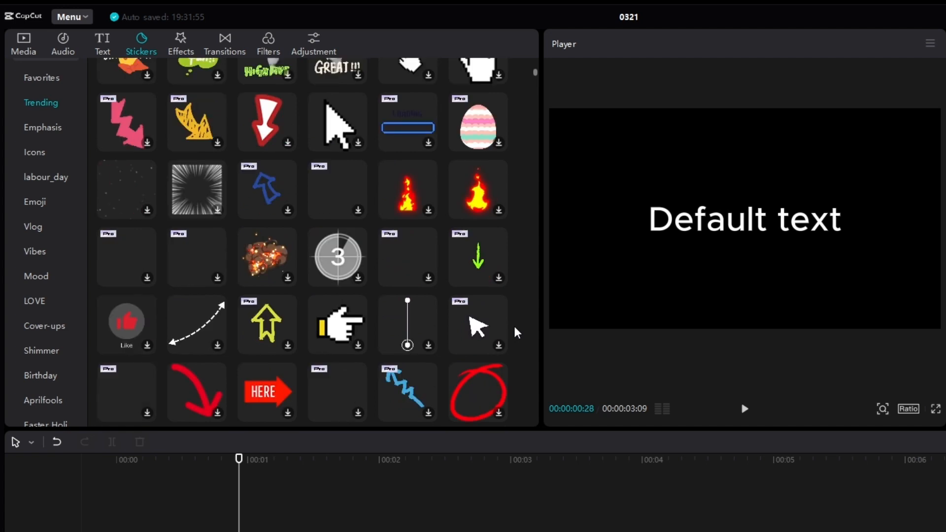
scroll(516, 333, down, 2)
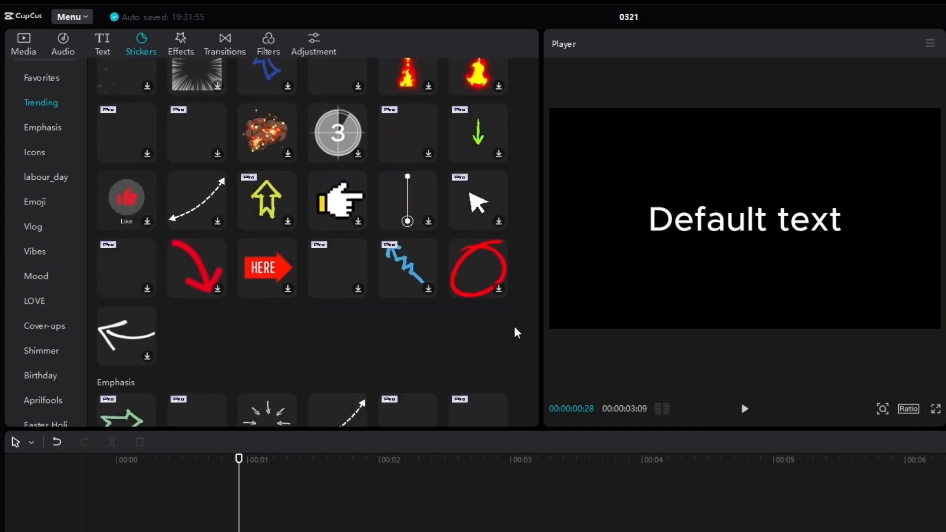
scroll(517, 333, down, 3)
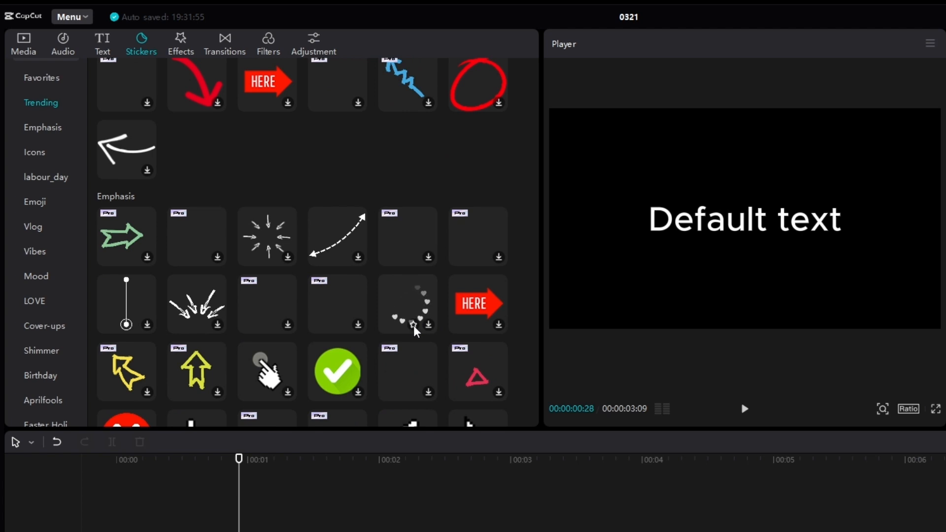
- Browse the Emphasis stickers, such as the arrows, circles and check marks
scroll(530, 326, down, 4)
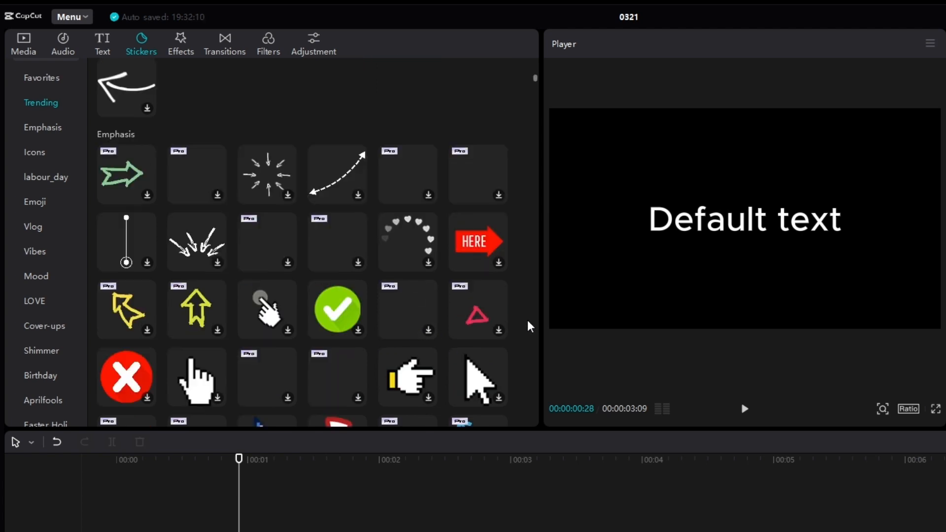
scroll(524, 326, down, 1)
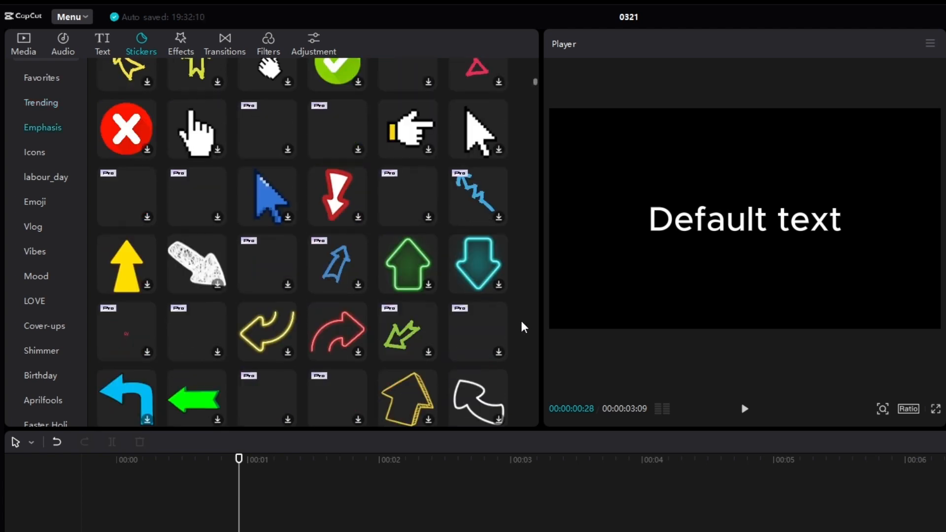
scroll(488, 345, down, 2)
scroll(213, 338, down, 2)
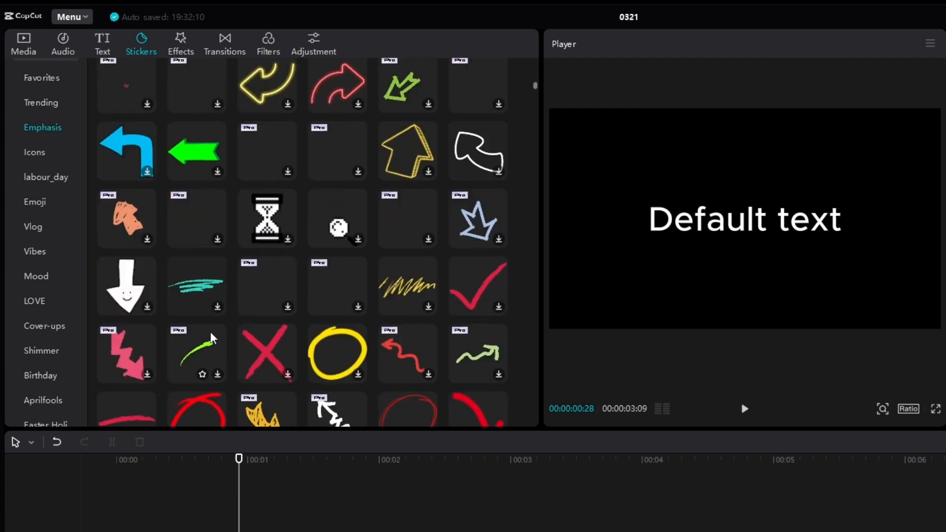
scroll(270, 309, down, 1)
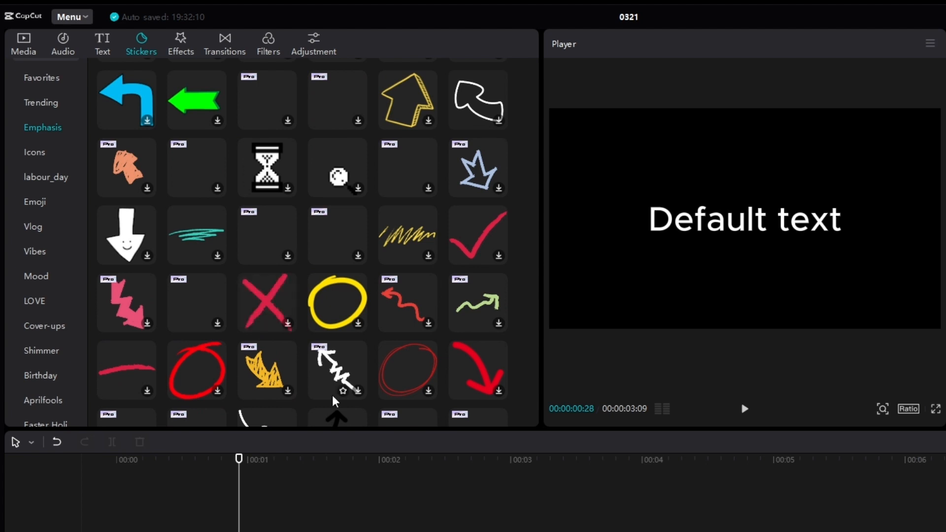
scroll(317, 385, down, 1)
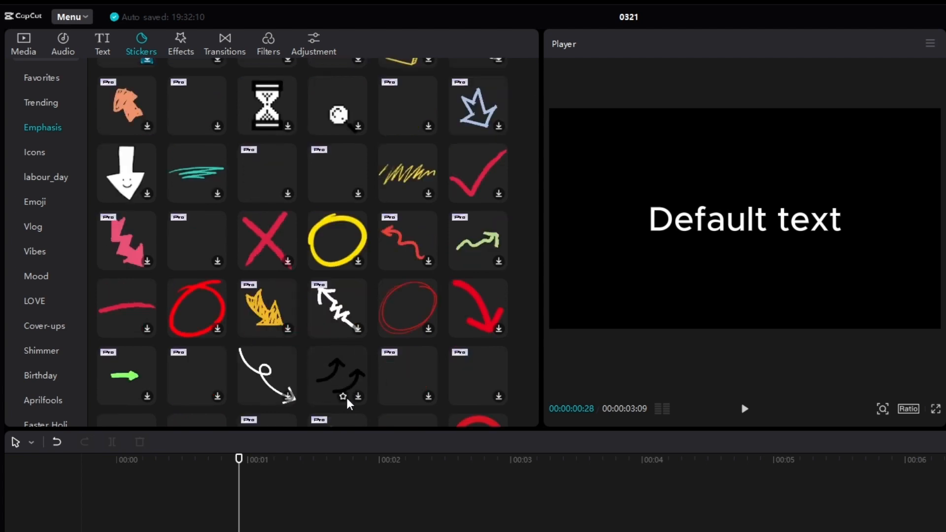
scroll(345, 403, down, 2)
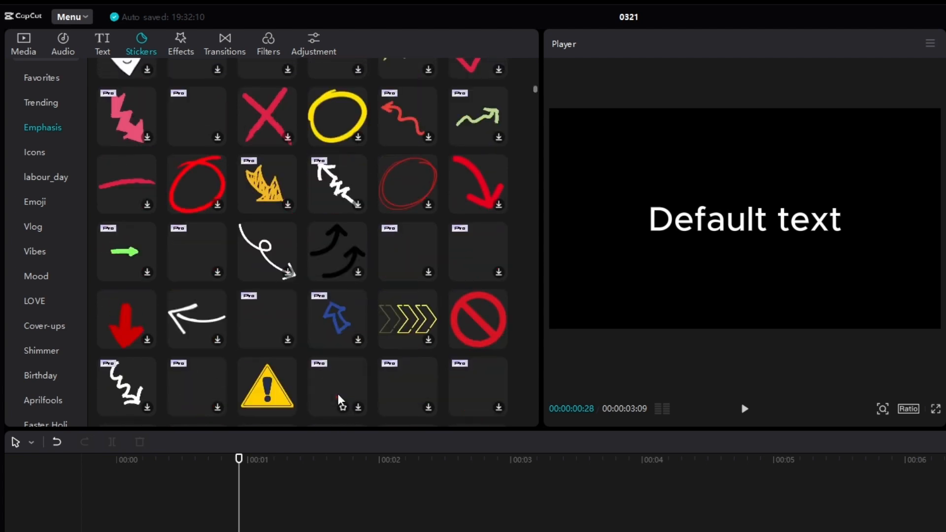
scroll(340, 399, down, 1)
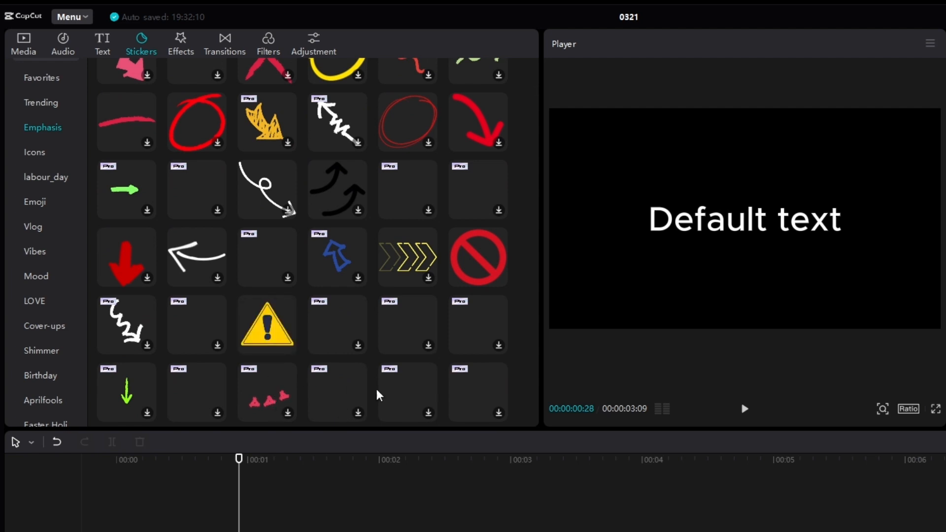
- Open the video effects library and look through its Favorites and Trending effects
click(180, 44)
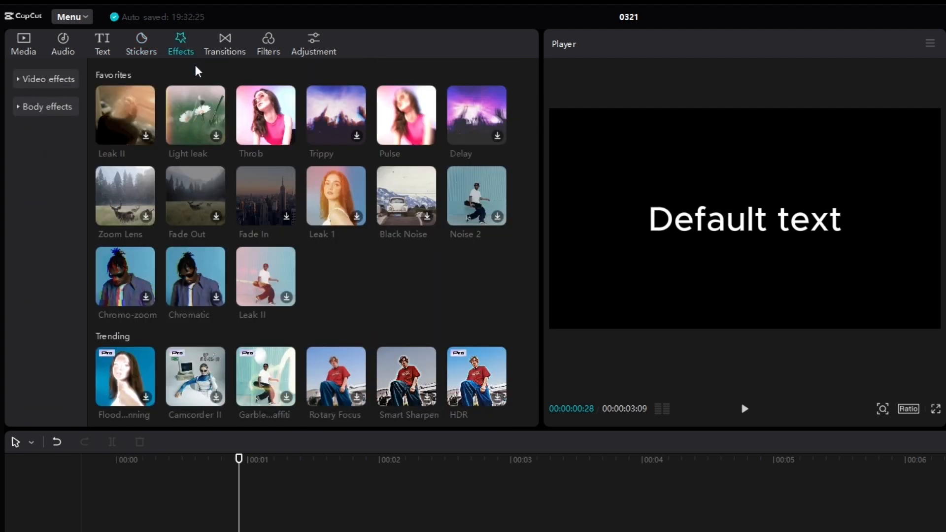
click(58, 80)
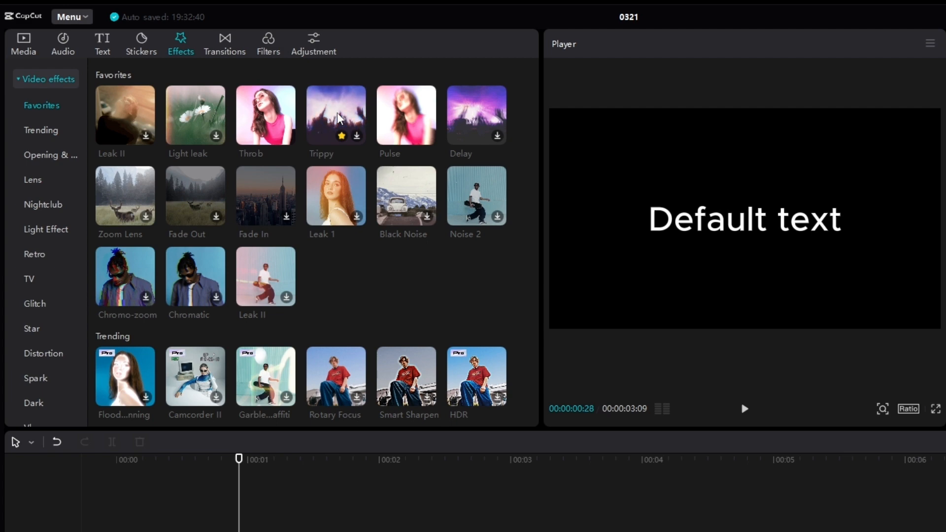
scroll(316, 269, down, 5)
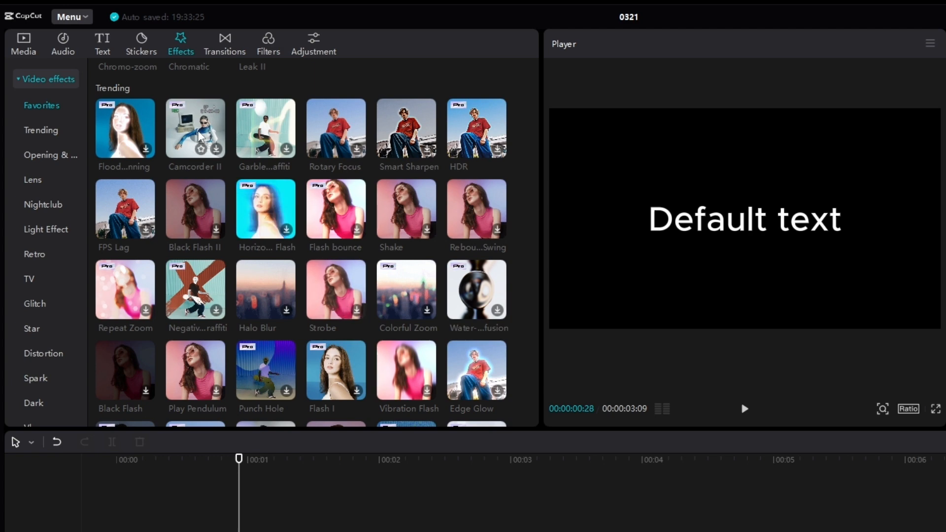
- Collapse the video effects categories and browse the Trending body effects
click(48, 80)
click(48, 110)
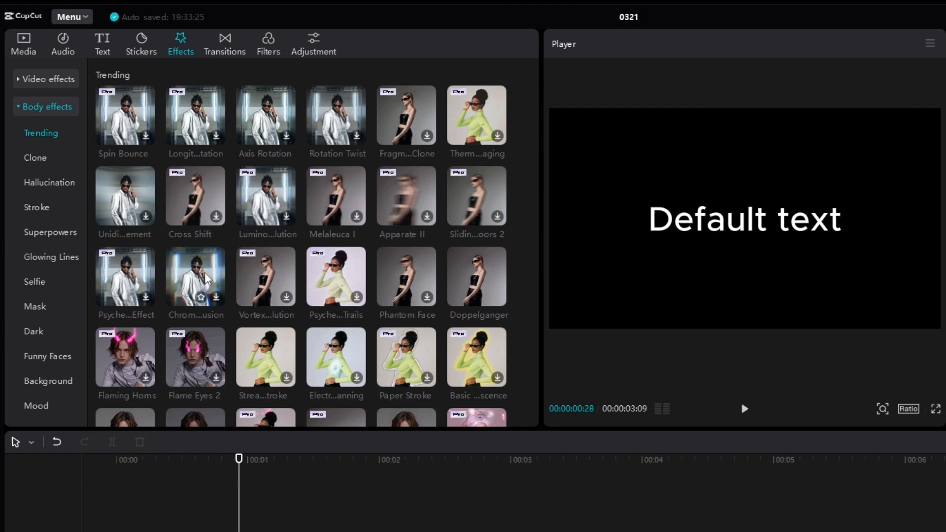
scroll(207, 279, down, 3)
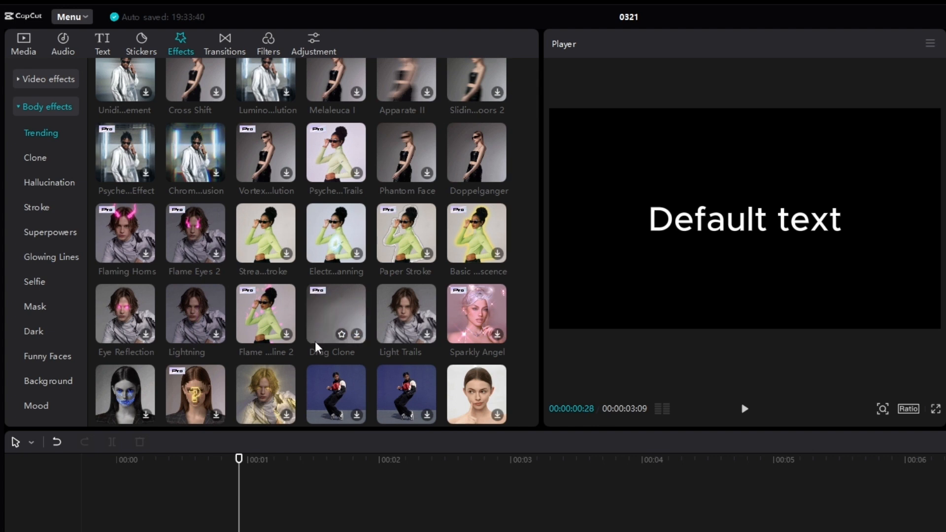
scroll(315, 347, down, 1)
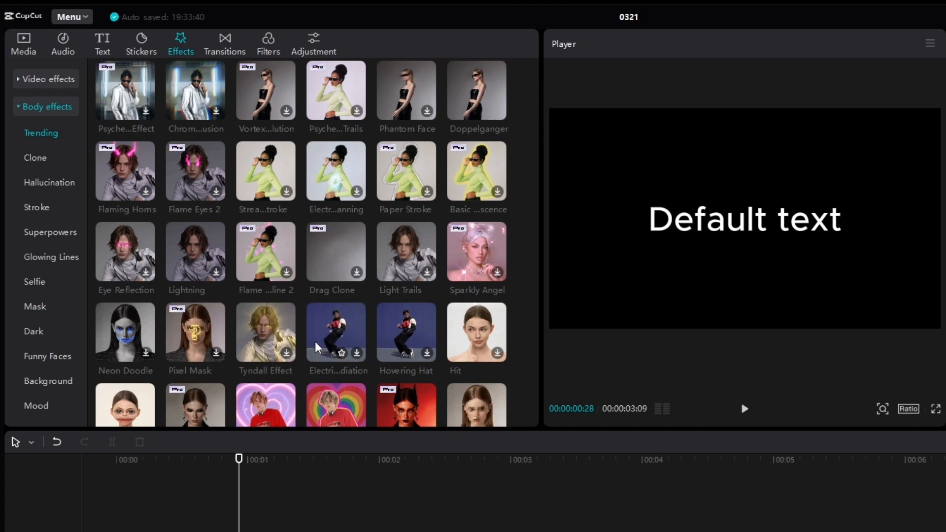
- Browse the Trending, Clone and Hallucination body effects and add the Axis Rotation effect to the favorites
scroll(316, 347, down, 1)
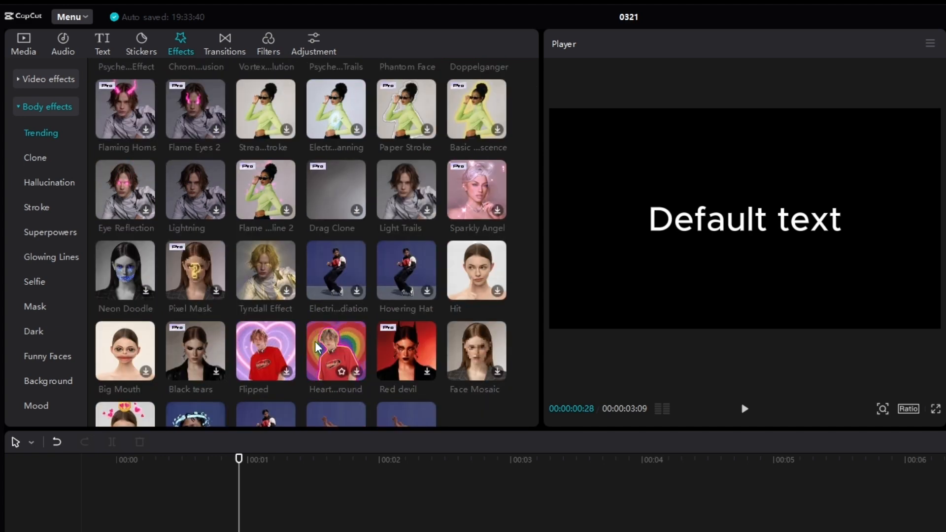
scroll(462, 345, down, 2)
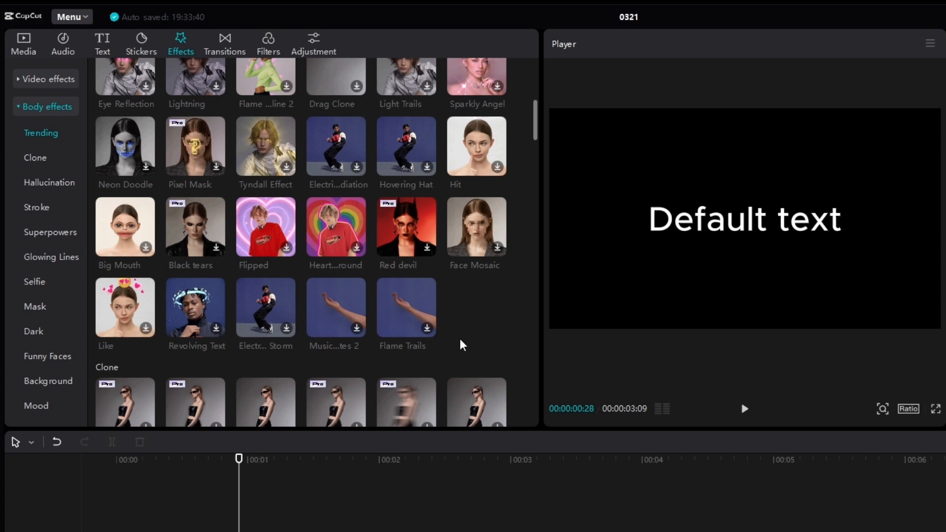
scroll(462, 345, down, 2)
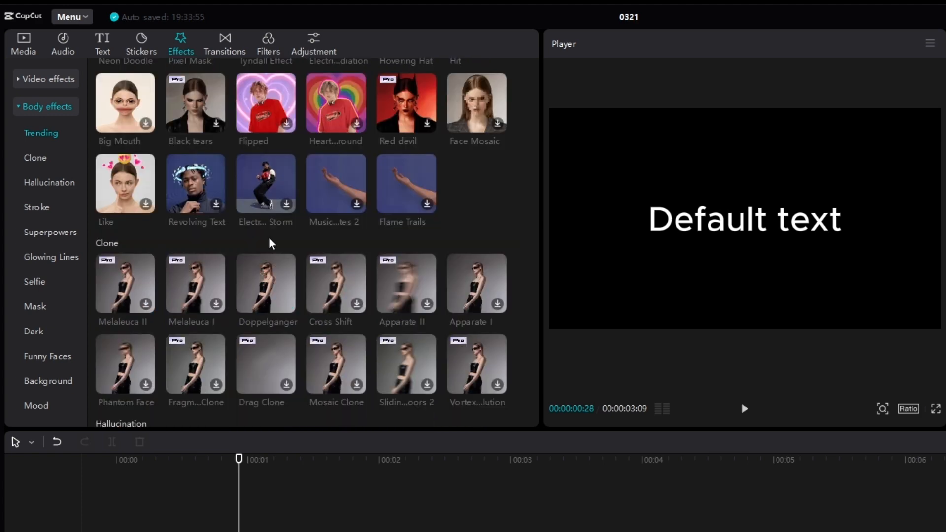
scroll(362, 241, down, 2)
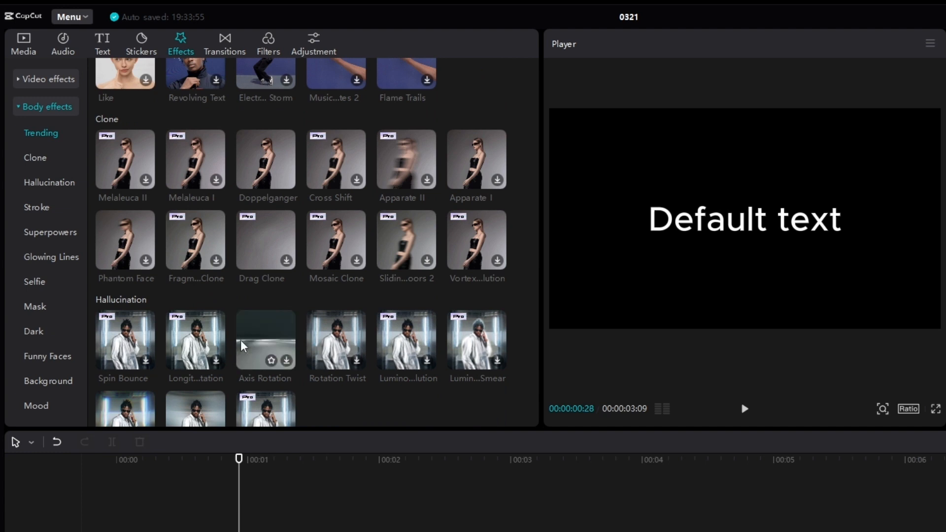
click(271, 362)
scroll(213, 371, down, 2)
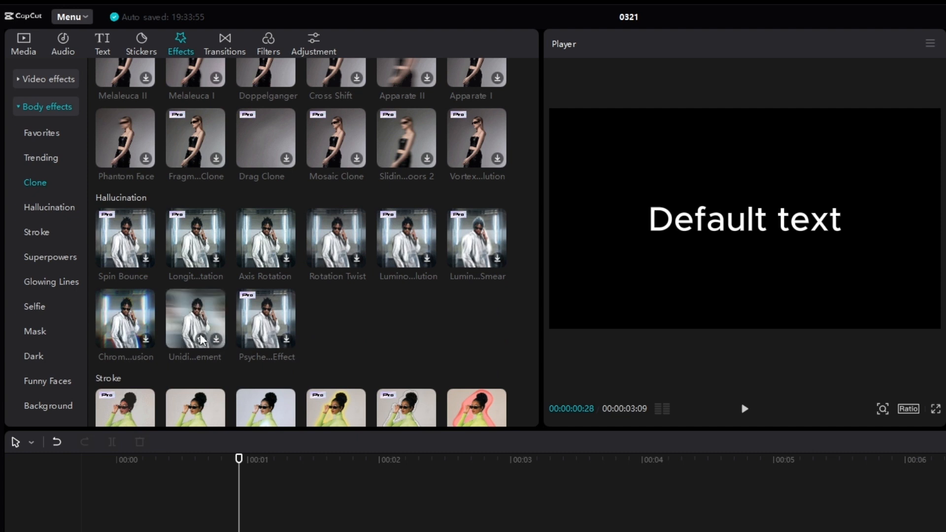
- Look through the Trending, Overlay and Movement transitions, and open the filters library
click(224, 48)
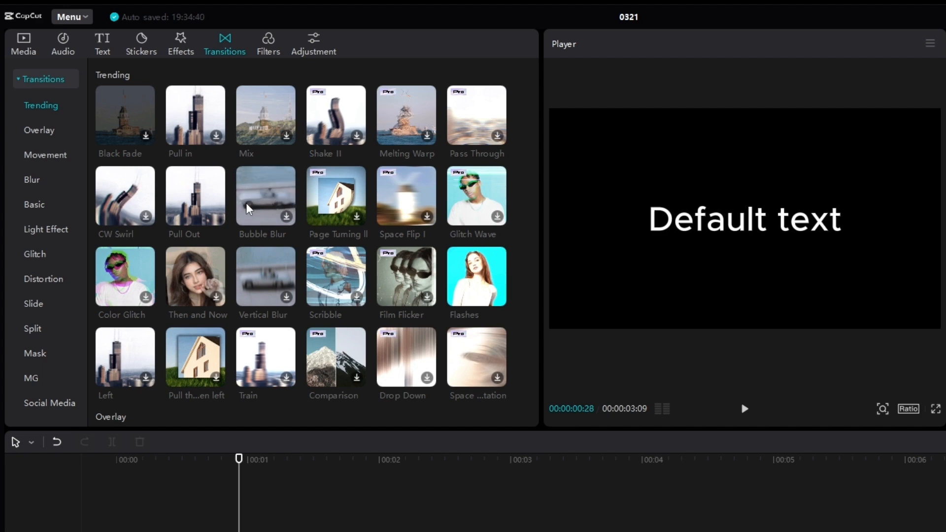
scroll(249, 230, down, 1)
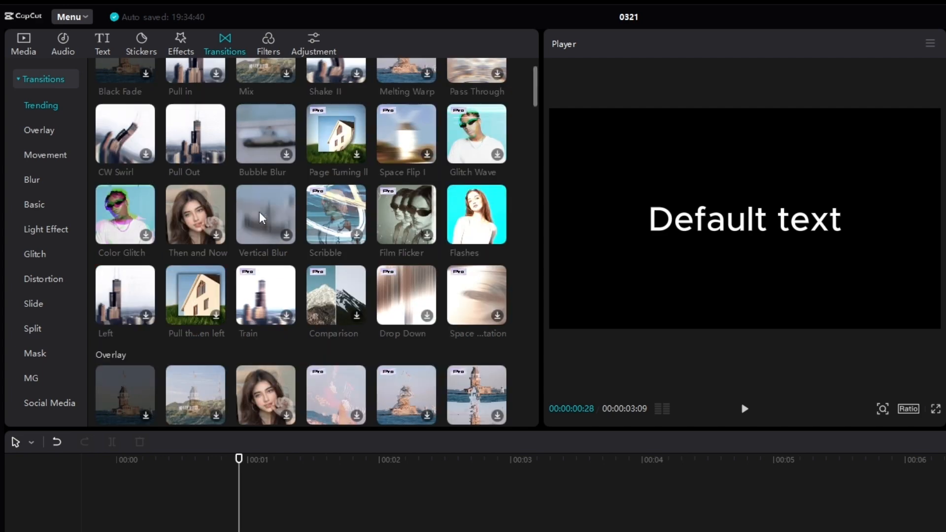
scroll(261, 217, down, 1)
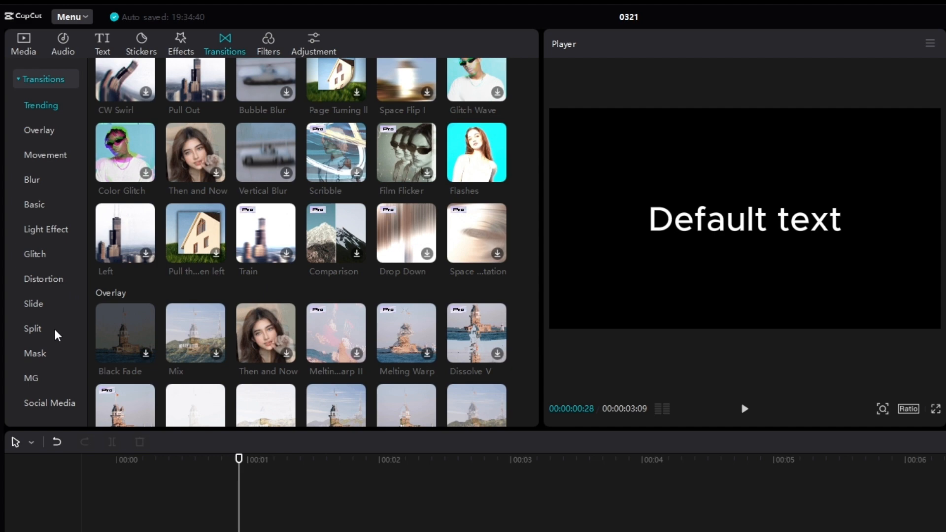
scroll(202, 311, down, 5)
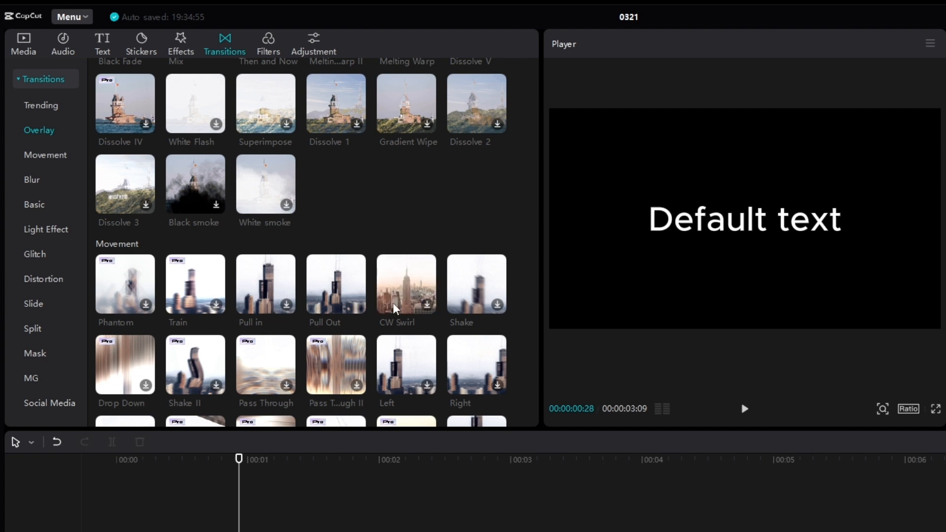
click(268, 43)
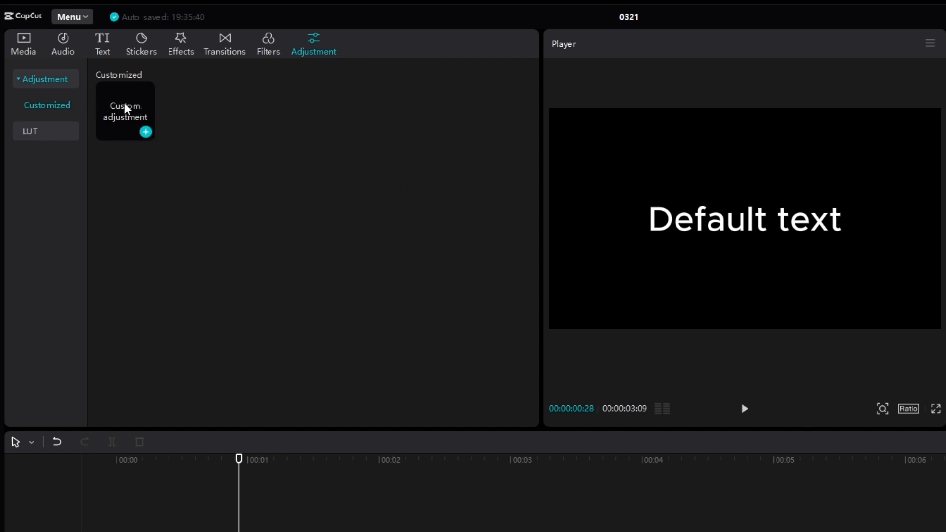
- Add a custom adjustment layer above the Default text clip, place the playhead at 00:00:01:20, and look over the layer's basic settings
drag(131, 110, 137, 463)
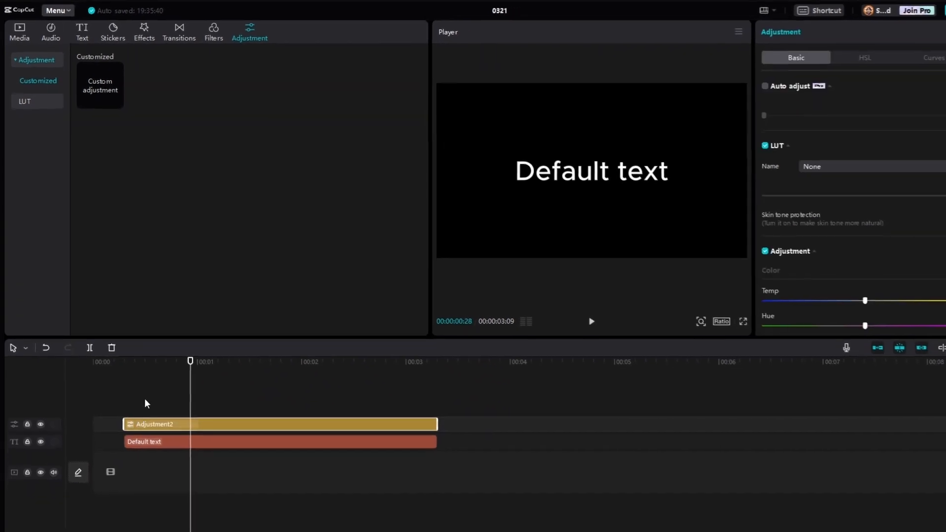
drag(169, 389, 219, 396)
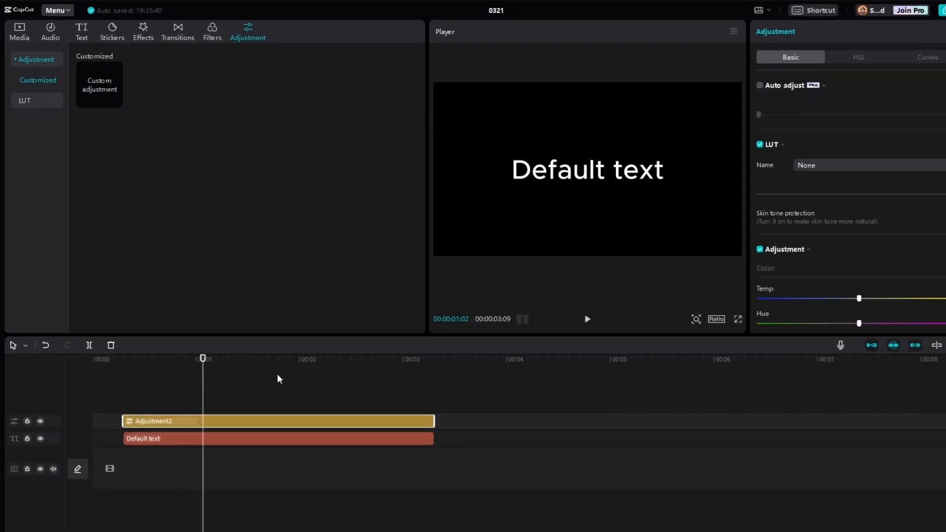
drag(234, 359, 265, 359)
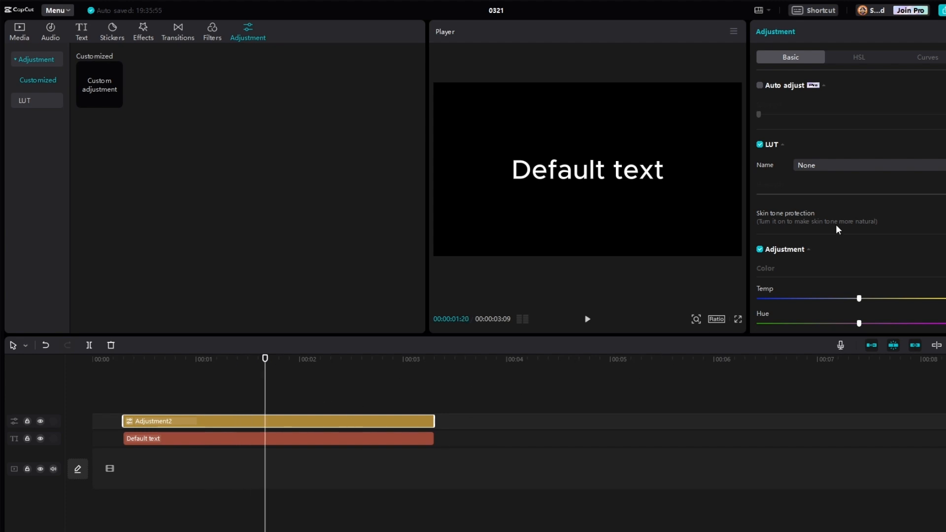
scroll(847, 259, down, 3)
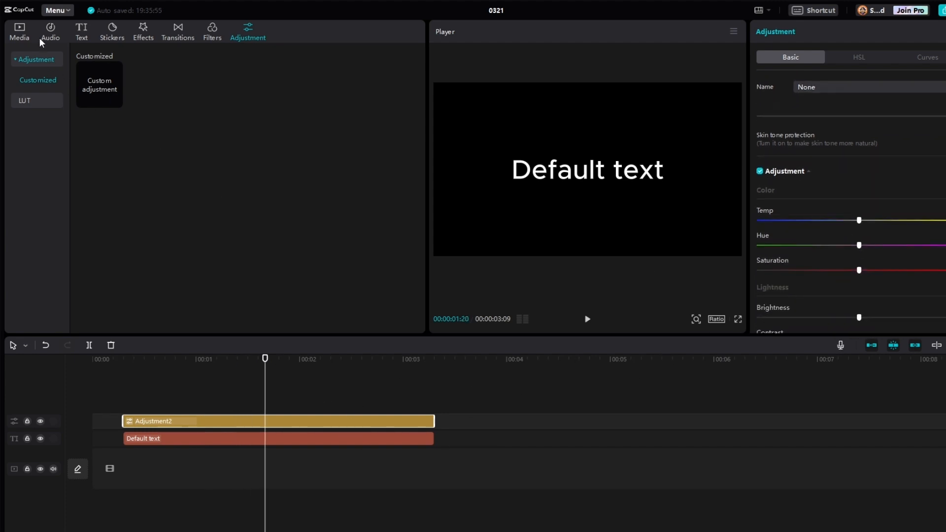
- Place the imported video Z30_0142_timebolted.MOV at the start of the main track
click(27, 31)
drag(145, 101, 118, 463)
- Split the adjustment layer at the playhead, delete the part after the cut, and select the remaining part
click(277, 418)
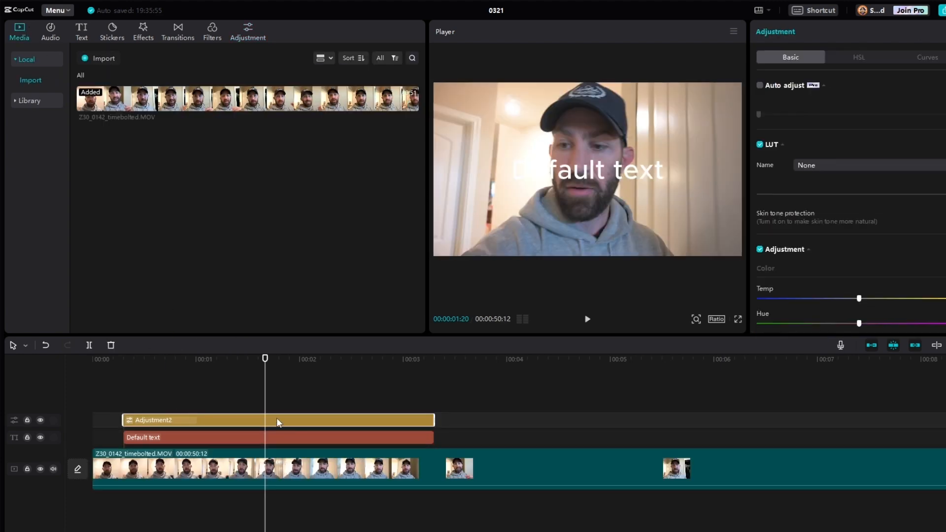
key(ctrl+b)
key(Delete)
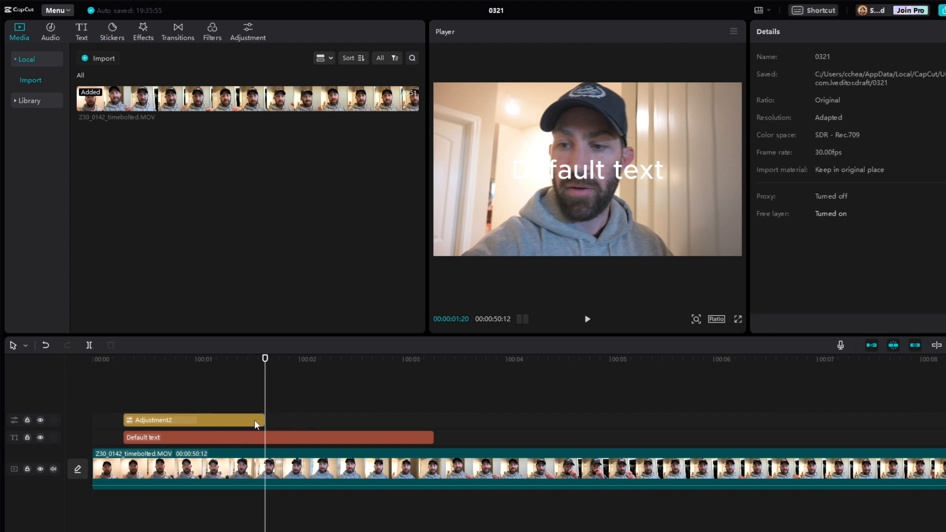
click(206, 418)
click(203, 357)
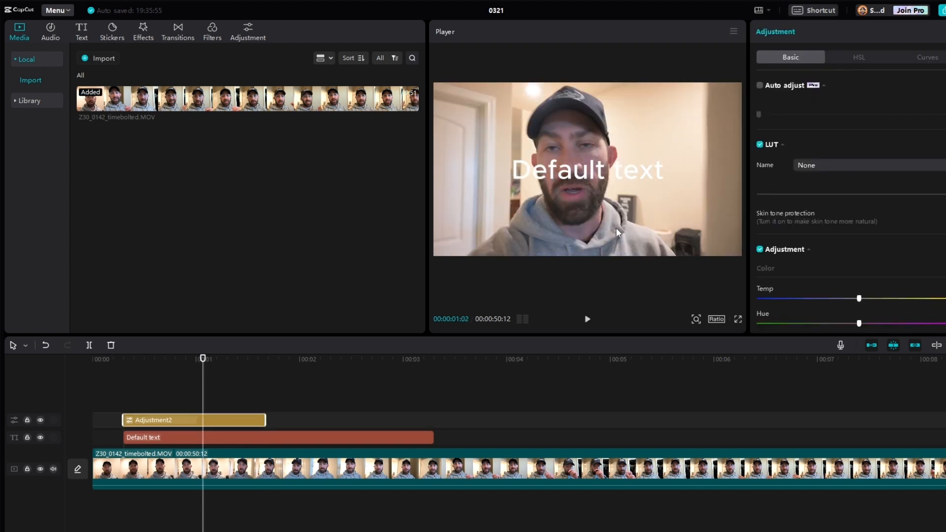
- Delete the Default text clip and move the adjustment layer to the start of the timeline
click(290, 435)
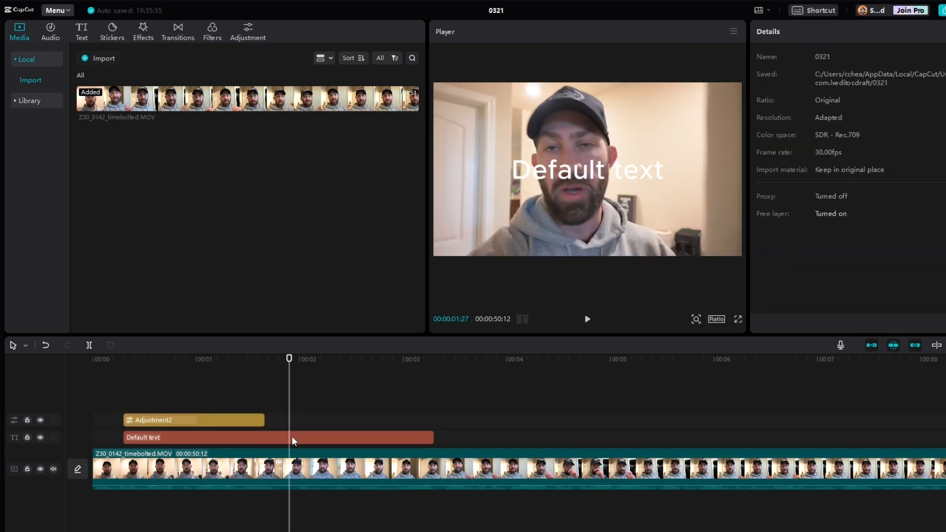
key(Delete)
drag(191, 360, 162, 362)
drag(196, 437, 167, 438)
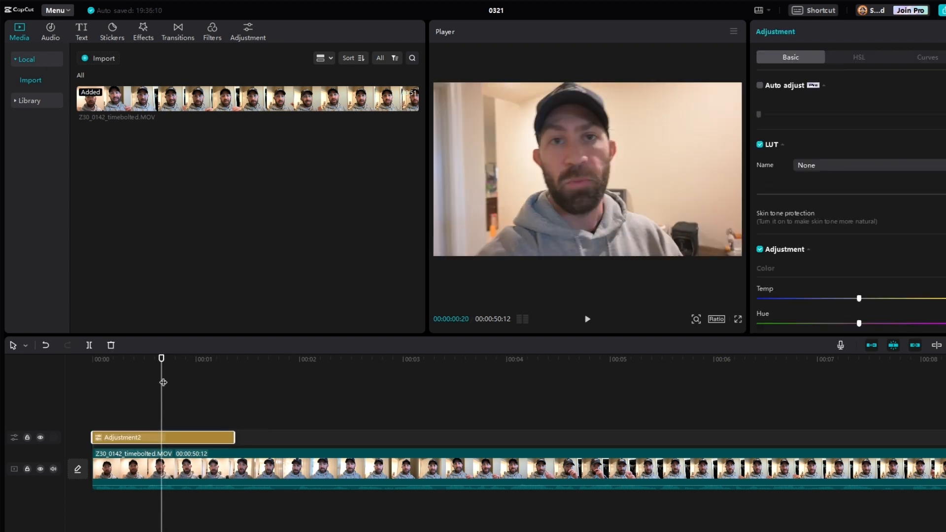
- Set the adjustment layer's Temp to -50 and Hue to 50, previewing a frame covered by the layer
click(127, 355)
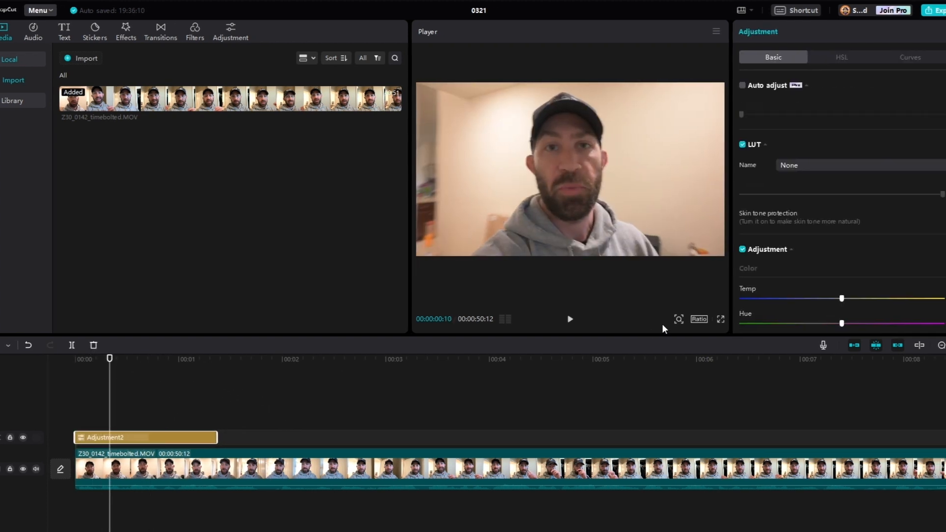
click(802, 298)
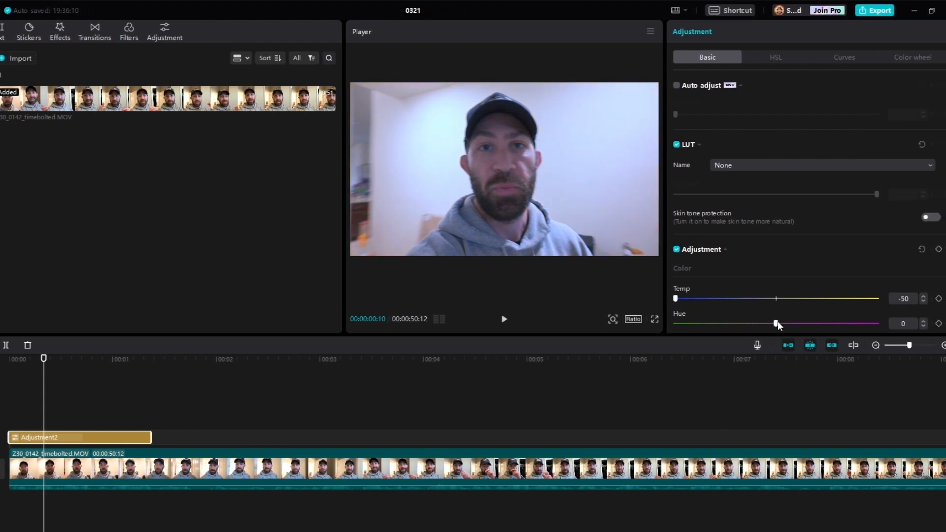
drag(777, 321, 883, 316)
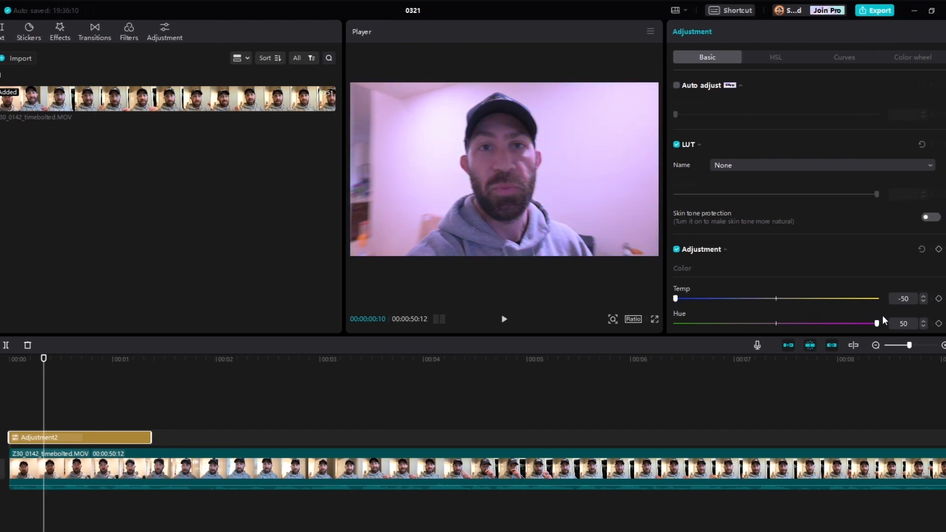
- Play the video from the beginning past the adjustment layer, and move the layer so it starts at 00:00:01:25
click(102, 360)
key(space)
key(space)
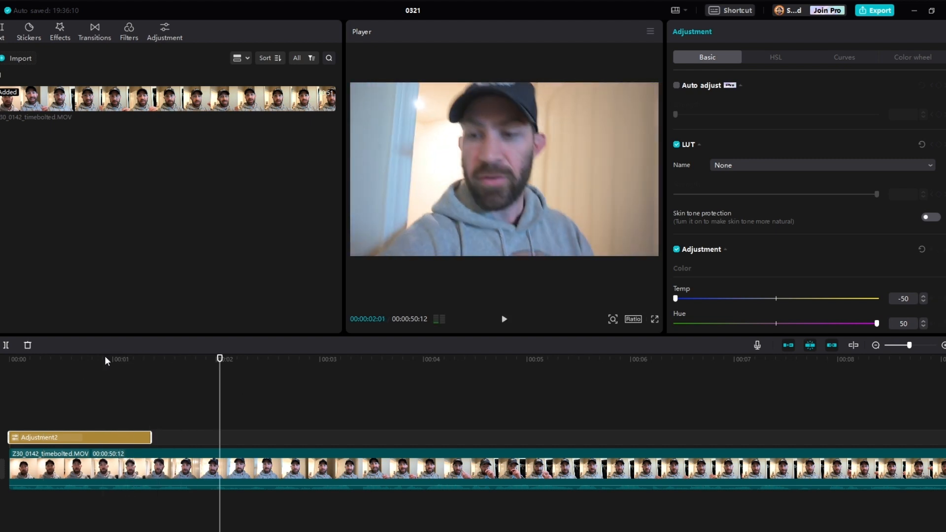
drag(104, 360, 2, 376)
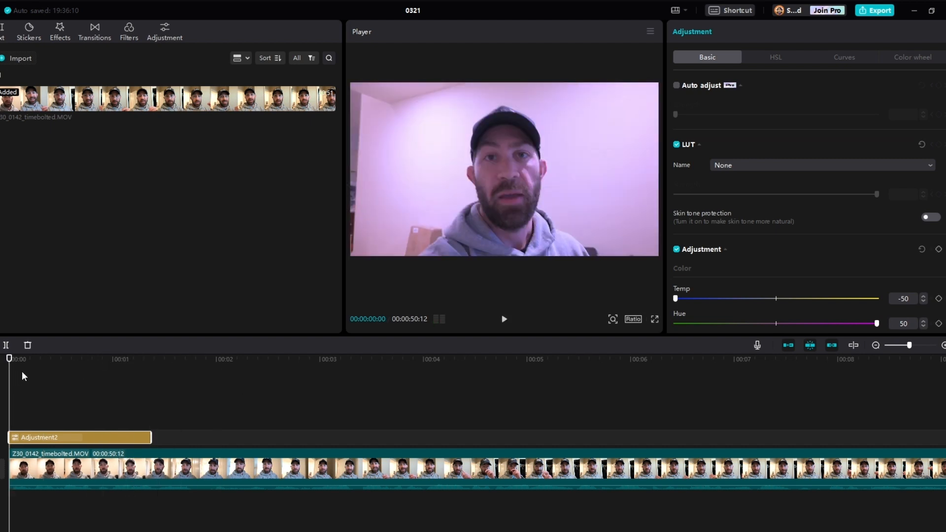
key(space)
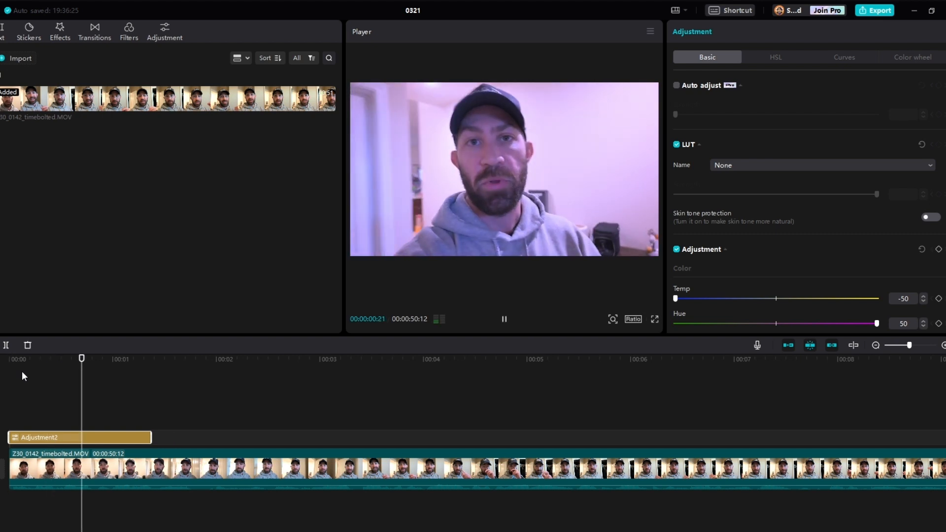
key(space)
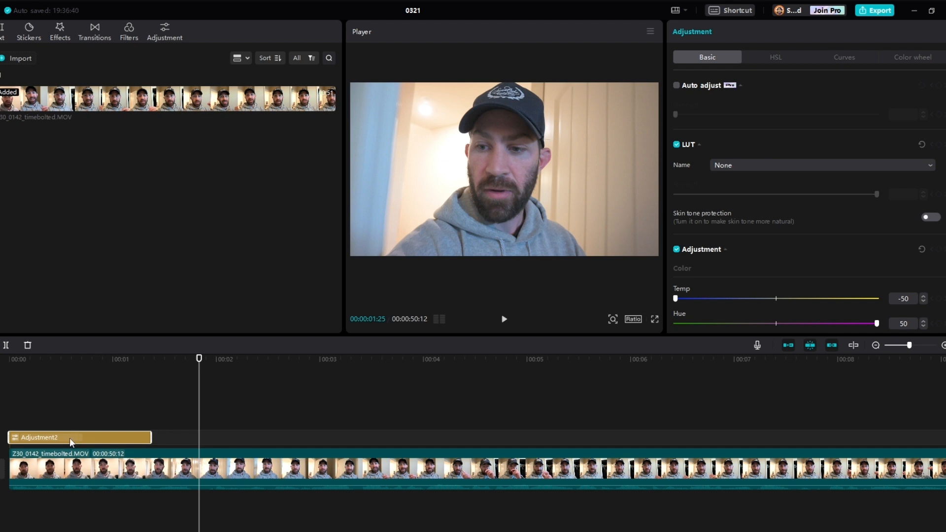
drag(69, 437, 243, 430)
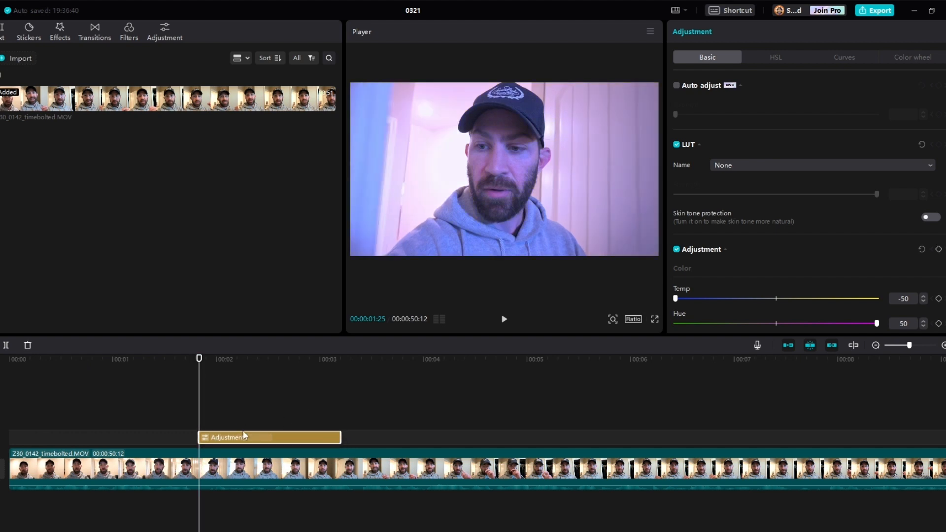
- Set the Hue of the video clip itself to 45 in its own color adjustment settings
click(411, 475)
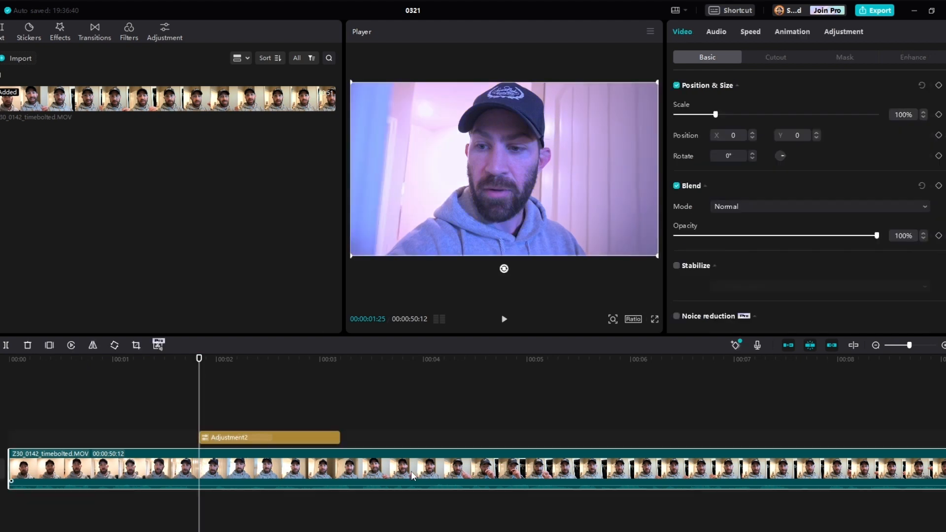
click(844, 32)
scroll(793, 284, down, 4)
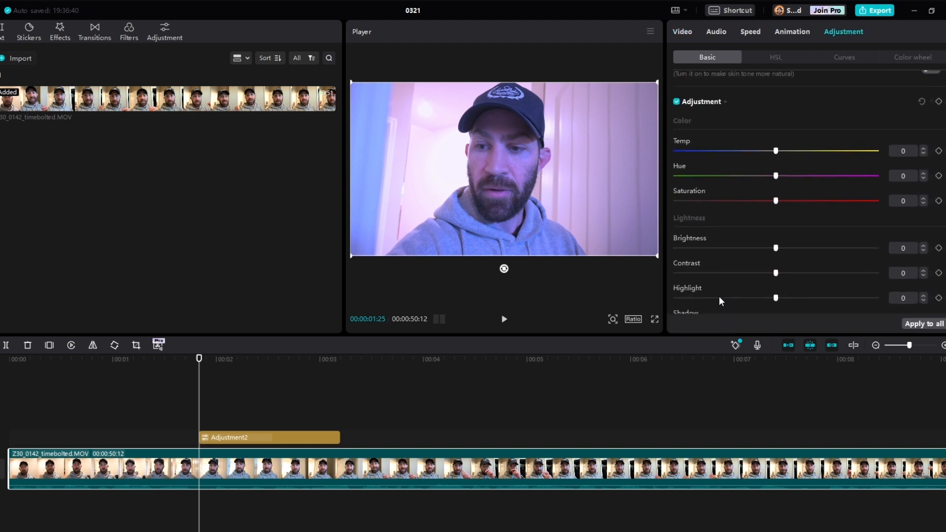
drag(776, 141, 867, 143)
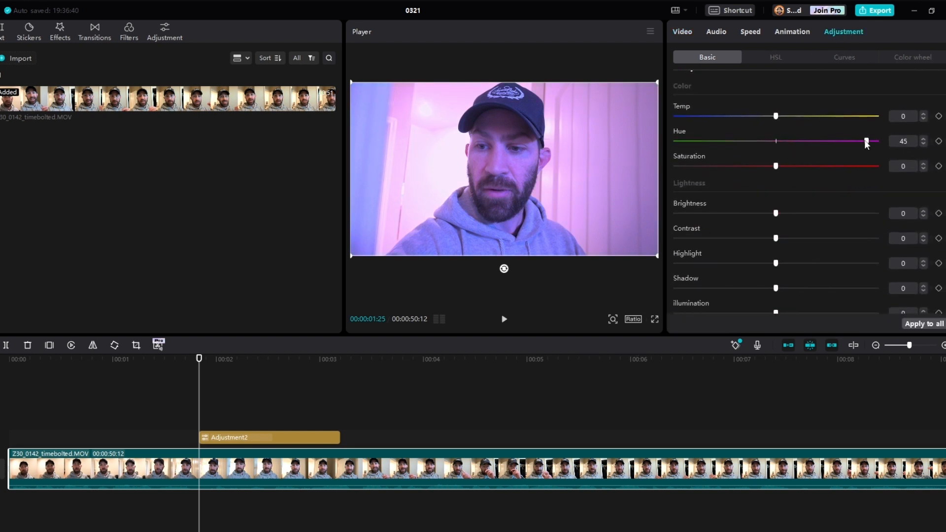
- Delete the adjustment layer above the video clip
click(252, 441)
key(Delete)
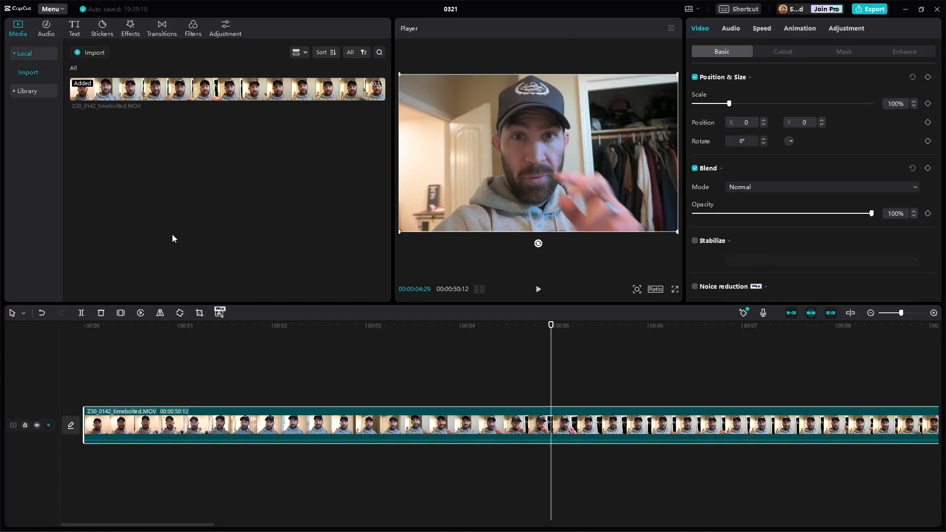
mouse_move(159, 100)
drag(542, 28, 622, 34)
mouse_move(561, 43)
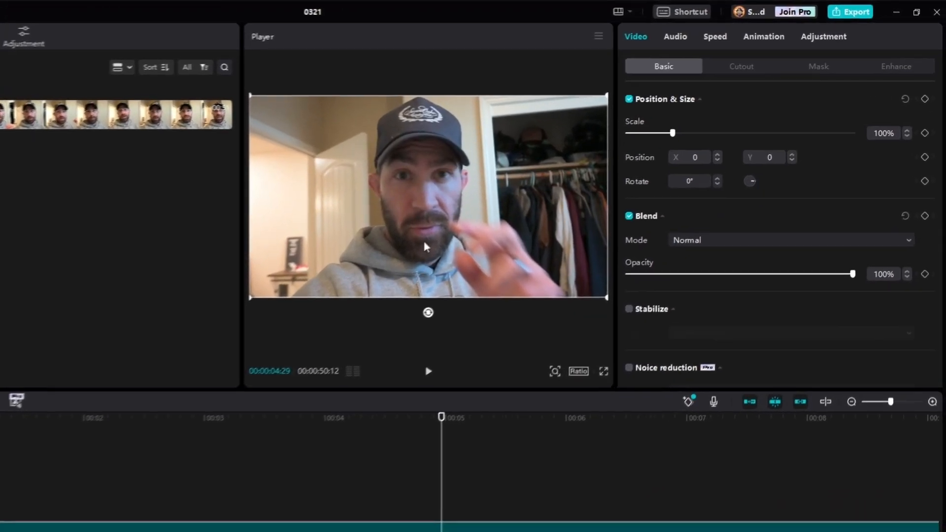
- Deselect the video clip, try the player's preview zoom control, and open the list of aspect ratios
click(594, 253)
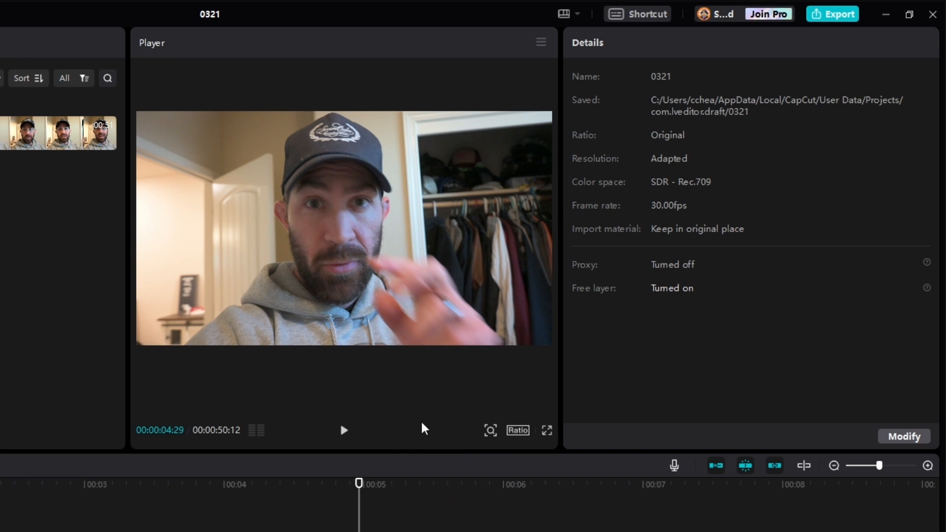
click(494, 433)
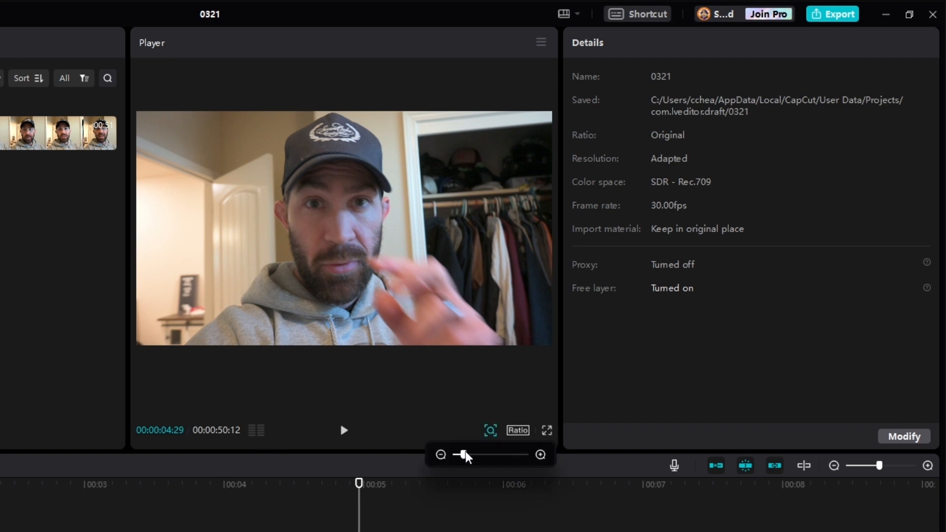
mouse_move(460, 454)
mouse_down()
mouse_move(492, 456)
mouse_move(452, 456)
mouse_move(464, 458)
mouse_up()
click(521, 431)
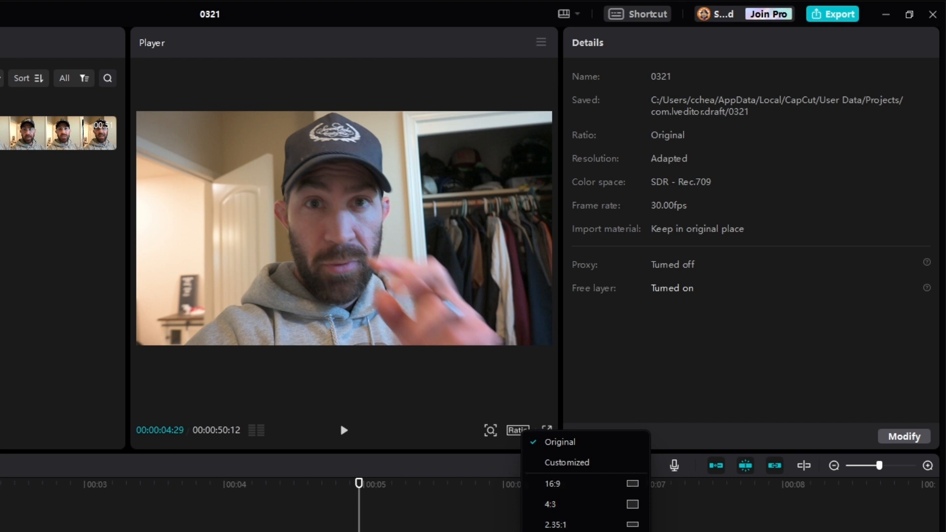
- Set the project's aspect ratio to 9:16, view the preview in full screen, and exit full screen
click(553, 531)
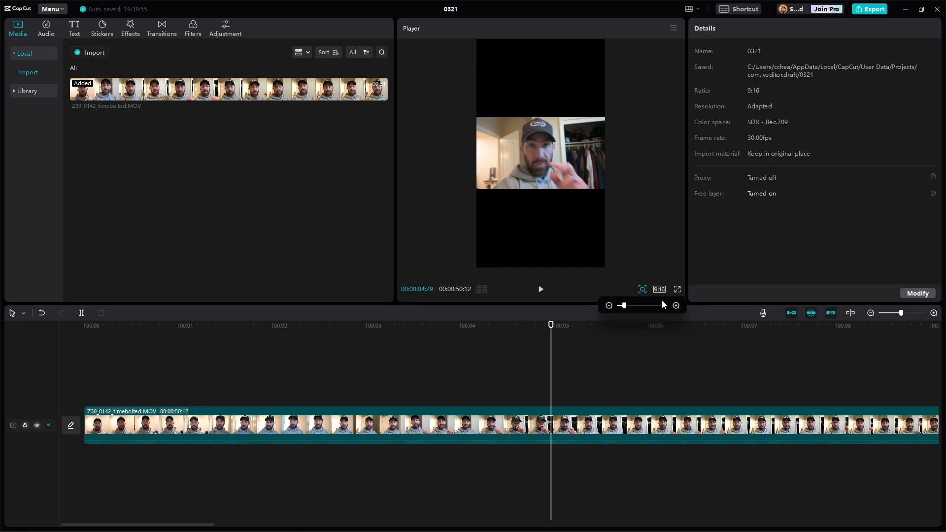
click(678, 291)
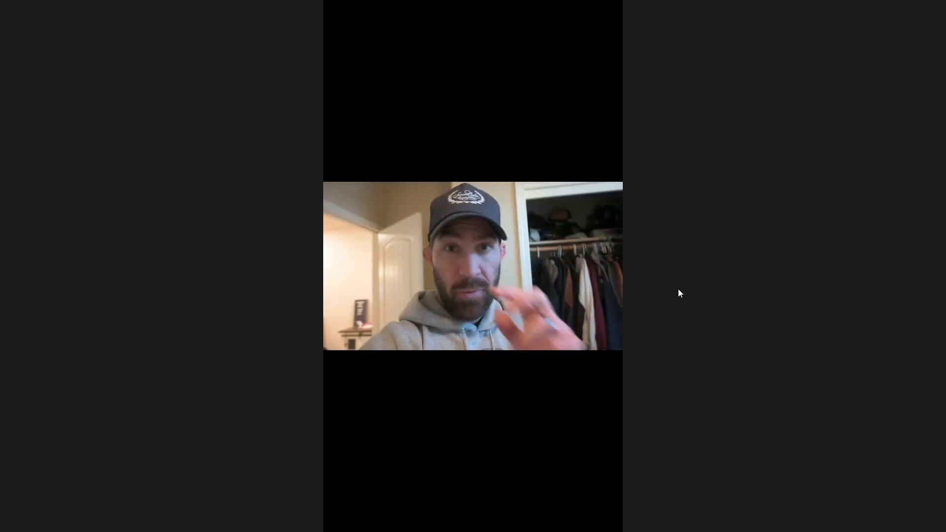
key(Escape)
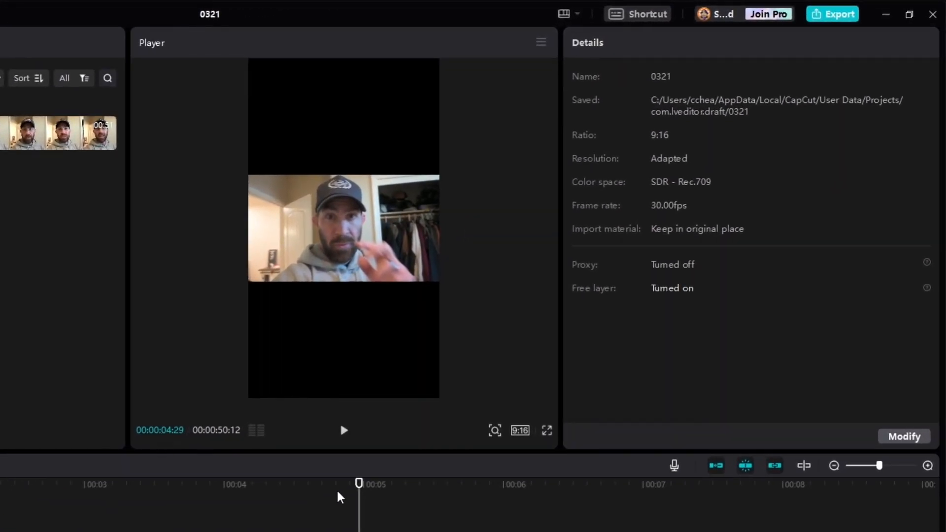
- Move the playhead back to 00:00:02:20 and play a short stretch of the video from there
drag(358, 484, 144, 491)
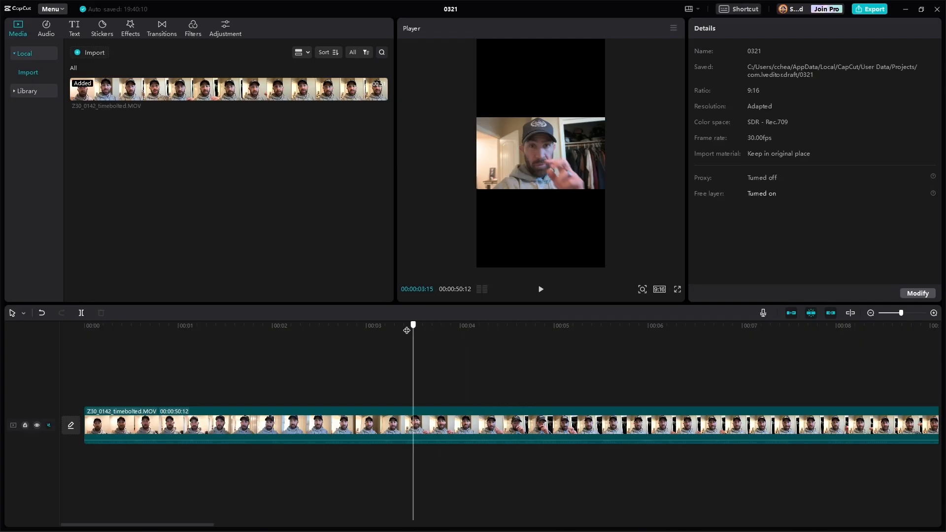
drag(406, 330, 335, 326)
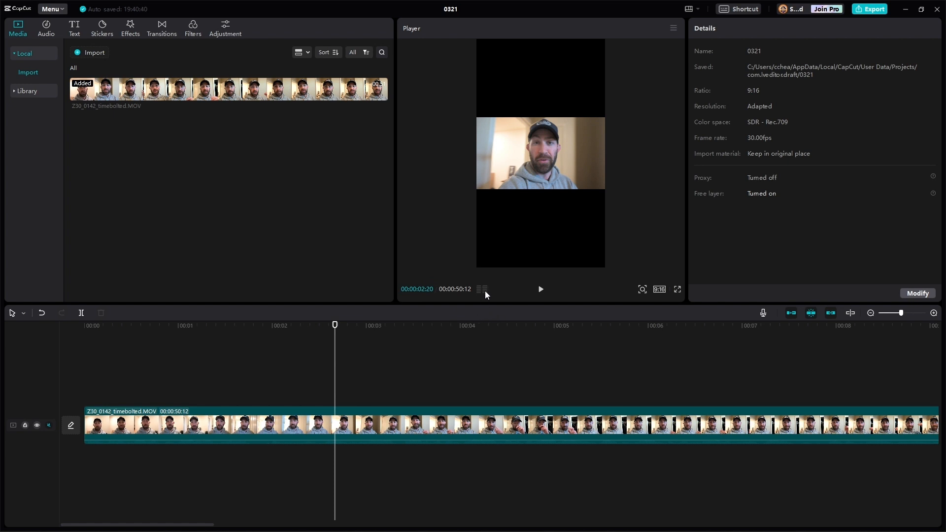
key(space)
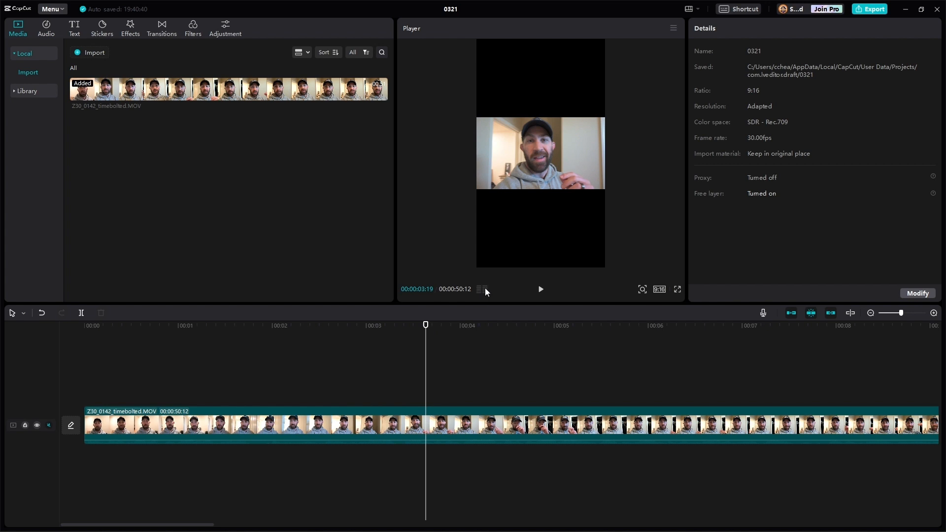
- Unmute the video track and play it with the audio level meters open, closing the meters at the end
click(485, 288)
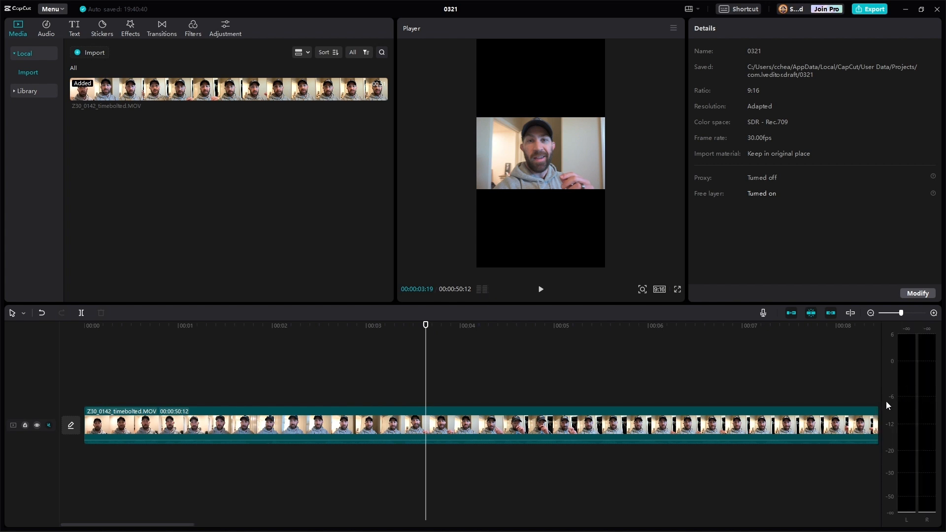
click(49, 426)
key(space)
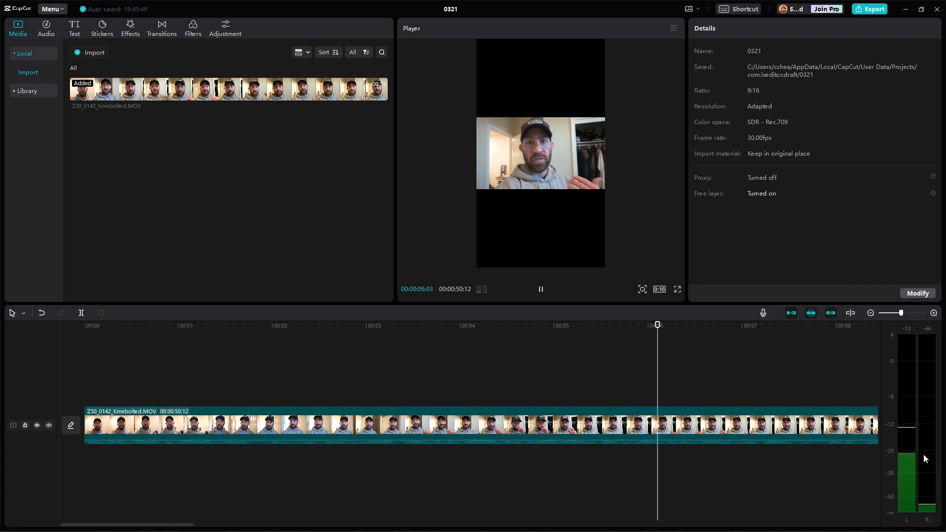
key(space)
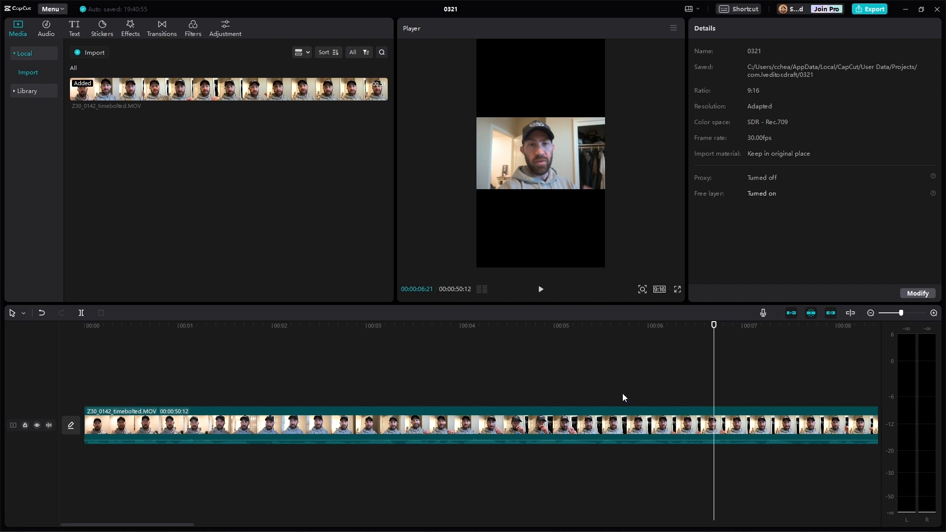
click(482, 290)
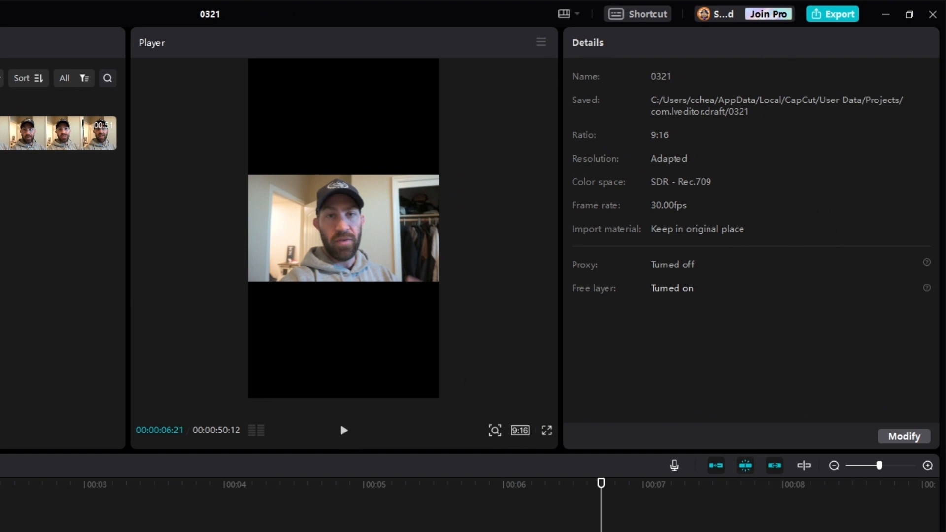
- Rename the project "My project" in the project settings and choose the 16:9 ratio there
click(905, 439)
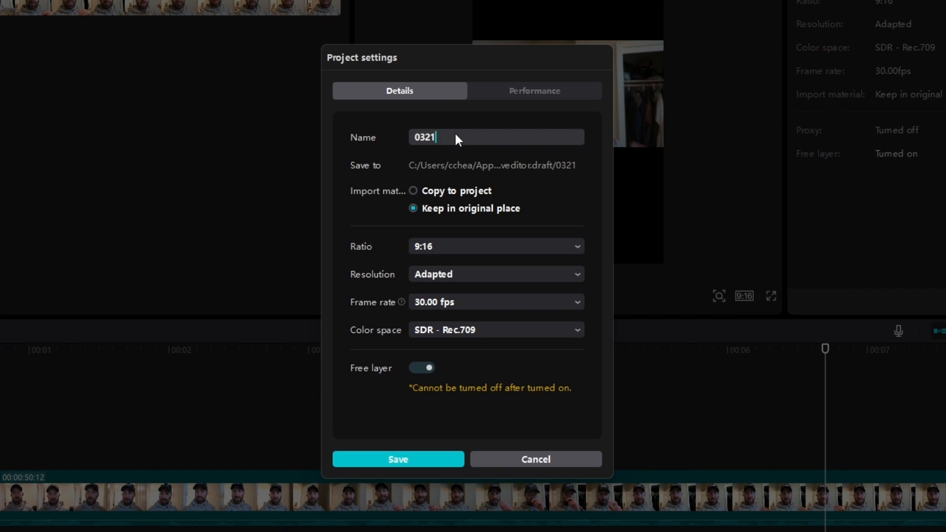
text(My project)
click(452, 246)
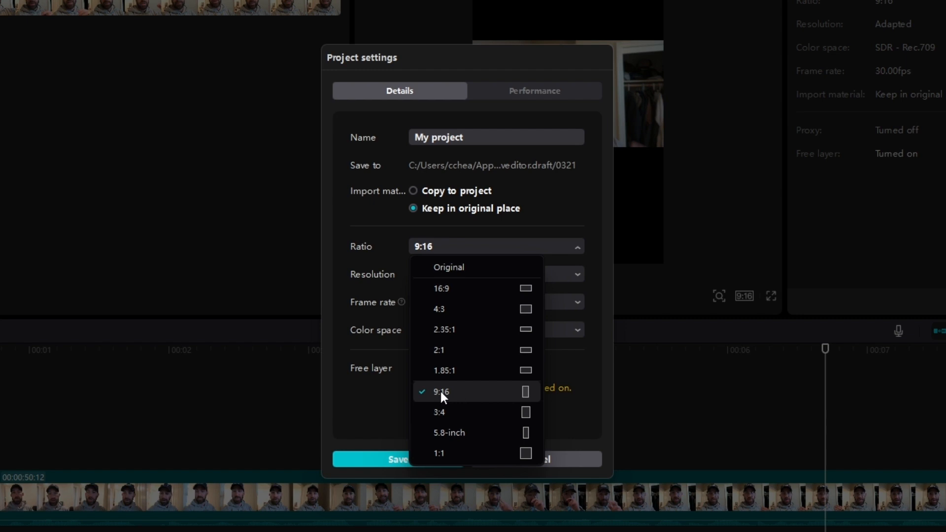
click(448, 291)
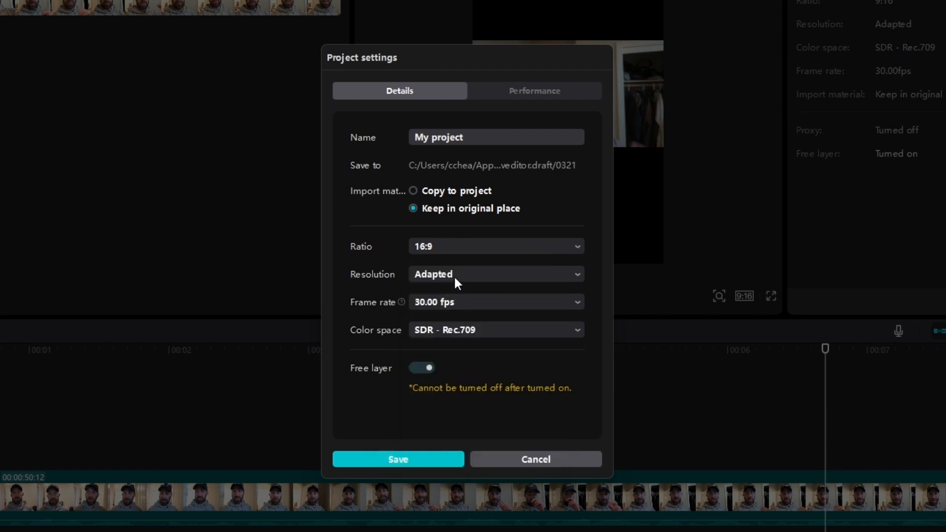
- Try the Customized resolution in the project settings, and set the resolution back to Adapted
click(453, 275)
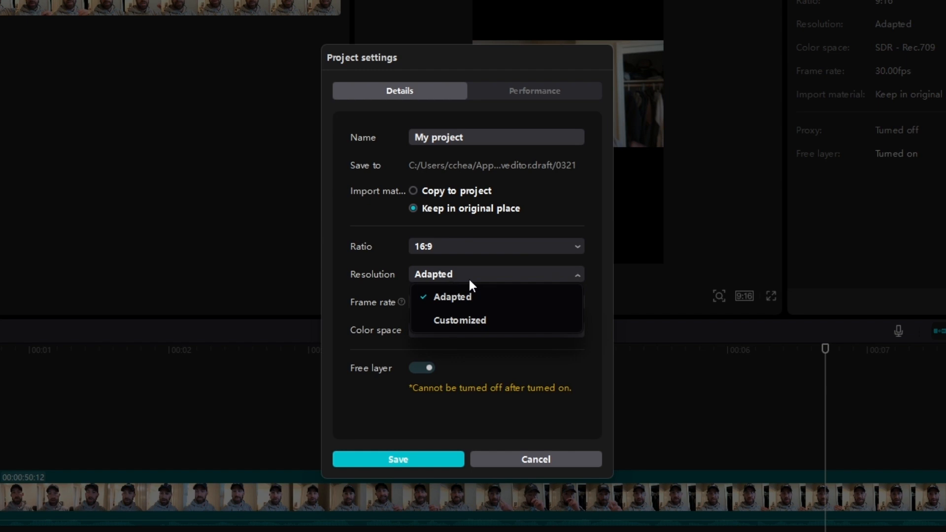
click(465, 322)
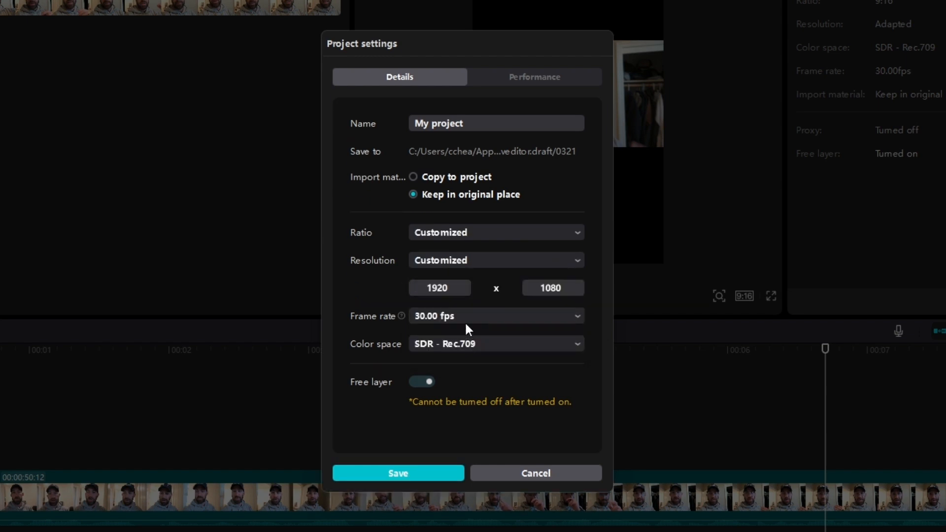
click(489, 260)
click(465, 279)
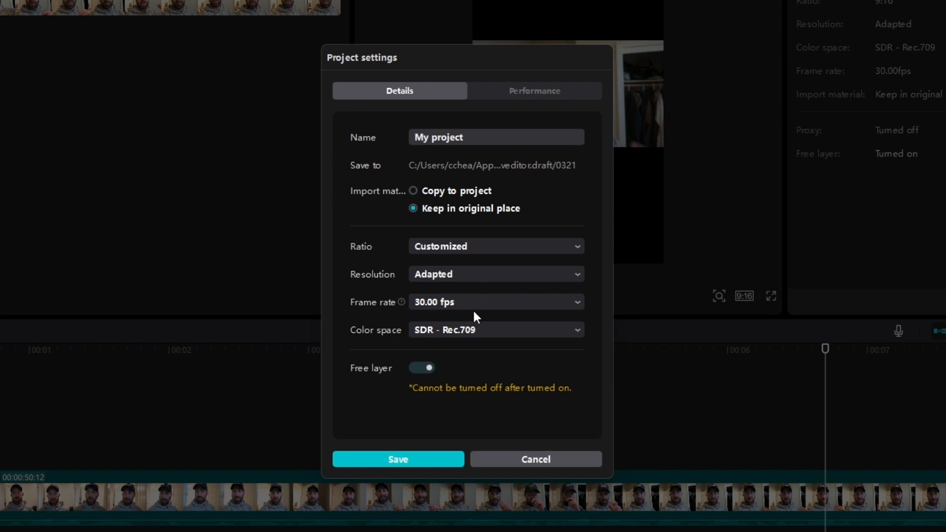
- Review the frame rate, color space and proxy options, keeping 30.00 fps and SDR - Rec.709, and save the project settings
click(465, 304)
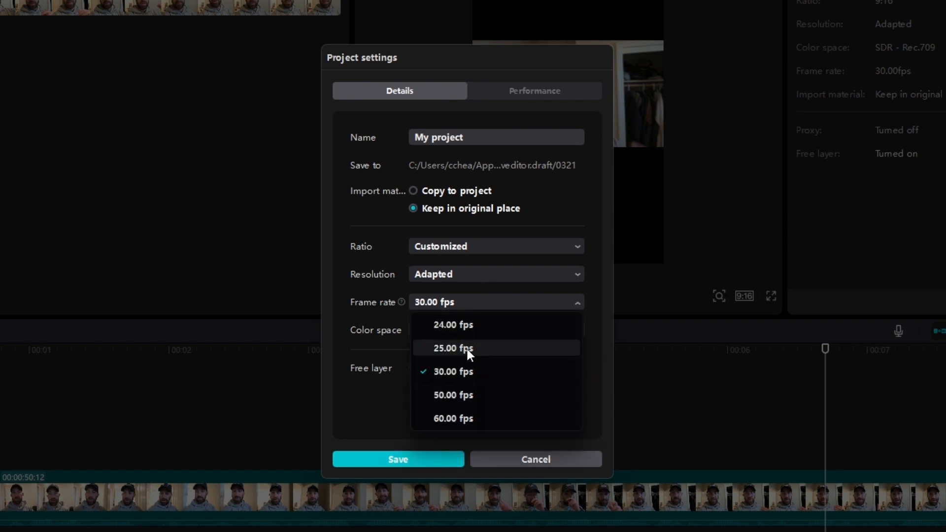
click(461, 371)
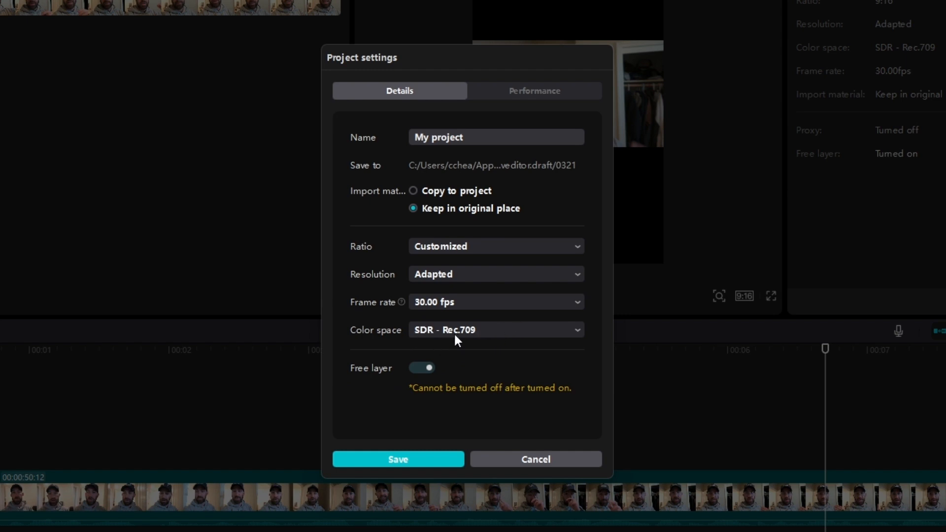
click(480, 330)
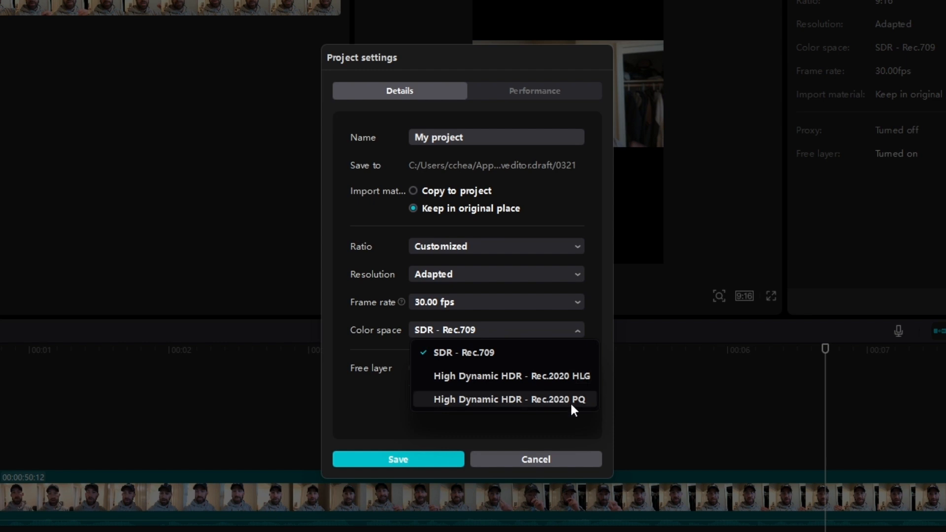
click(589, 321)
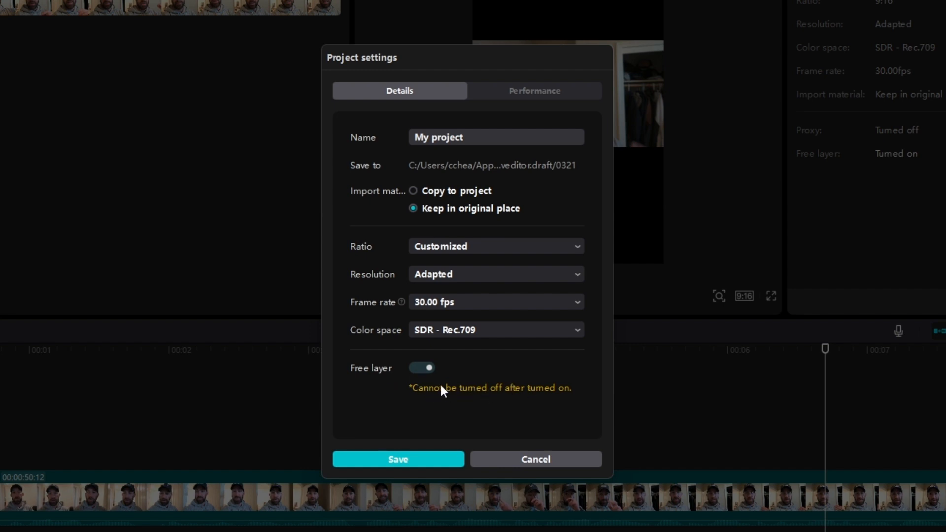
click(528, 94)
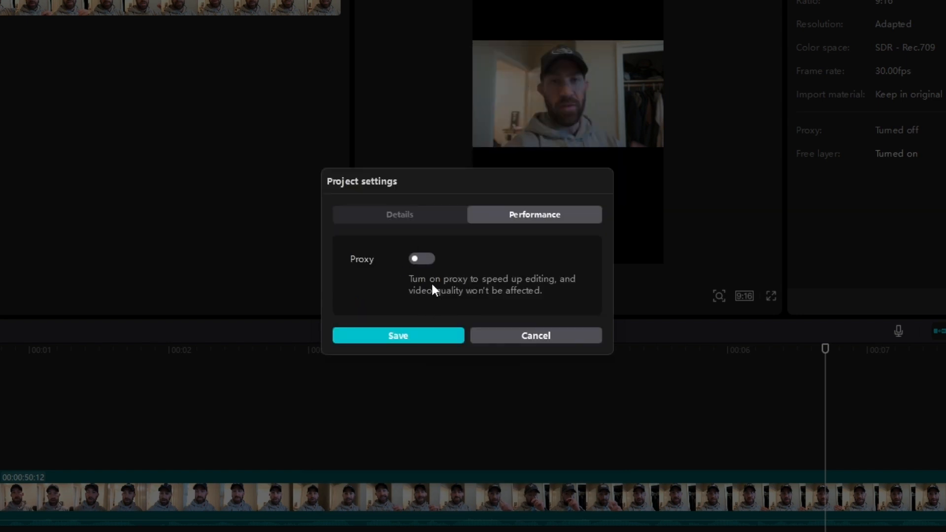
click(403, 337)
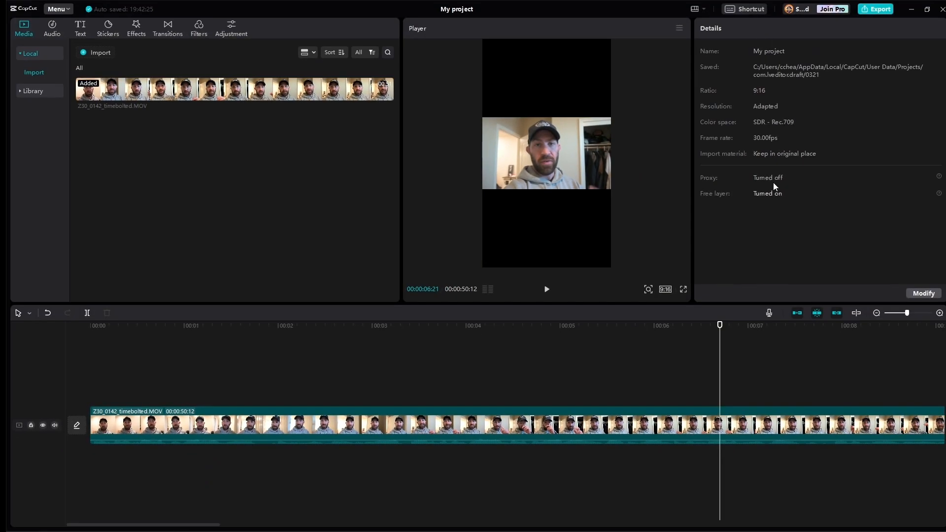
- Enlarge the video clip to a scale of 314% and reposition it horizontally in the frame to X 146
click(370, 419)
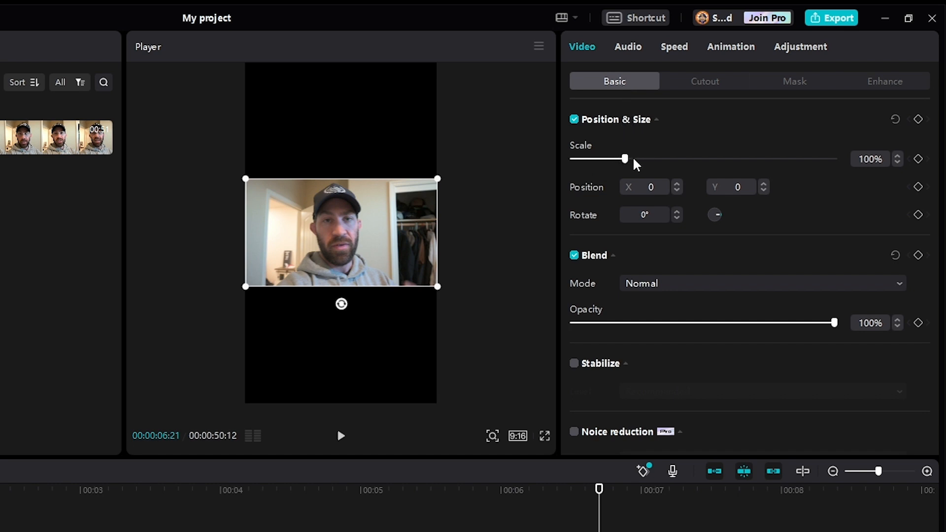
drag(625, 159, 739, 167)
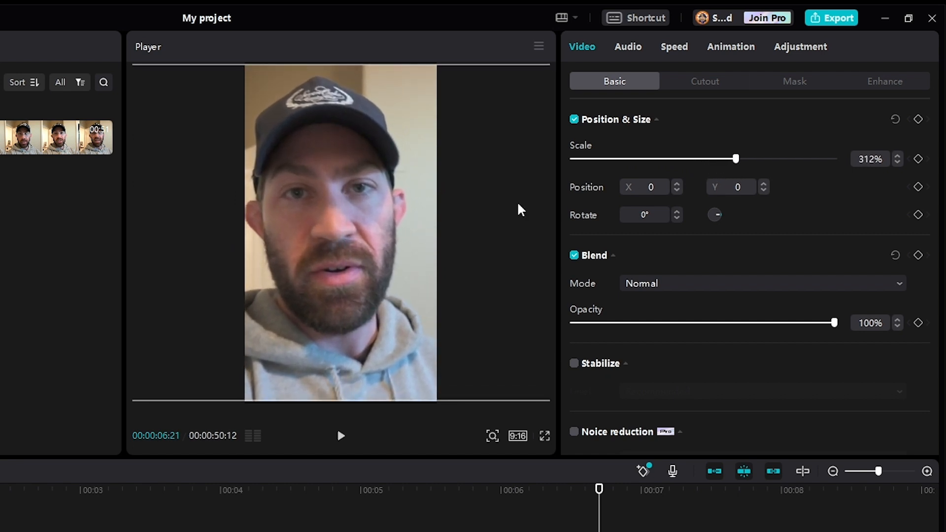
mouse_move(311, 217)
mouse_down()
mouse_move(339, 216)
mouse_move(324, 216)
mouse_up()
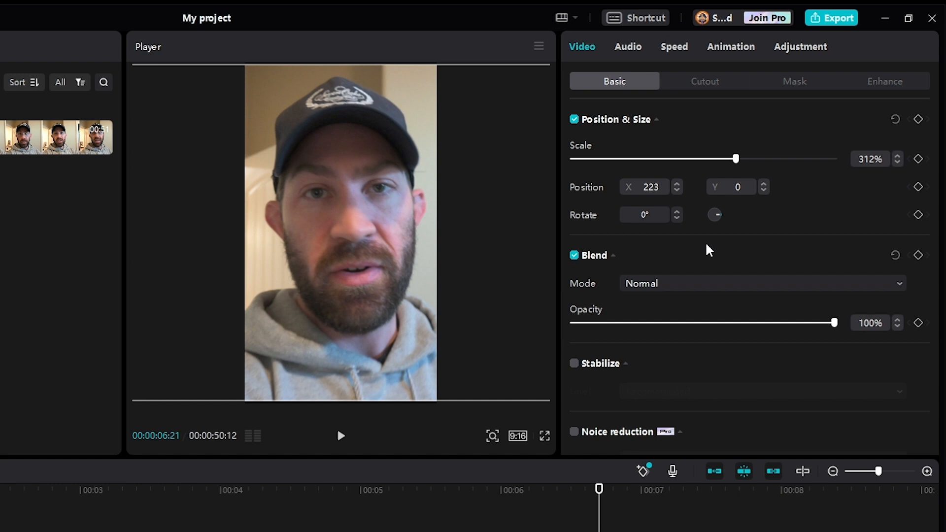
drag(735, 158, 737, 199)
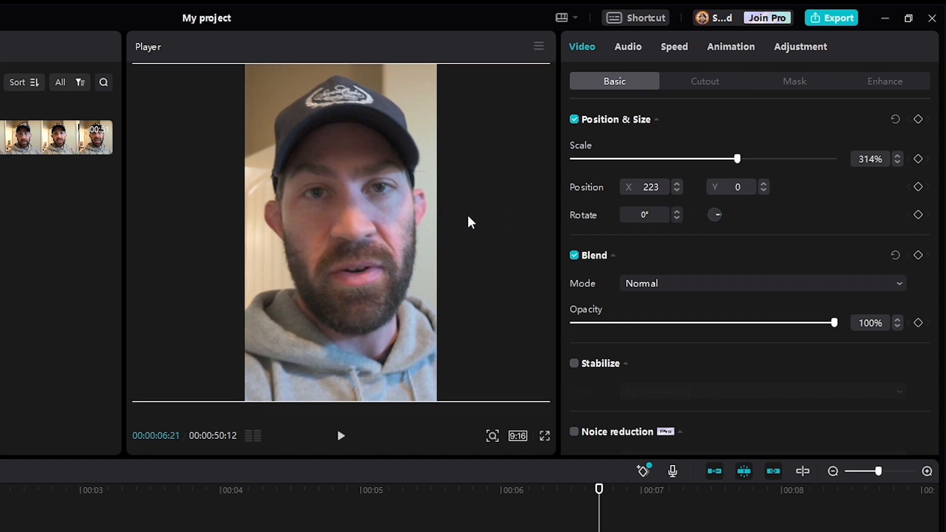
drag(381, 226, 375, 228)
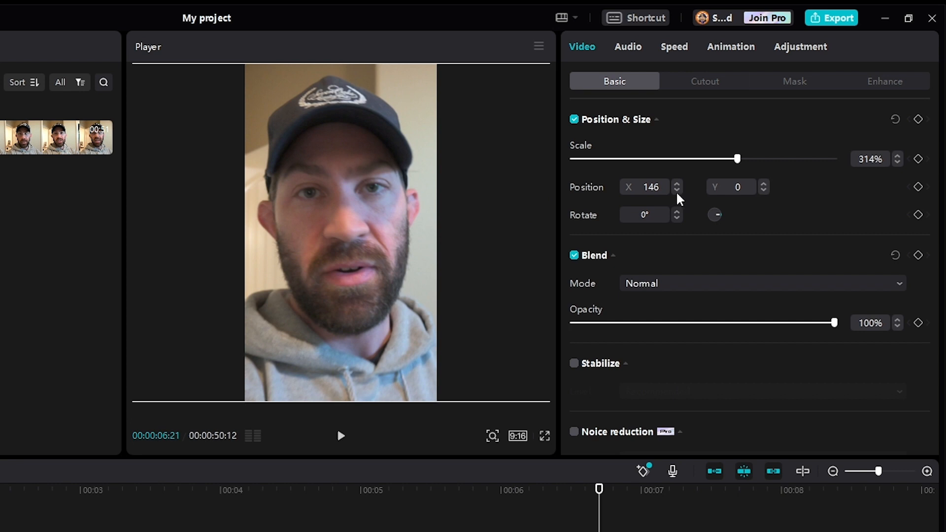
- Set the clip's horizontal position to an exact X value of -200
click(643, 187)
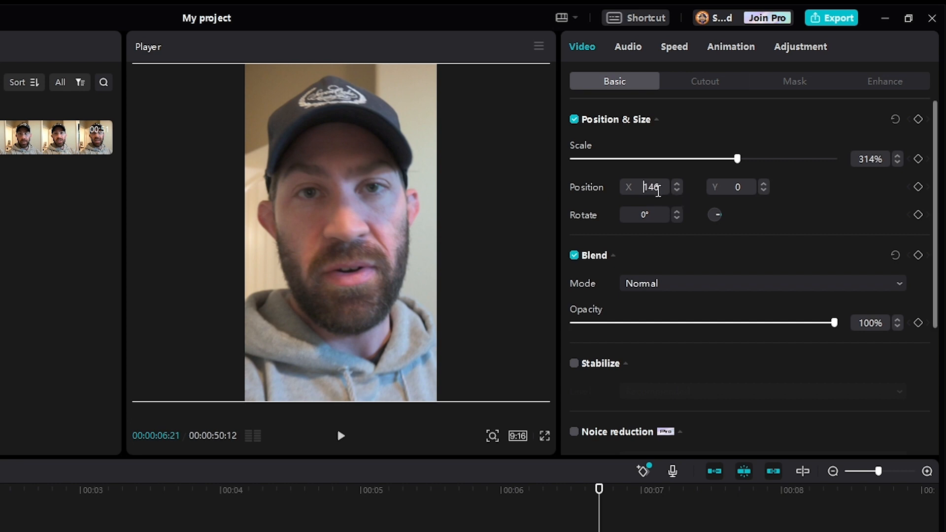
double_click(658, 190)
text(-200)
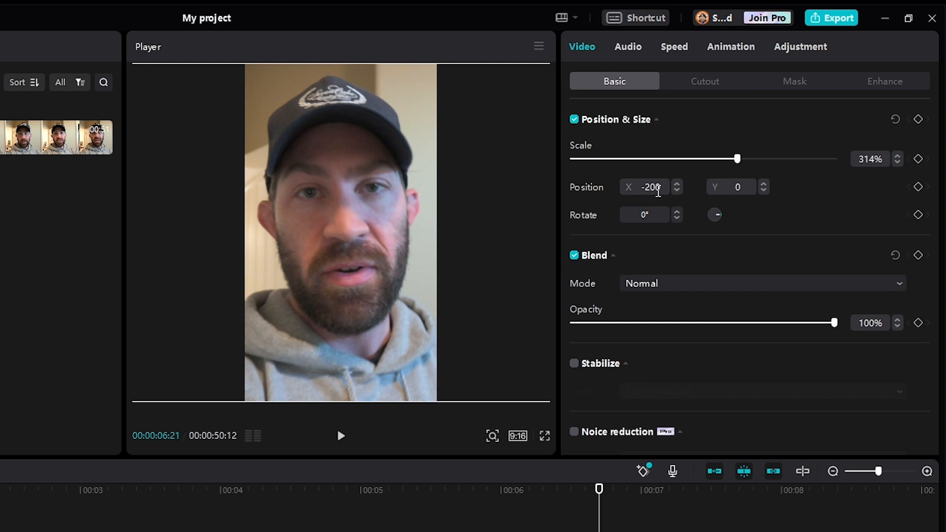
key(Return)
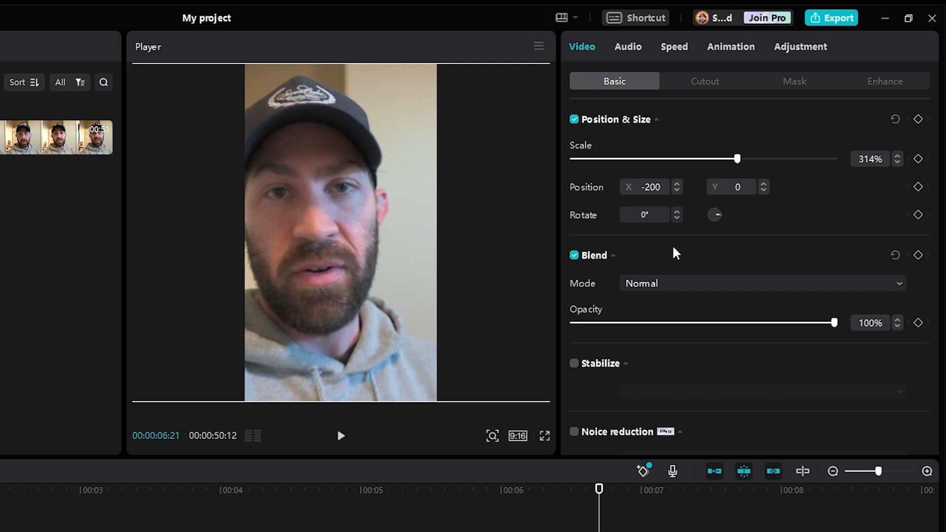
- Try tilting the clip counterclockwise in one-degree steps past -6° and with the rotation dial, and undo the rotation
click(675, 218)
click(675, 219)
click(675, 219)
click(675, 219)
click(675, 219)
click(675, 219)
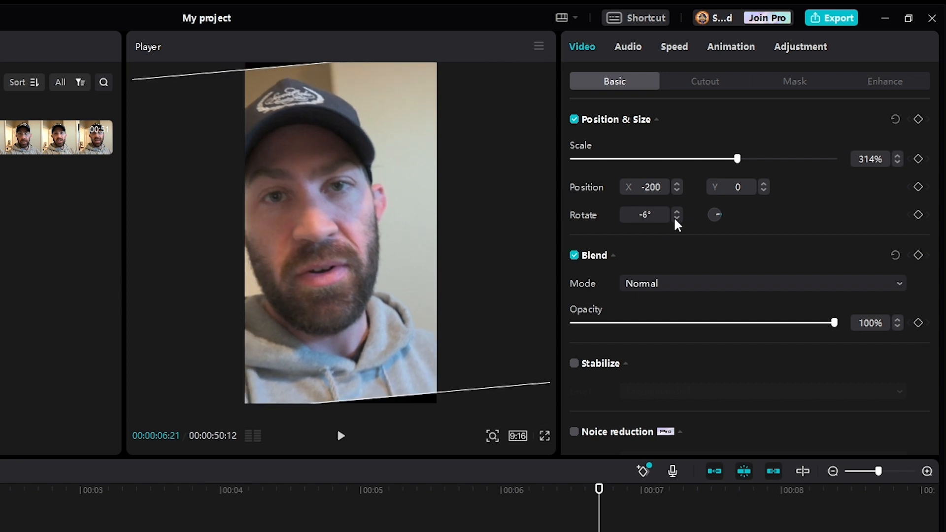
click(675, 218)
click(675, 219)
click(677, 218)
click(677, 219)
click(677, 218)
drag(716, 215, 725, 215)
key(ctrl+z)
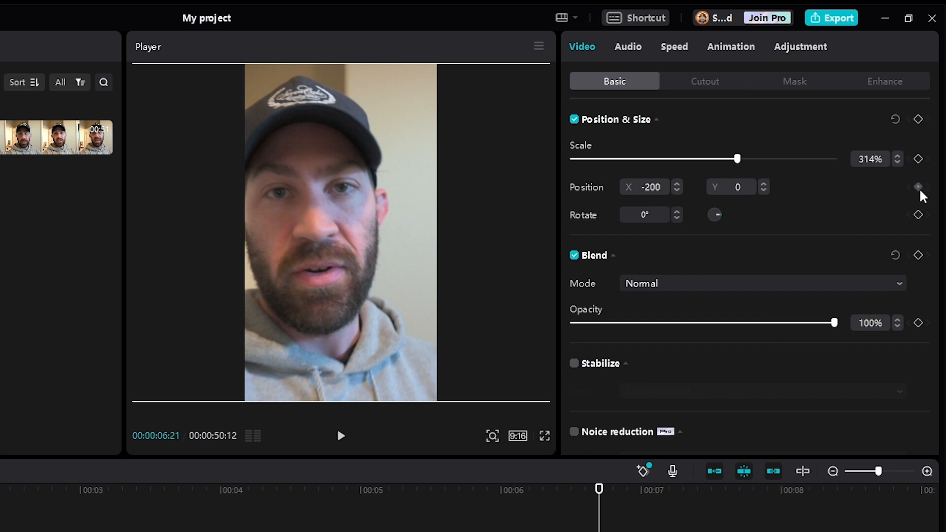
- Reposition the clip in the preview to X 69 and set its blend mode to Hard light
drag(338, 241, 354, 242)
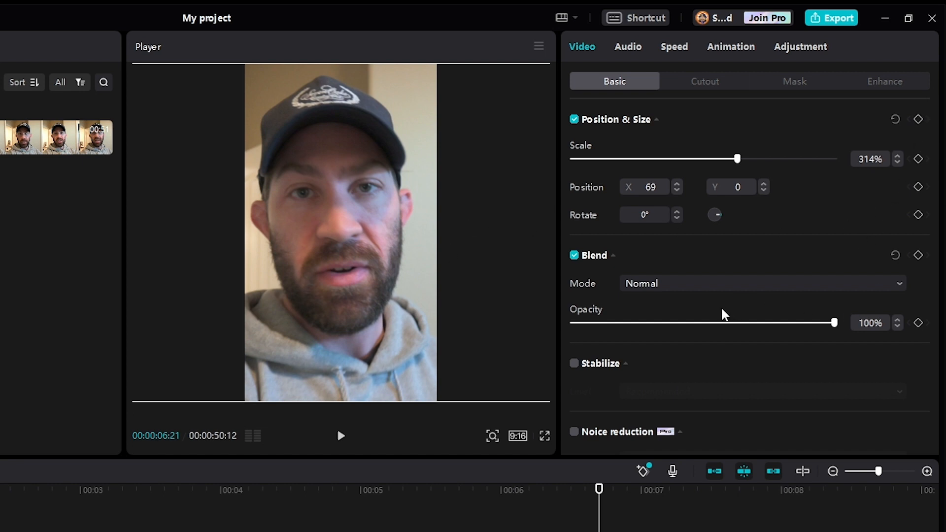
scroll(720, 306, down, 2)
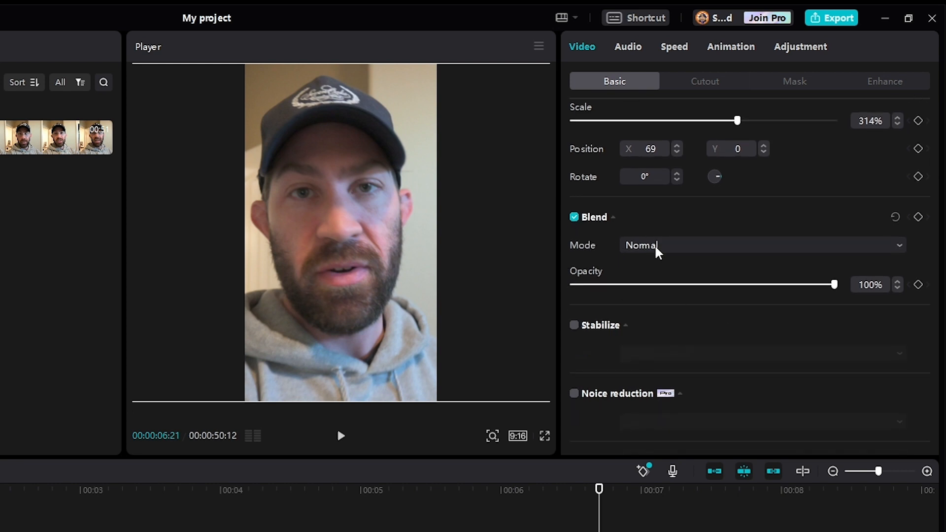
click(656, 245)
click(673, 382)
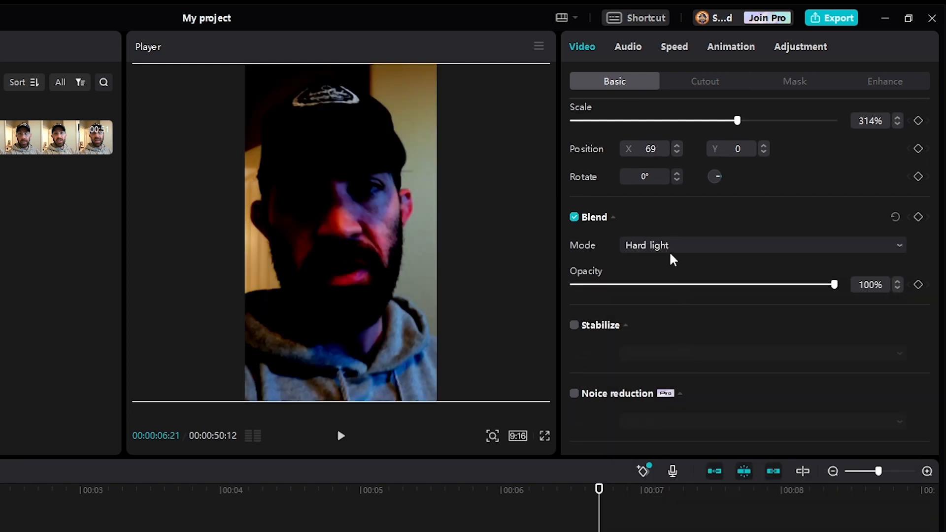
- Try the Brighten and Multiply blend modes on the clip, and set its blend mode to Normal
click(671, 242)
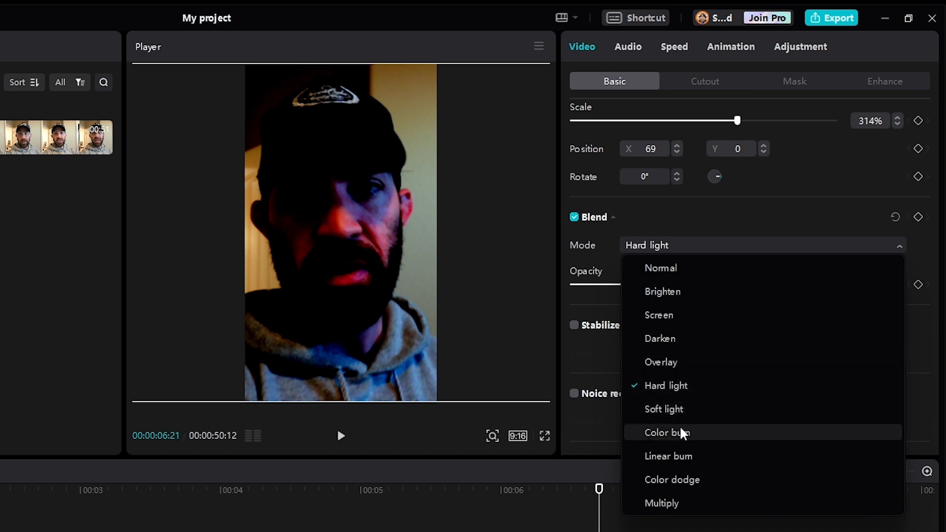
click(675, 292)
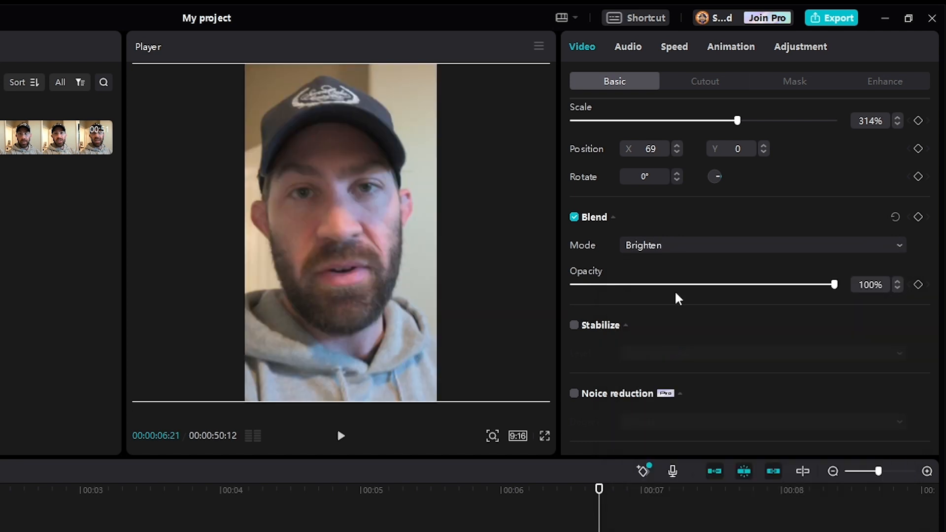
click(681, 246)
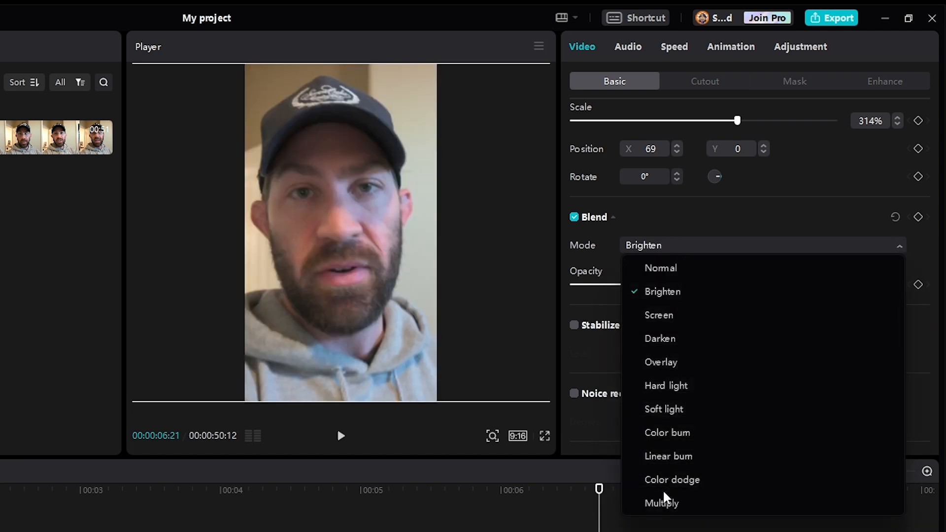
click(666, 500)
click(661, 247)
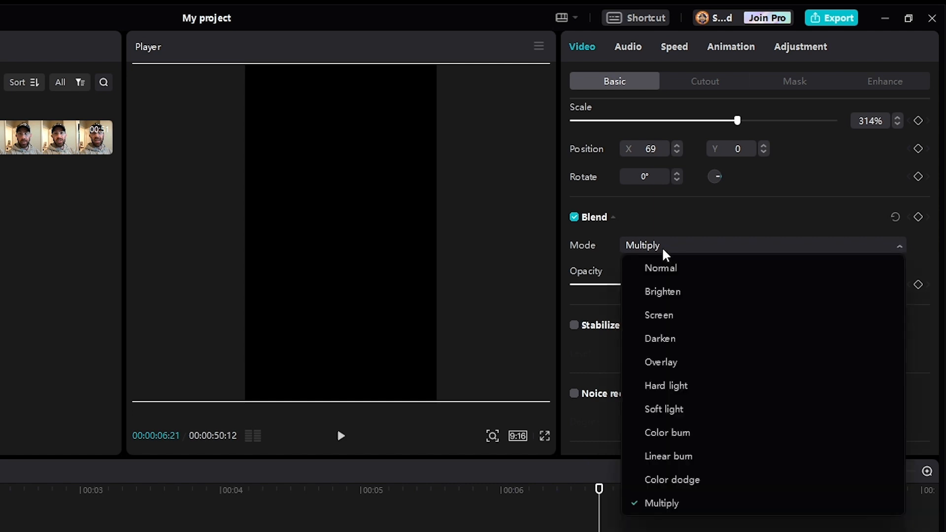
click(663, 269)
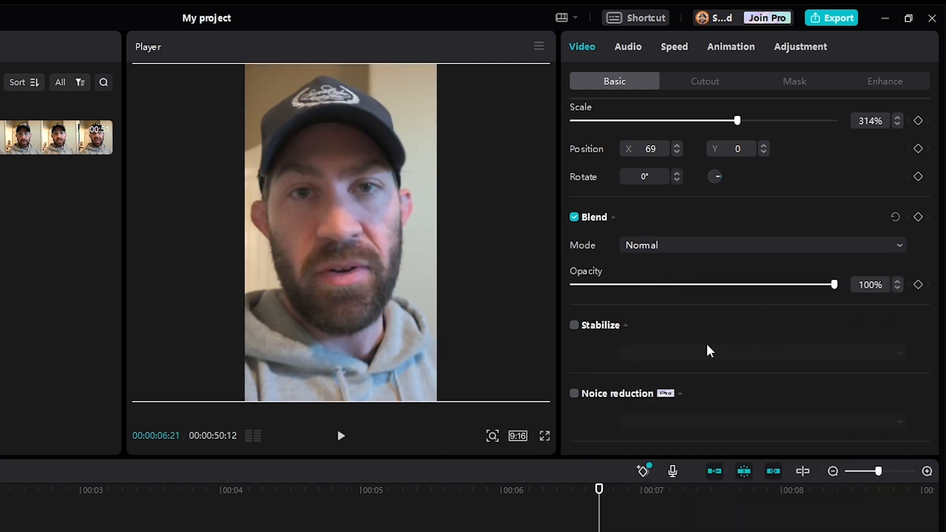
- Try stabilizing the clip at the Recommended level, and turn stabilization off again
scroll(580, 328, down, 2)
click(574, 272)
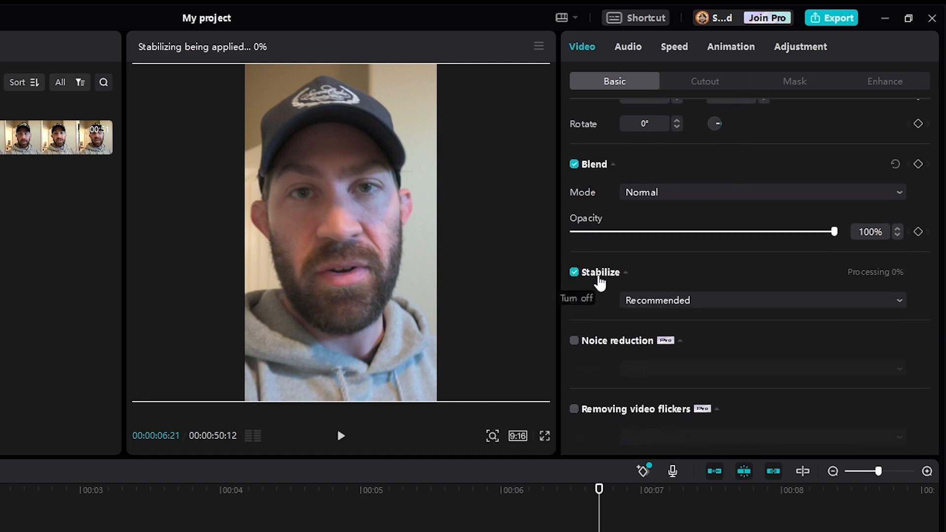
click(667, 299)
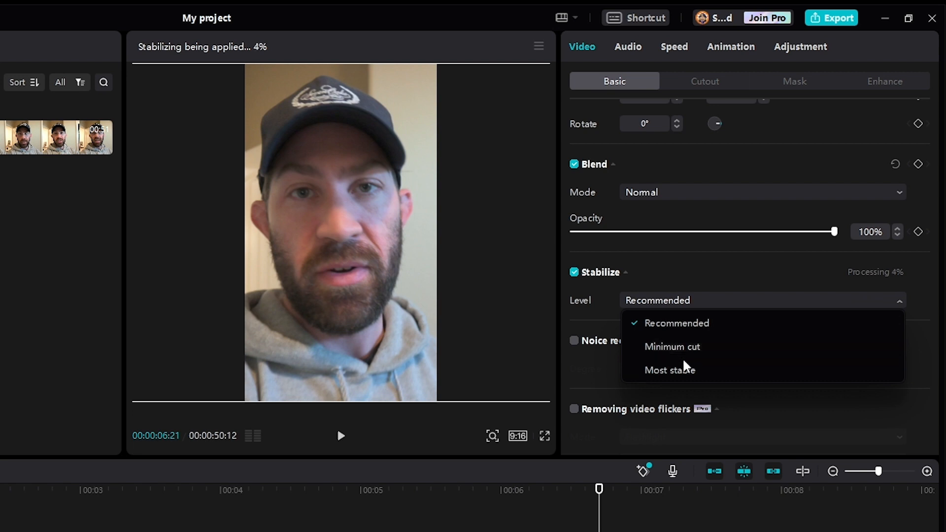
click(675, 328)
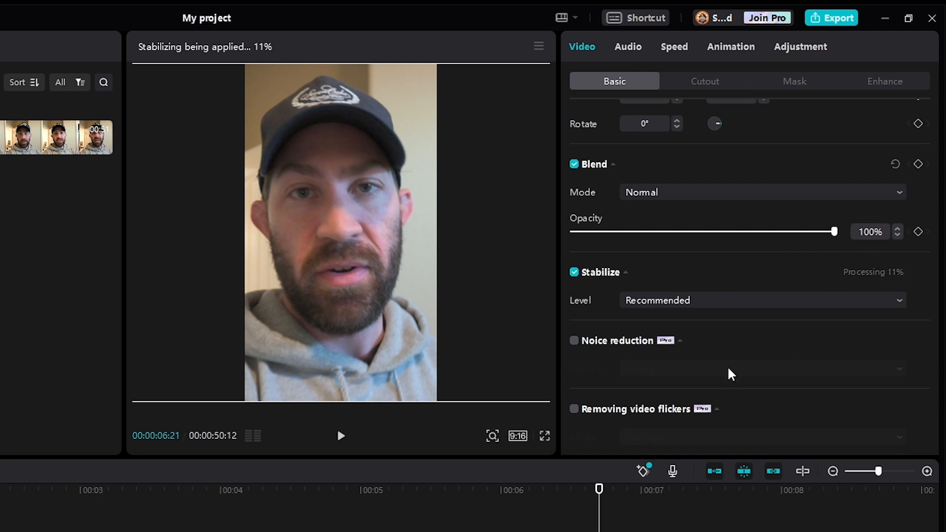
click(574, 273)
- Review the clip's noise reduction, flicker removal and canvas options, and reduce its scale to 187% to expose the blurred canvas
scroll(579, 280, down, 2)
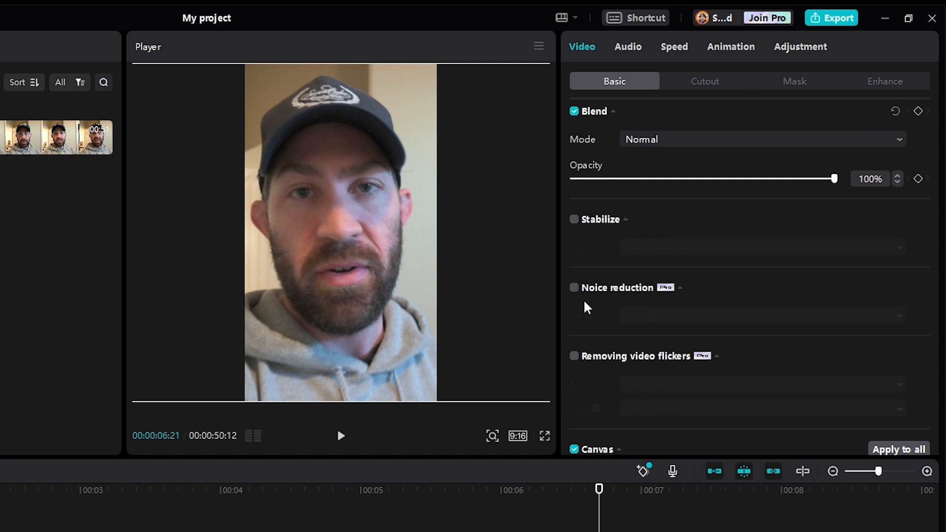
scroll(609, 310, down, 2)
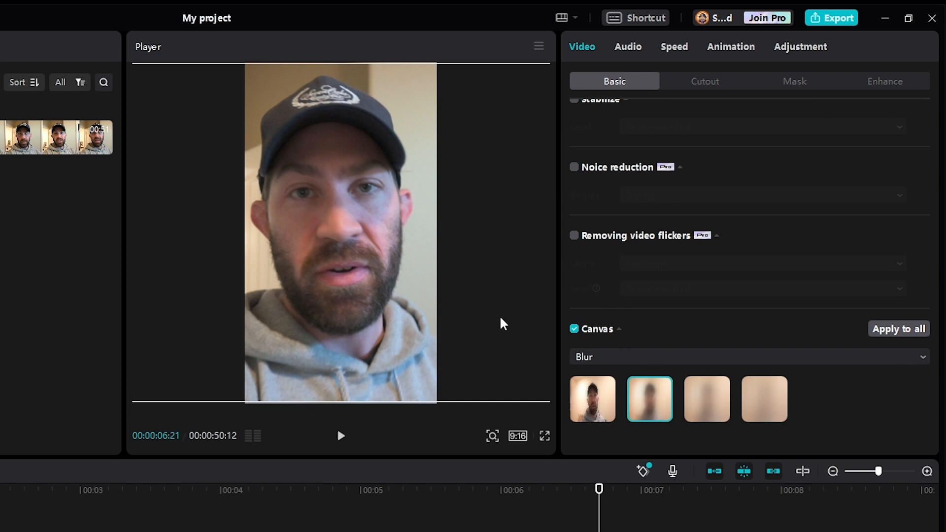
scroll(627, 141, up, 5)
drag(744, 158, 671, 166)
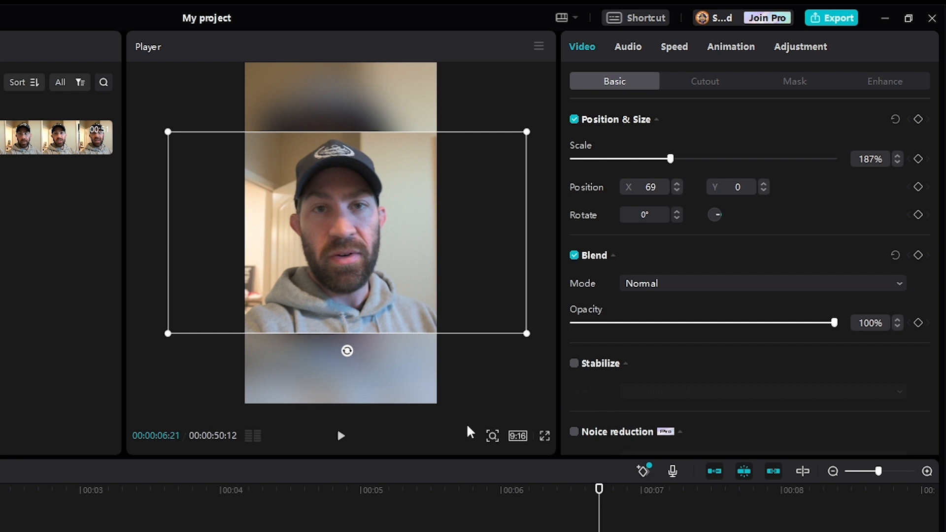
- Deselect the clip and play a short stretch to preview the blurred canvas behind it
click(479, 398)
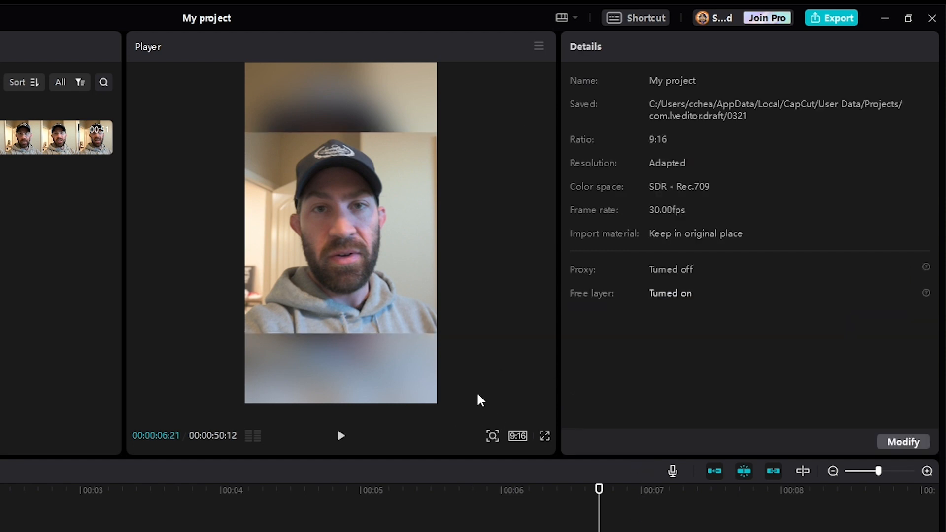
click(565, 488)
key(space)
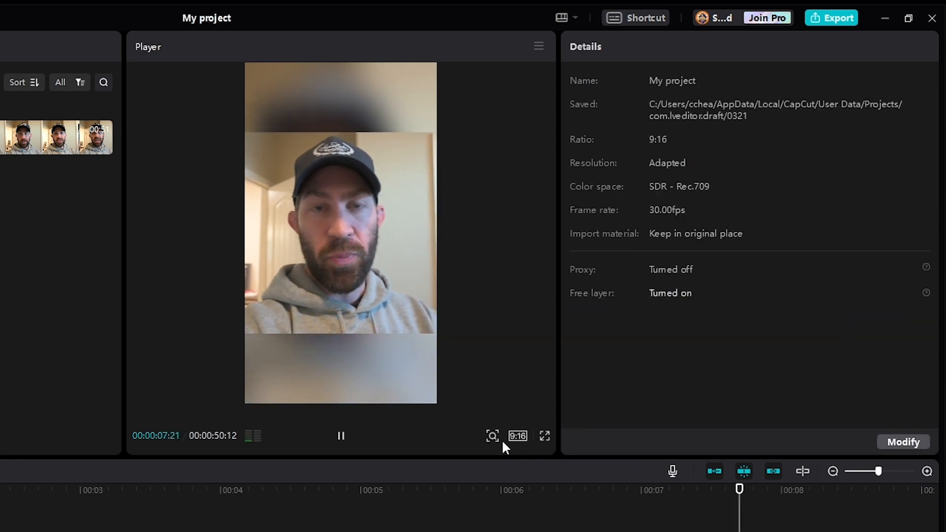
key(space)
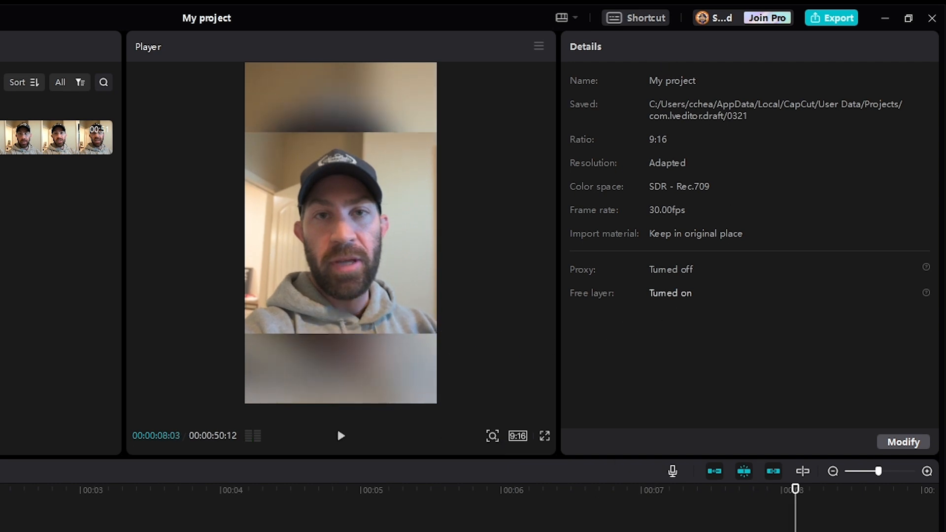
- Select the clip and try enabling Chroma key in its cutout options, and turn it off again
click(618, 485)
scroll(741, 341, down, 10)
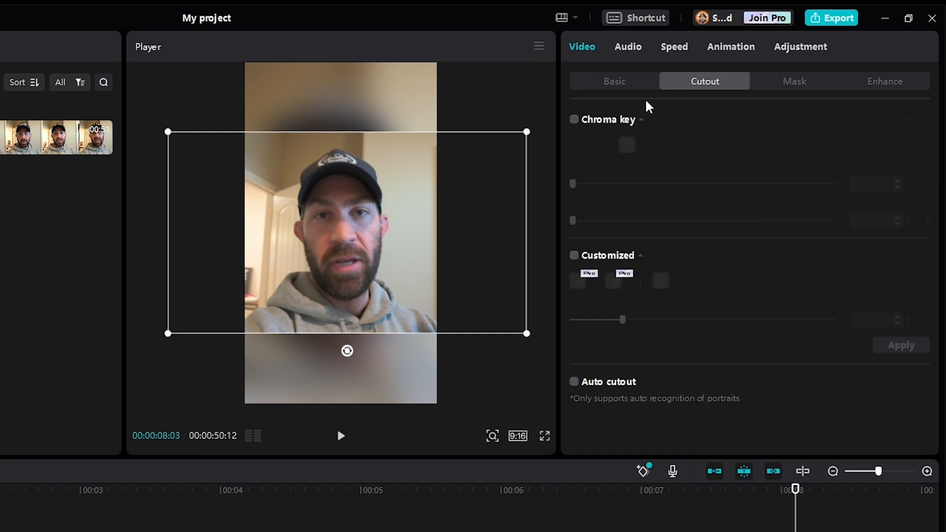
click(574, 120)
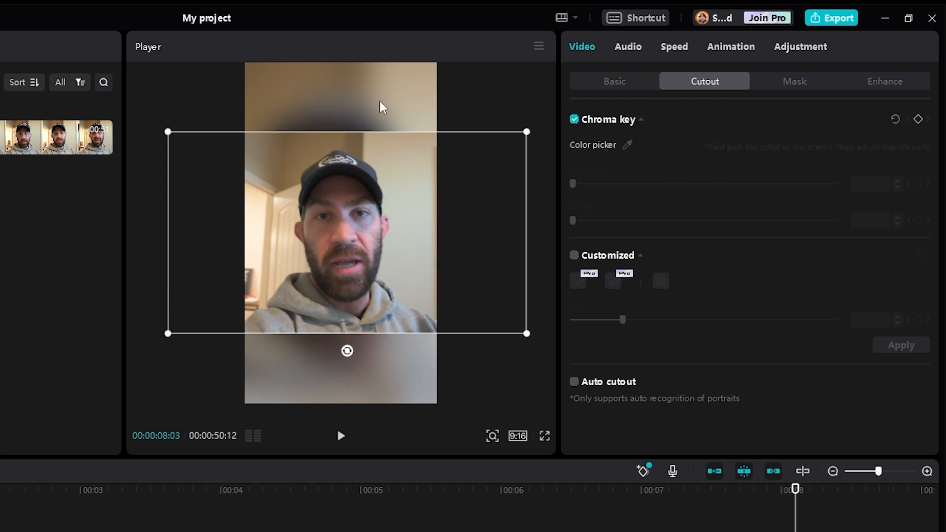
click(574, 120)
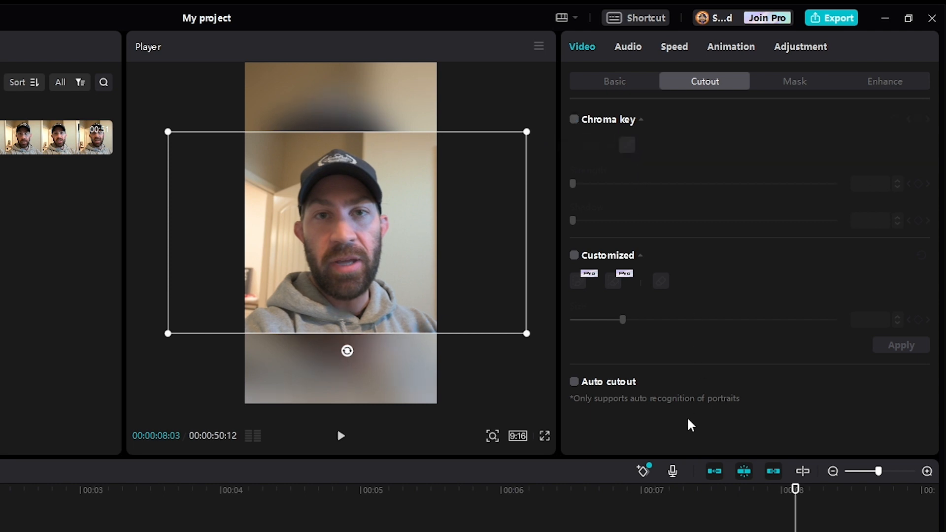
- Apply Auto cutout to the clip and disable its blurred canvas, checking the cutout during playback
click(574, 384)
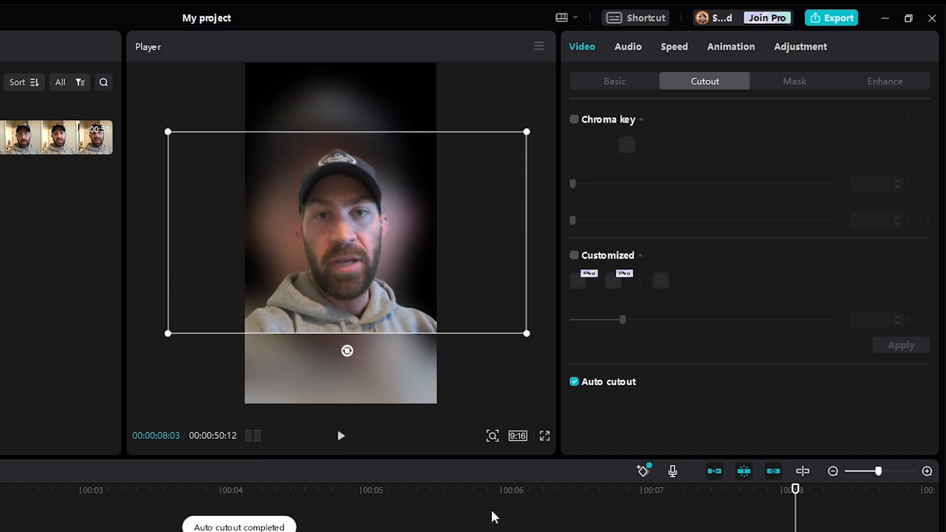
click(616, 81)
scroll(690, 372, down, 5)
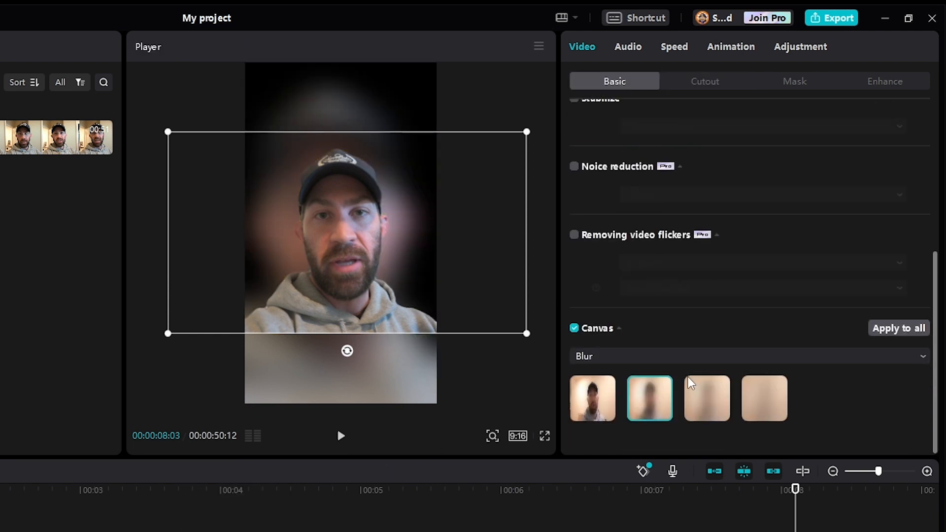
click(573, 329)
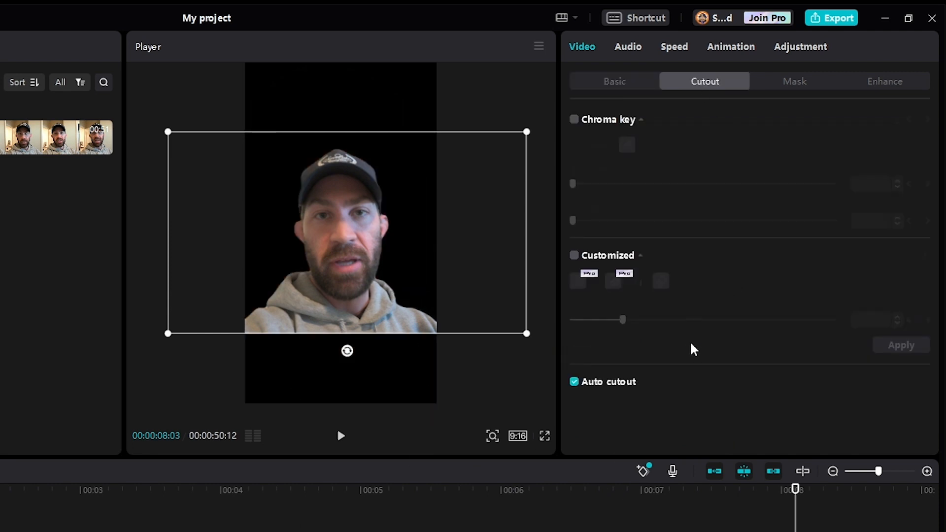
key(space)
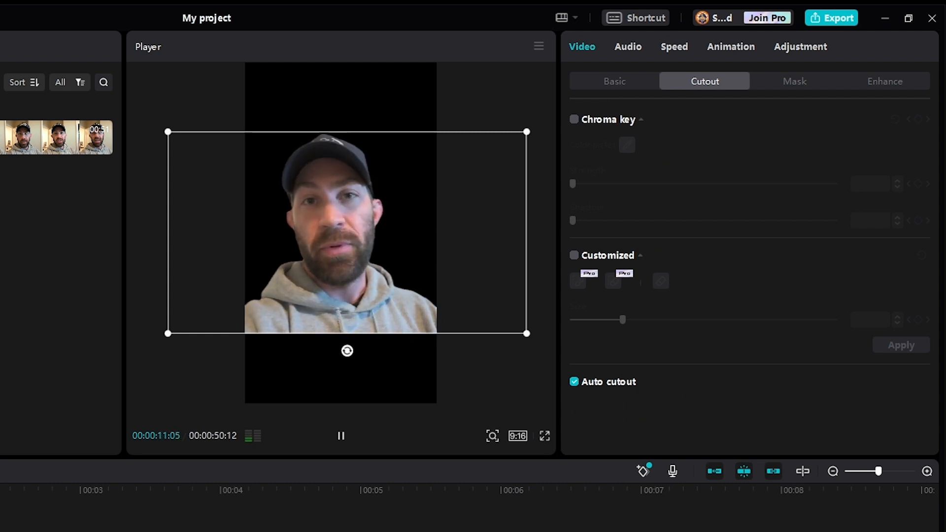
key(space)
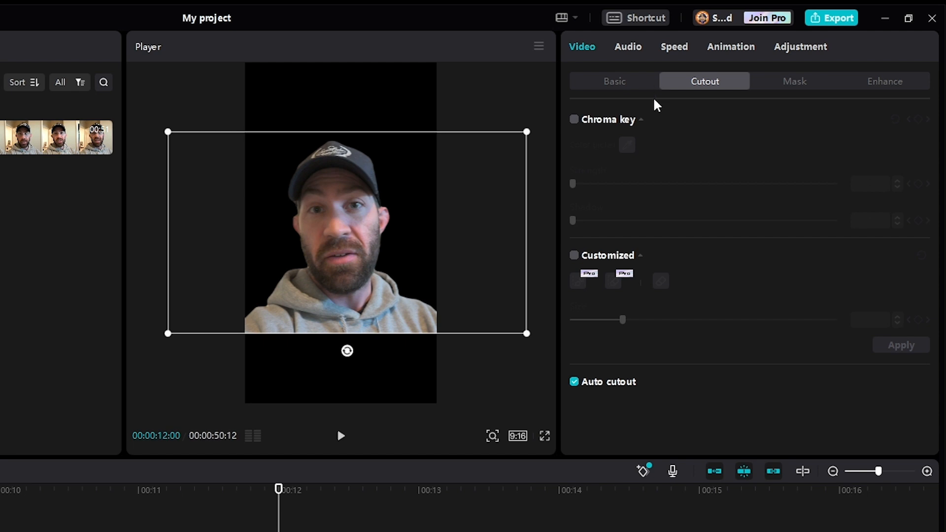
- Try a circle mask about 1579 by 1772 in size at X -69, Y 134 around the head, and remove it
click(791, 82)
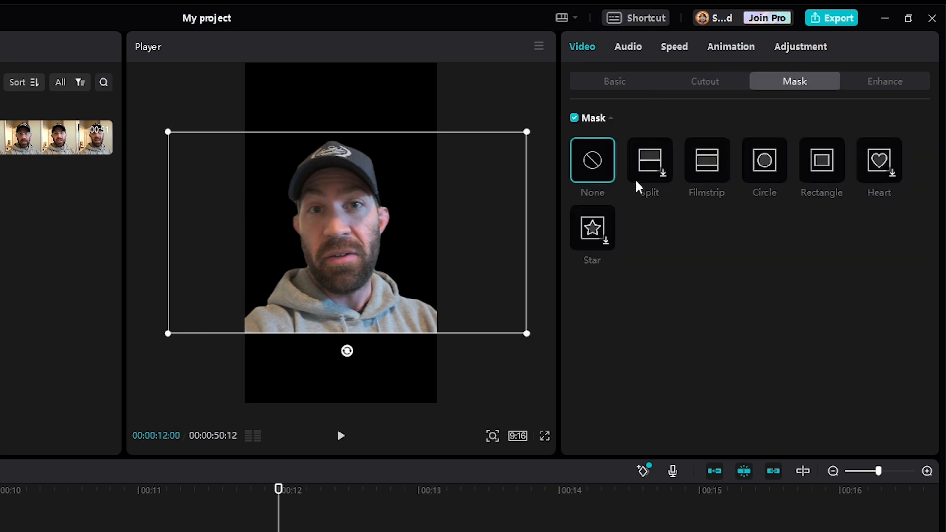
click(767, 165)
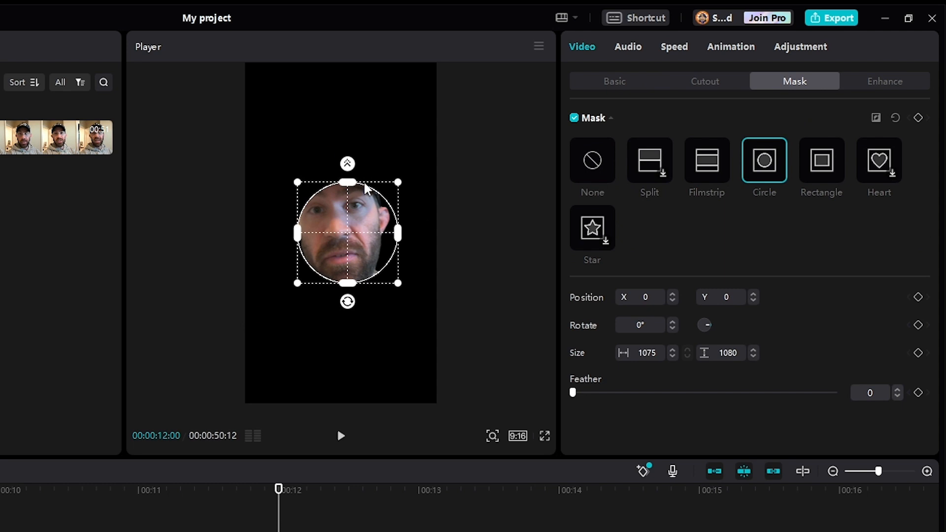
drag(348, 179, 349, 148)
drag(298, 232, 273, 231)
drag(350, 232, 342, 223)
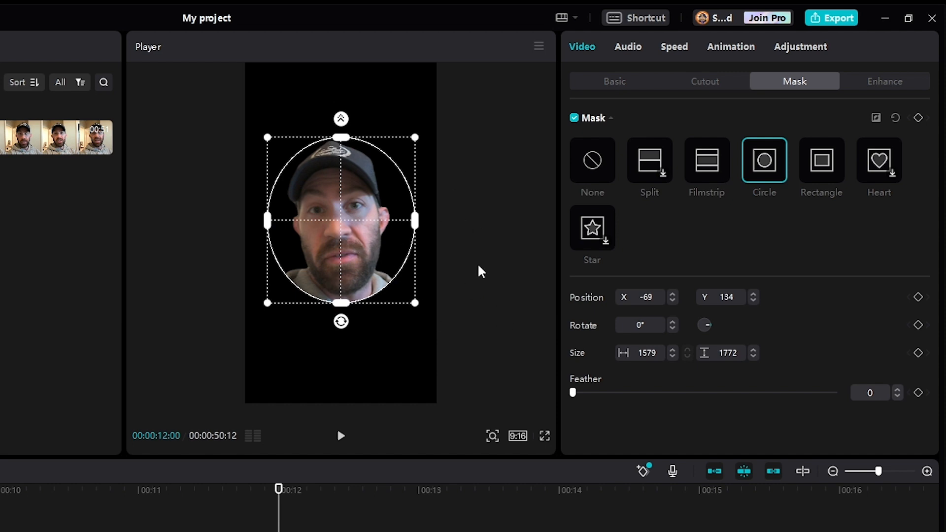
click(604, 167)
- Enable face enhancement in single mode with Smooth 15 and Brighten 20, and raise White teeth to nearly its maximum
click(869, 82)
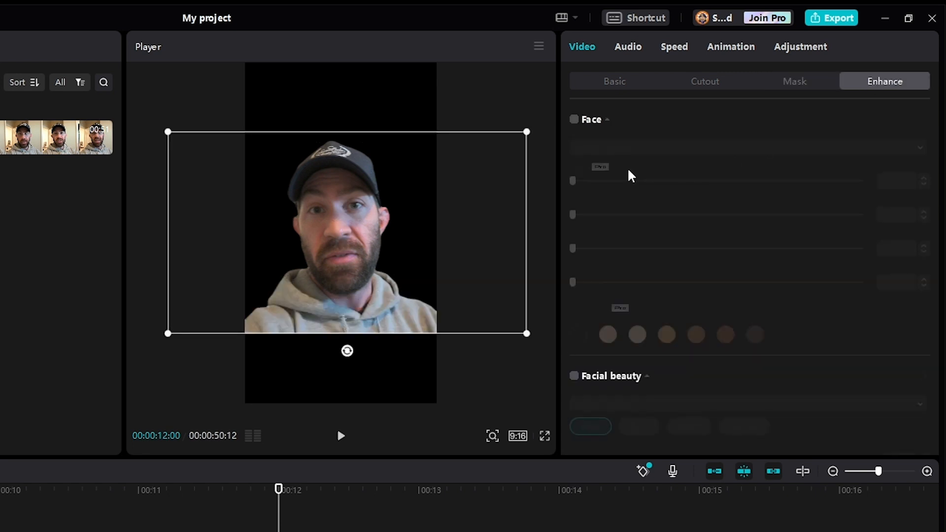
click(574, 120)
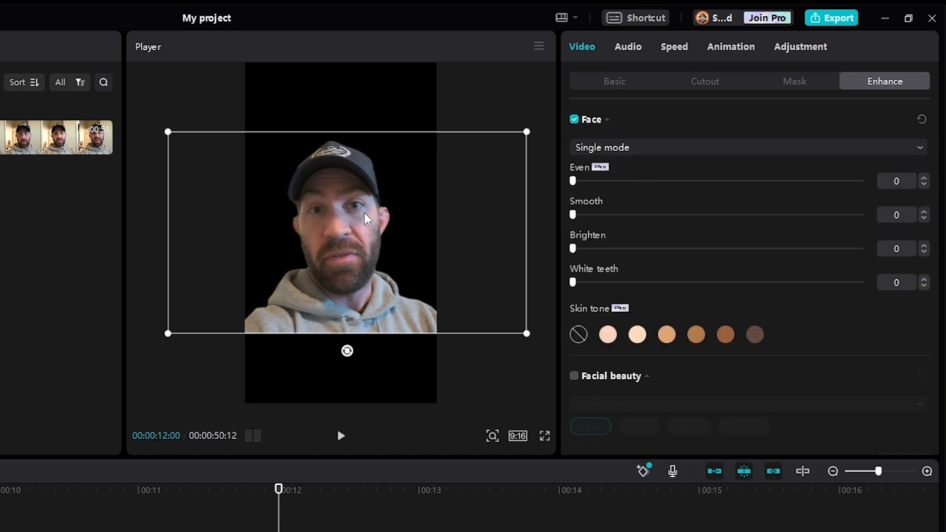
drag(572, 215, 616, 217)
drag(574, 251, 630, 256)
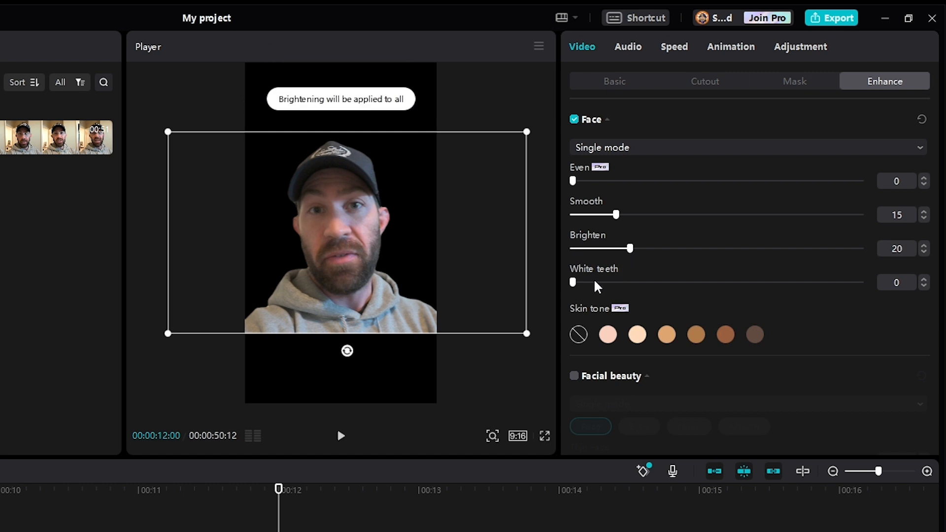
drag(574, 282, 853, 281)
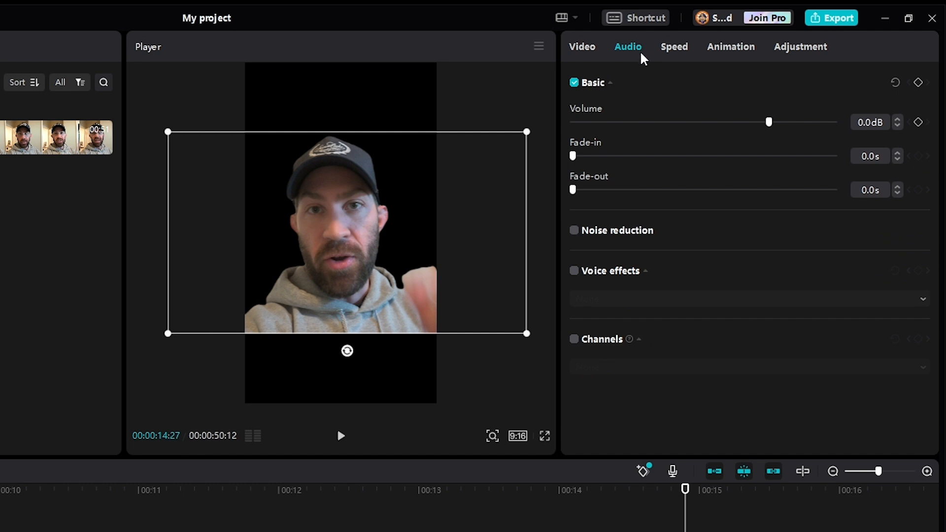
- Raise the clip's audio volume to 10.3 dB and set its fade-in to 3.5 s
drag(769, 122, 802, 122)
drag(575, 156, 665, 156)
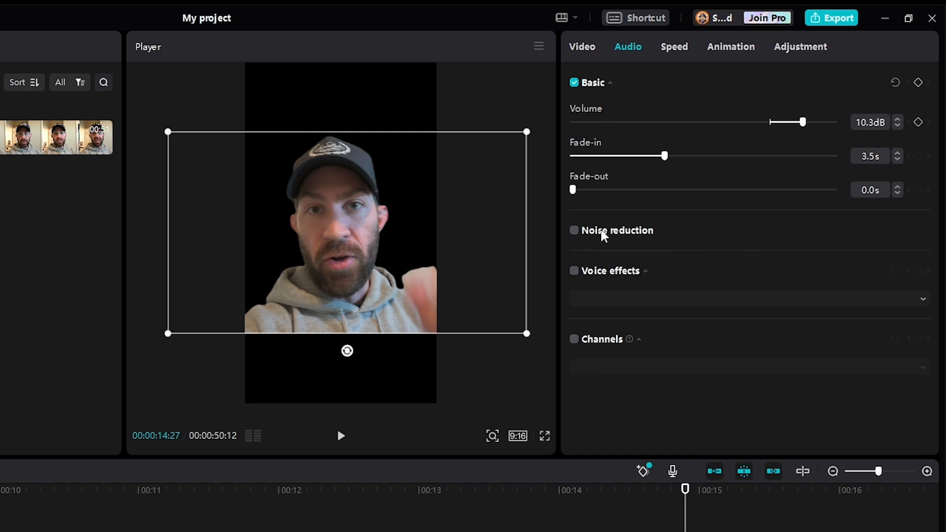
- Turn on noise reduction for the clip's audio and play a short stretch to hear it
click(574, 231)
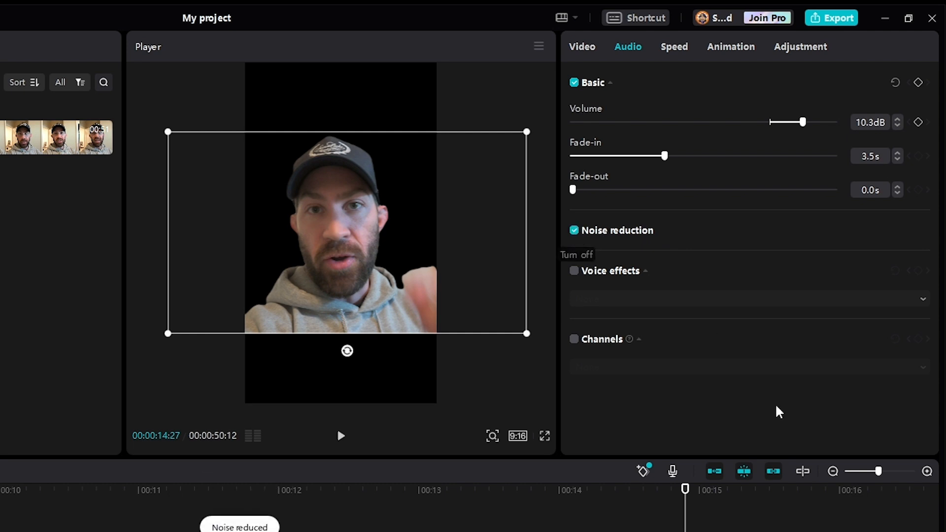
key(space)
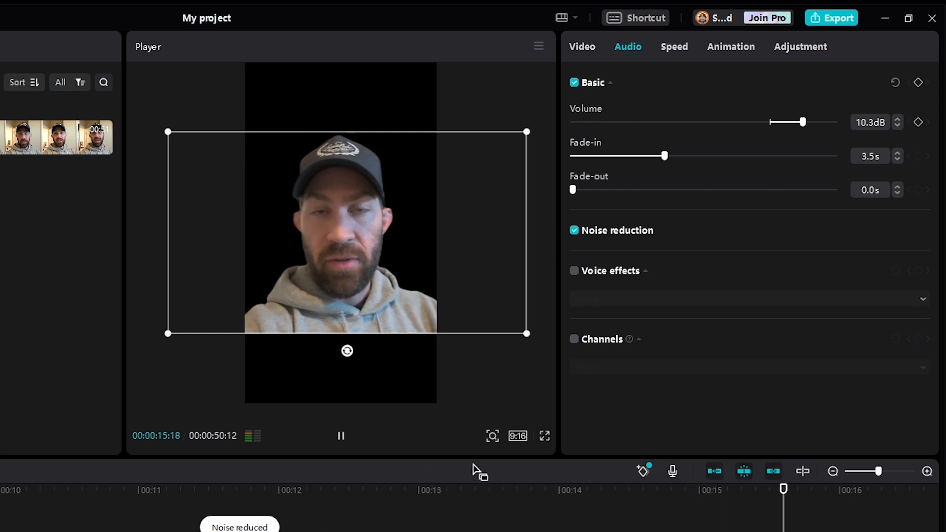
key(space)
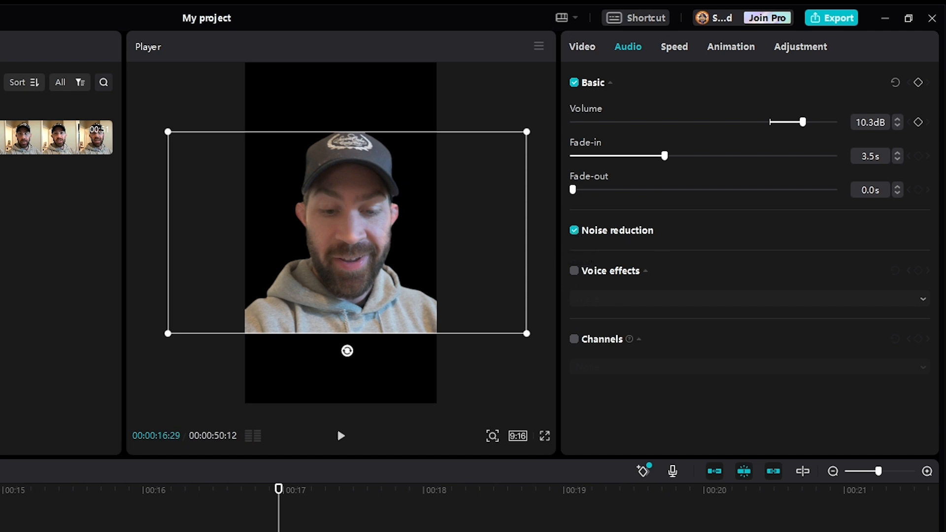
- Turn on voice effects for the clip, apply the Deep voice with Timbre 41, and play a short stretch
drag(132, 492, 0, 493)
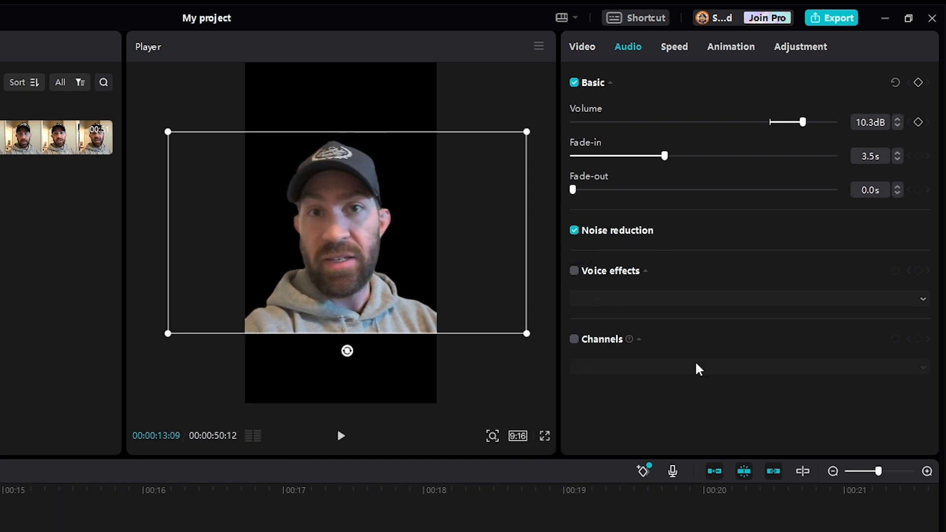
click(574, 271)
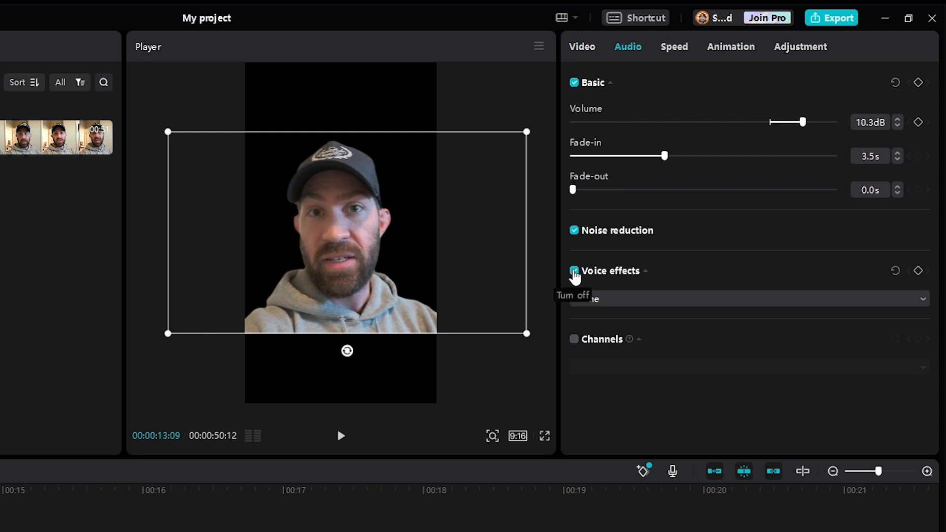
click(625, 299)
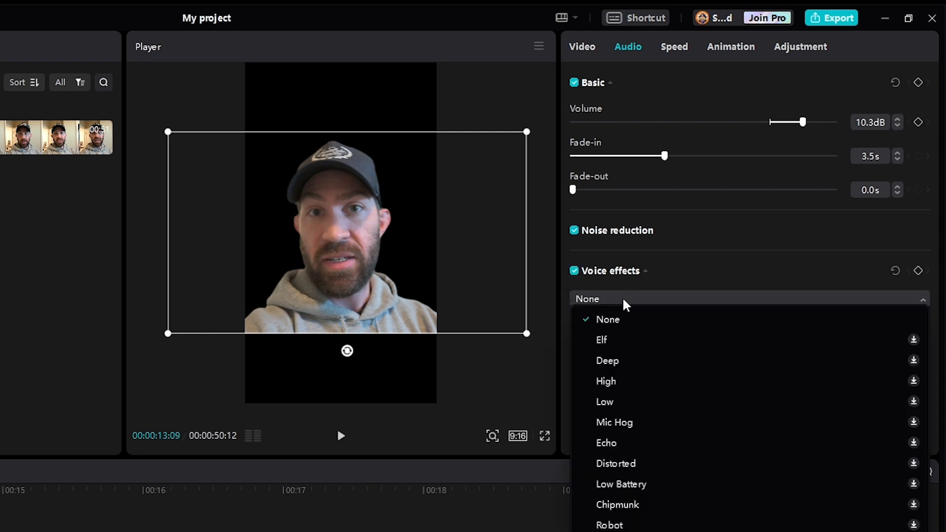
click(635, 360)
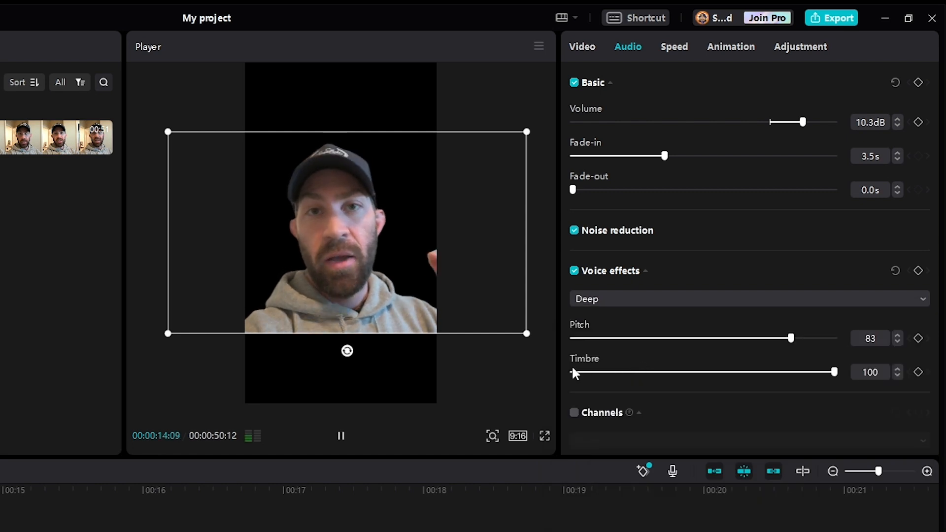
drag(729, 372, 681, 374)
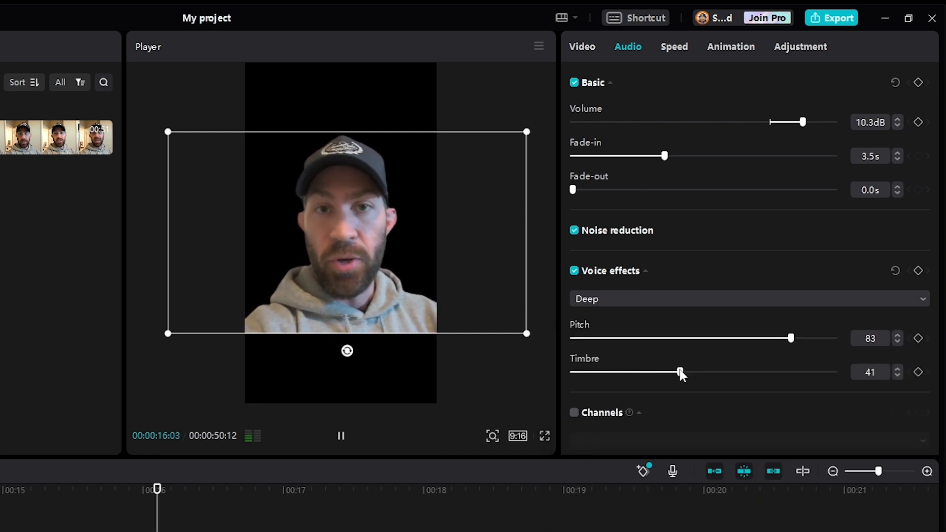
key(space)
- Change the voice effect to Echo, play a short stretch, and look over the other available voices
click(643, 300)
click(611, 443)
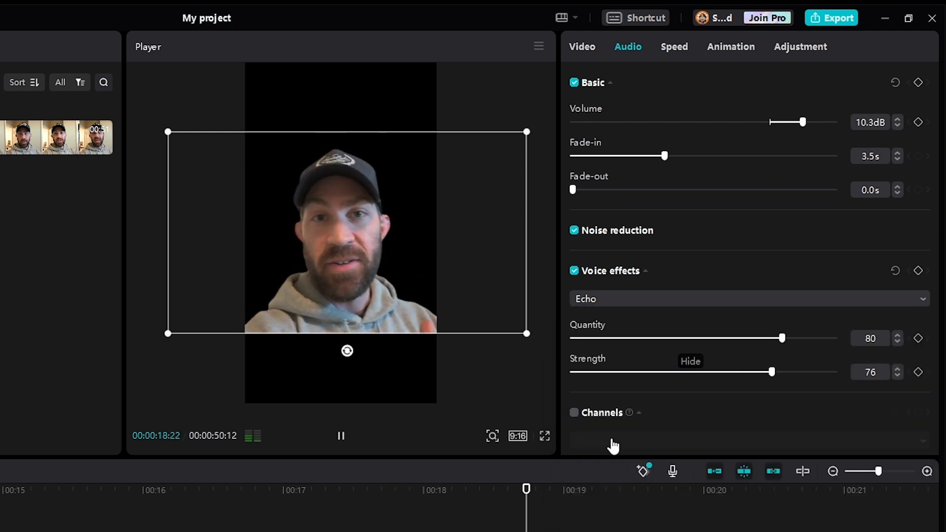
key(space)
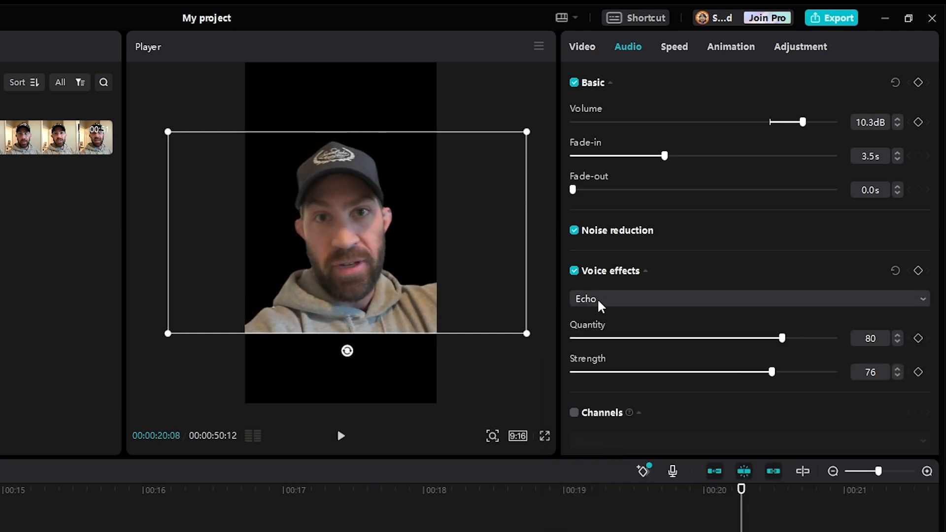
click(598, 297)
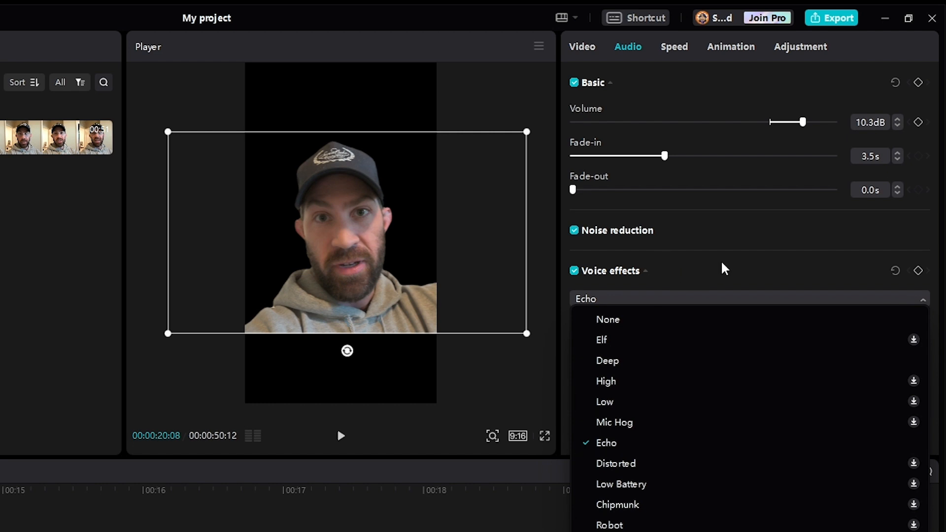
click(754, 240)
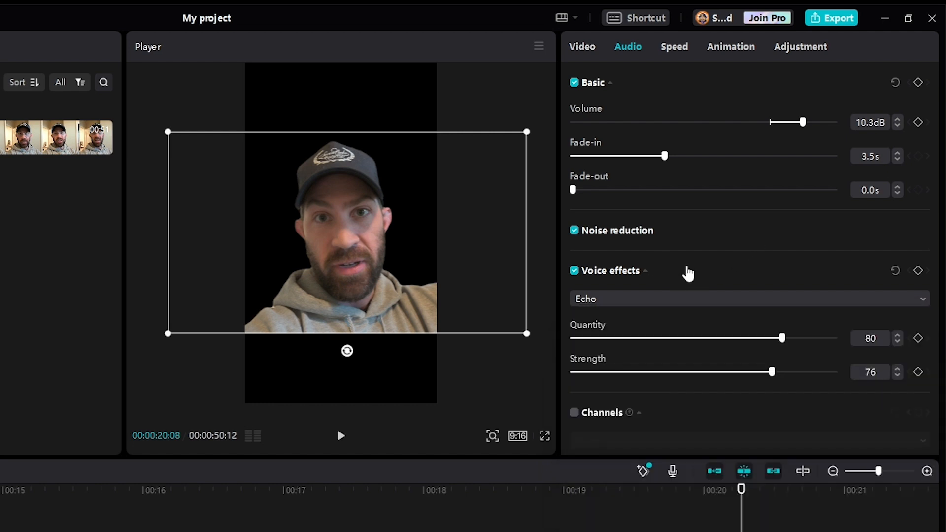
- Try the Channels setting by turning it on, viewing its fill options, and turning it off
scroll(681, 398, down, 1)
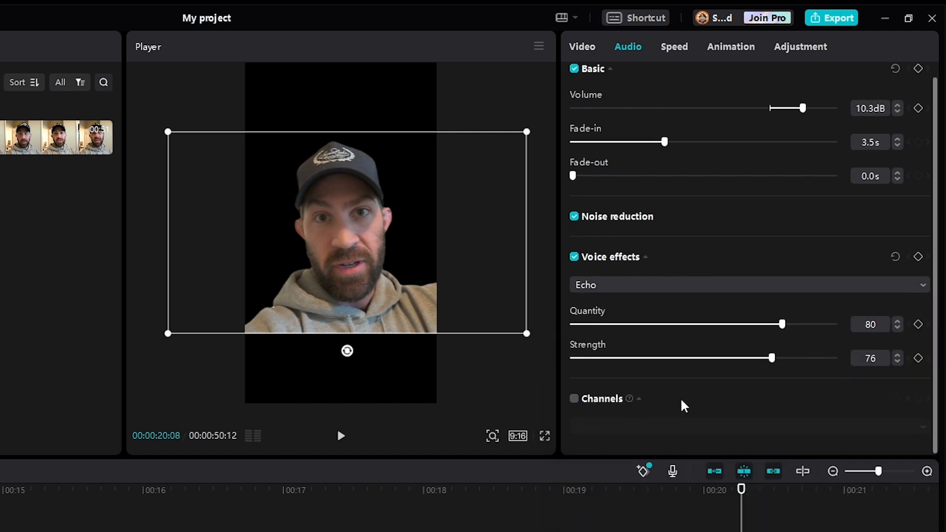
click(586, 402)
click(574, 412)
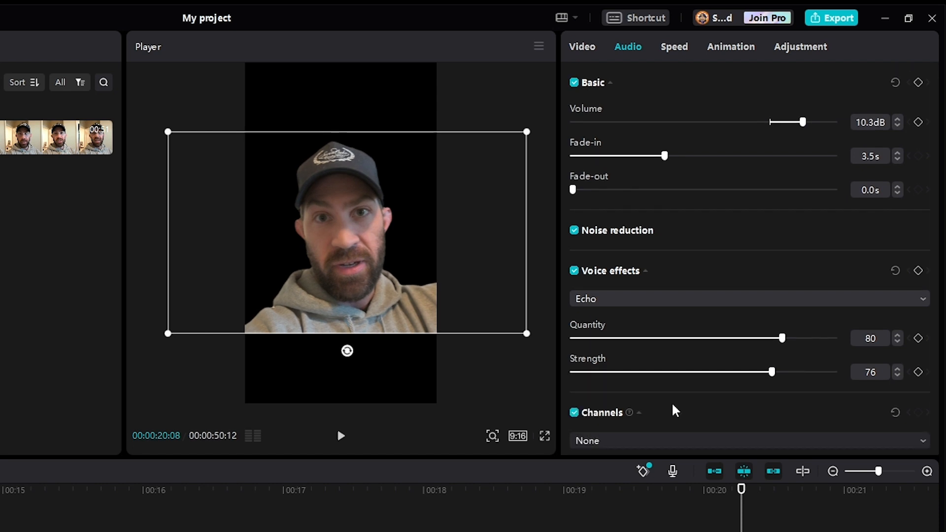
scroll(656, 409, down, 1)
click(630, 427)
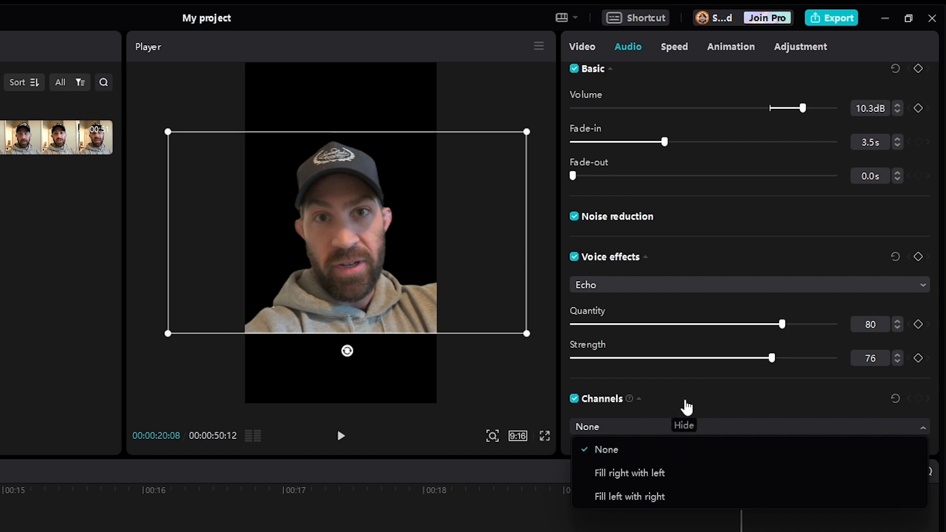
click(761, 389)
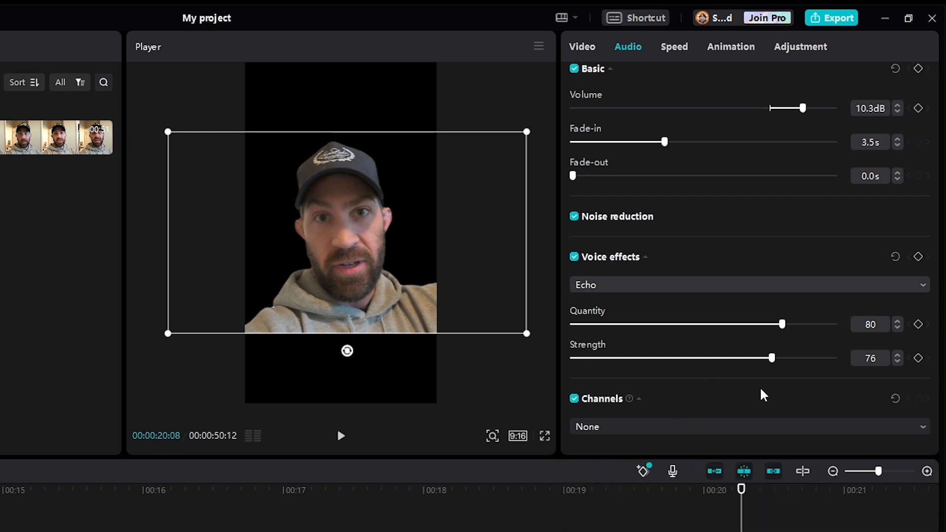
click(574, 400)
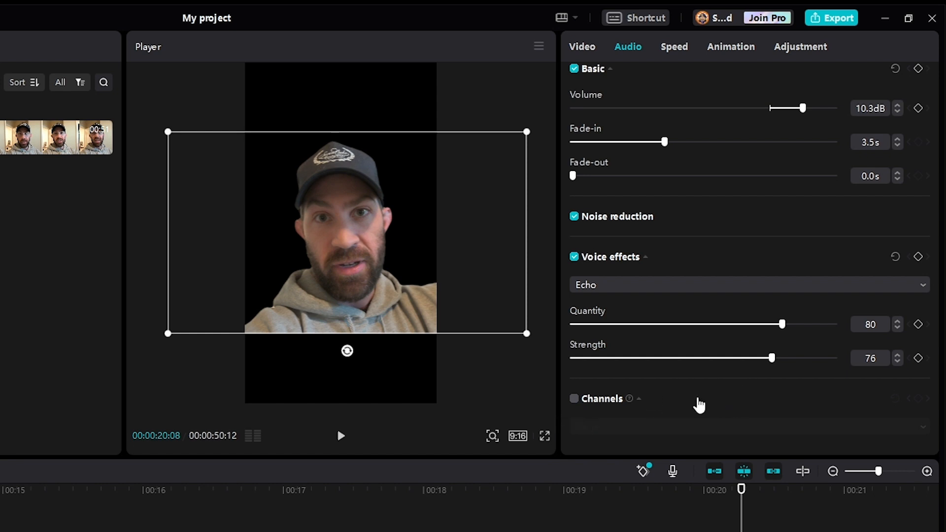
scroll(718, 407, up, 1)
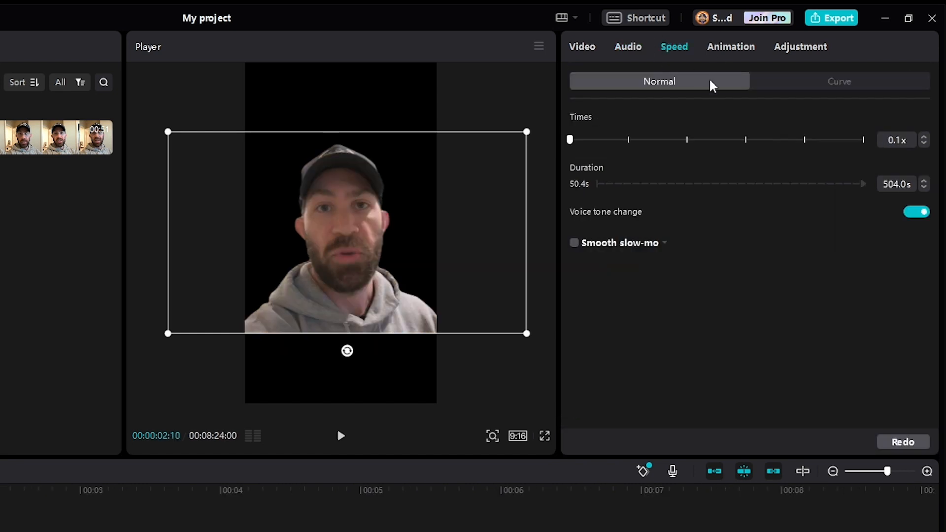
- Raise the clip's normal speed in stages to 10.0x, play a short stretch, and view the speed curve presets
click(630, 140)
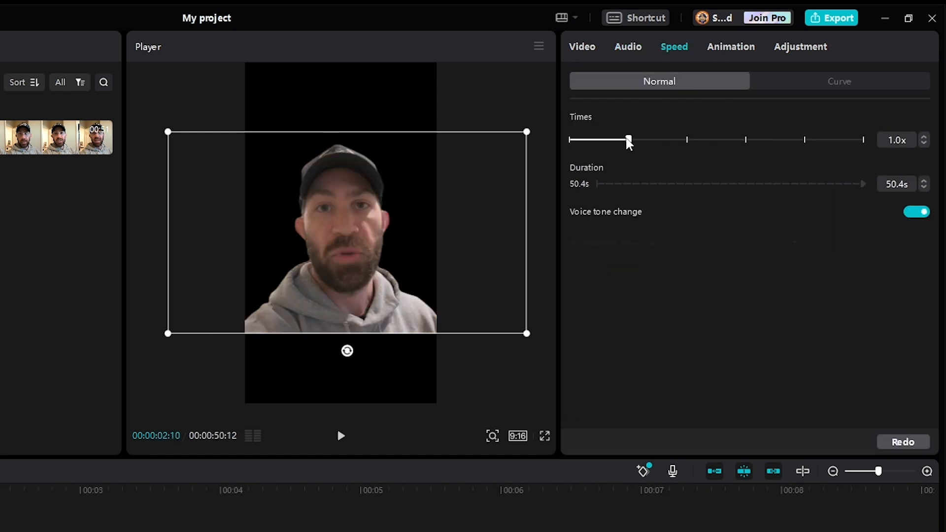
click(687, 140)
click(745, 142)
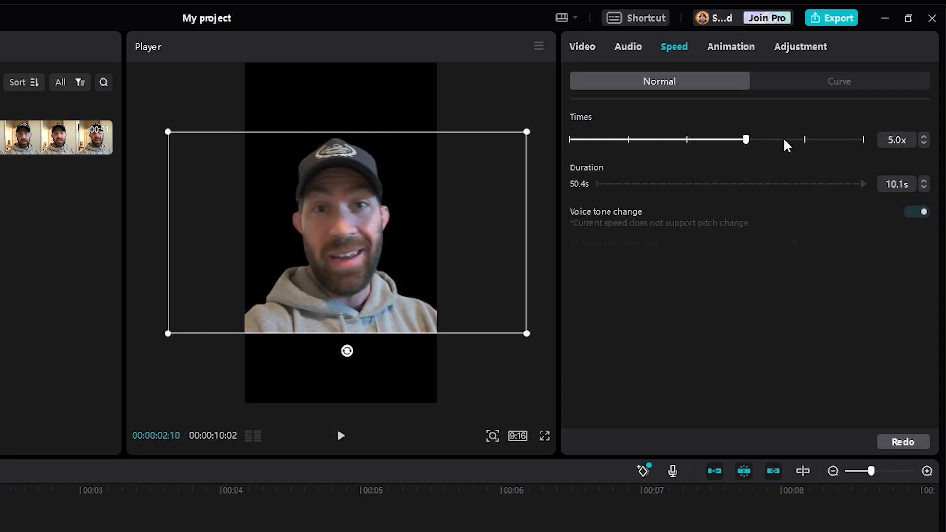
click(804, 143)
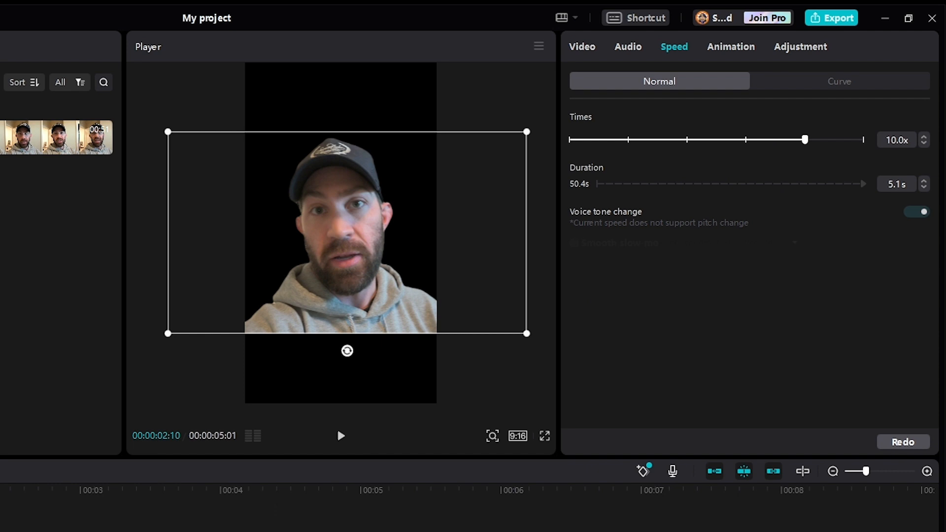
key(space)
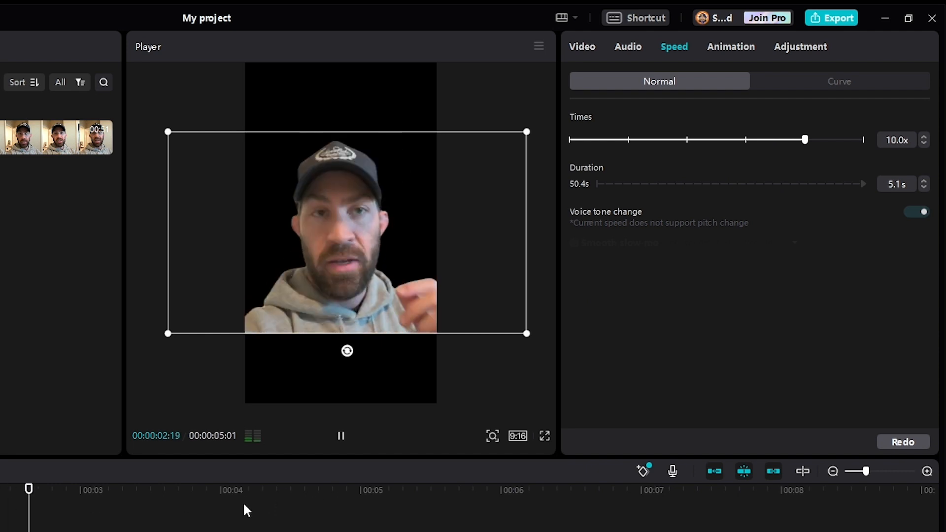
key(space)
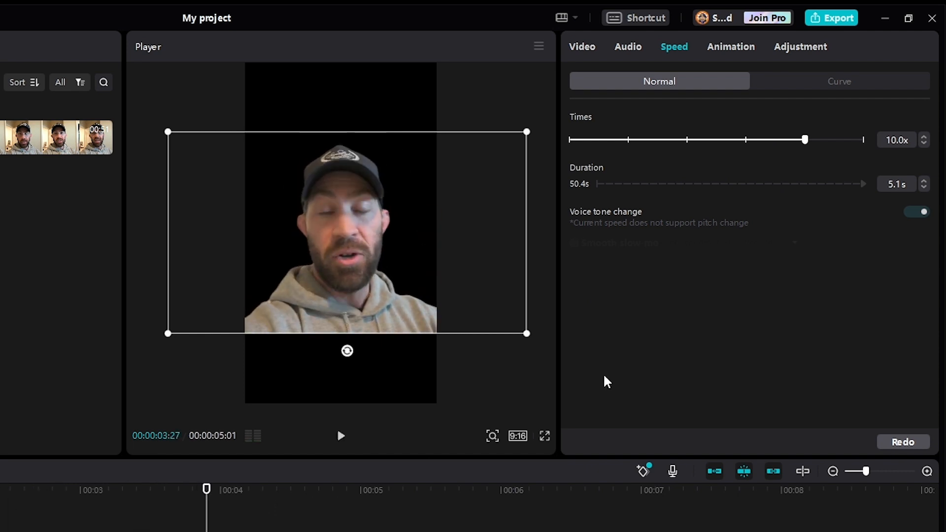
click(839, 81)
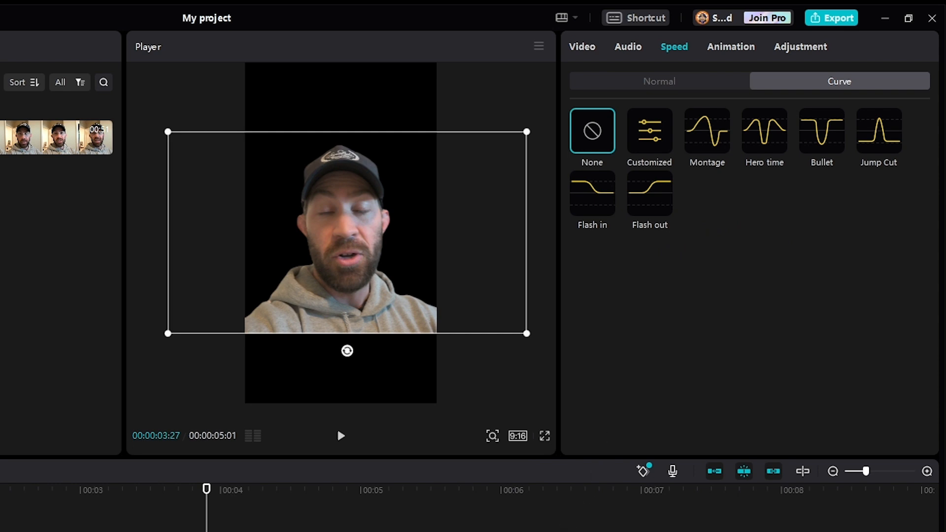
- Try the In animations Jelly II, Shake 1, Shake 2 and a swing on the clip, and apply Zoom Out
click(724, 45)
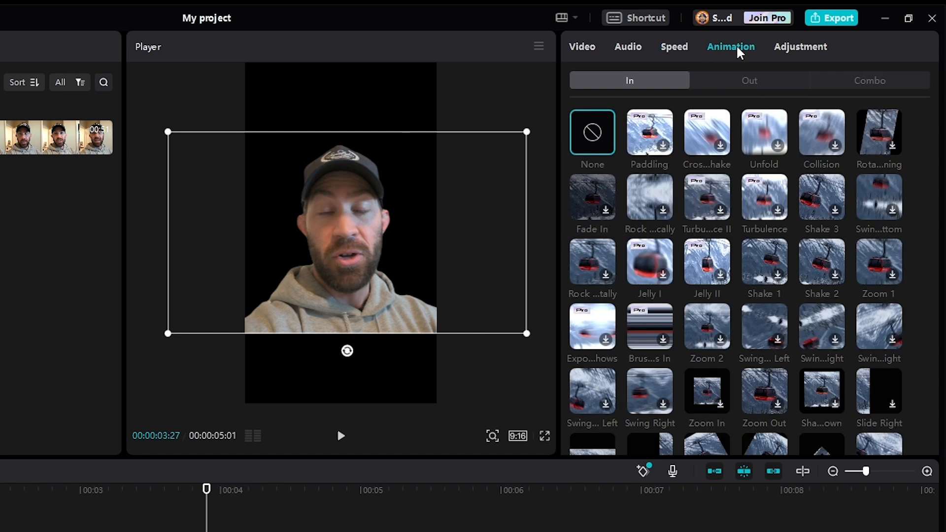
scroll(734, 294, down, 2)
click(708, 207)
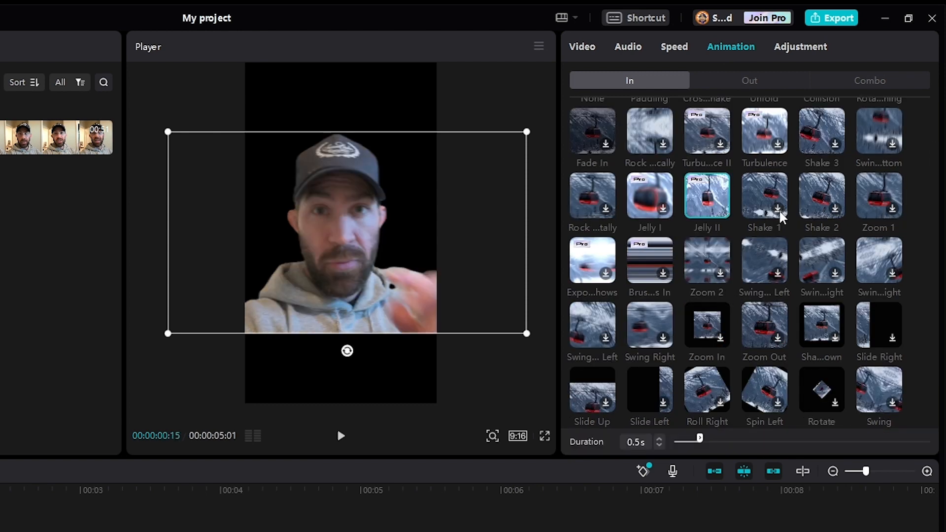
click(773, 197)
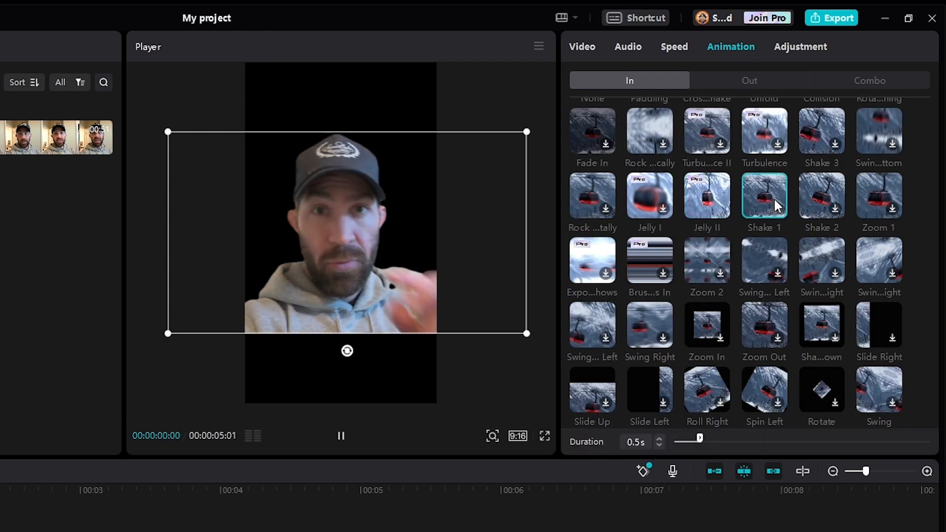
click(808, 198)
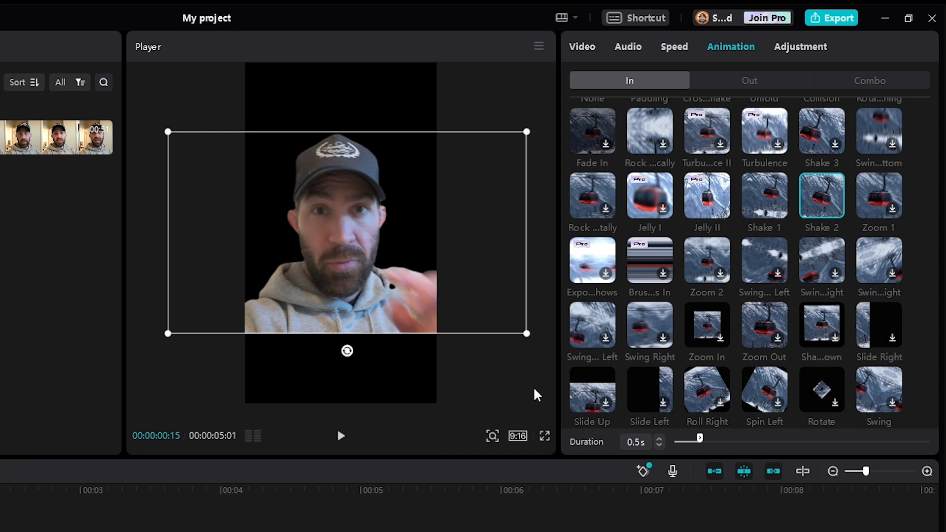
click(767, 256)
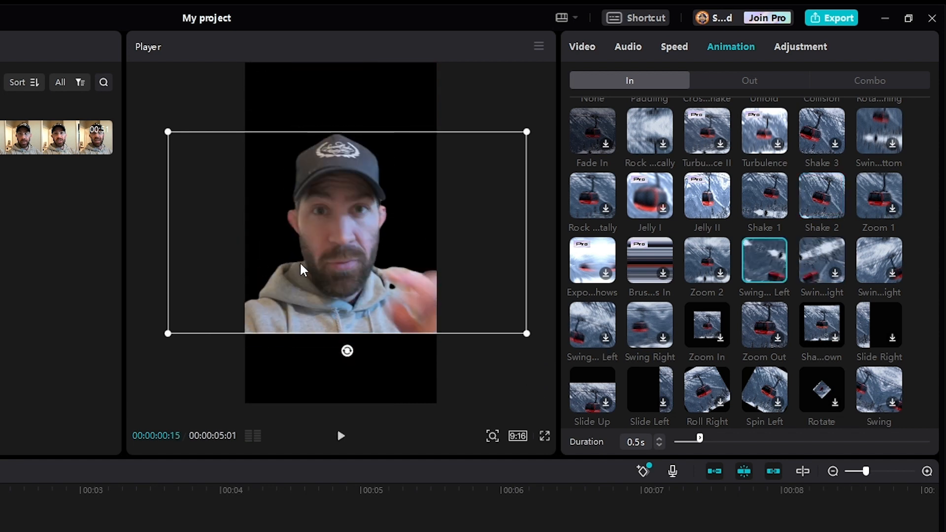
click(766, 313)
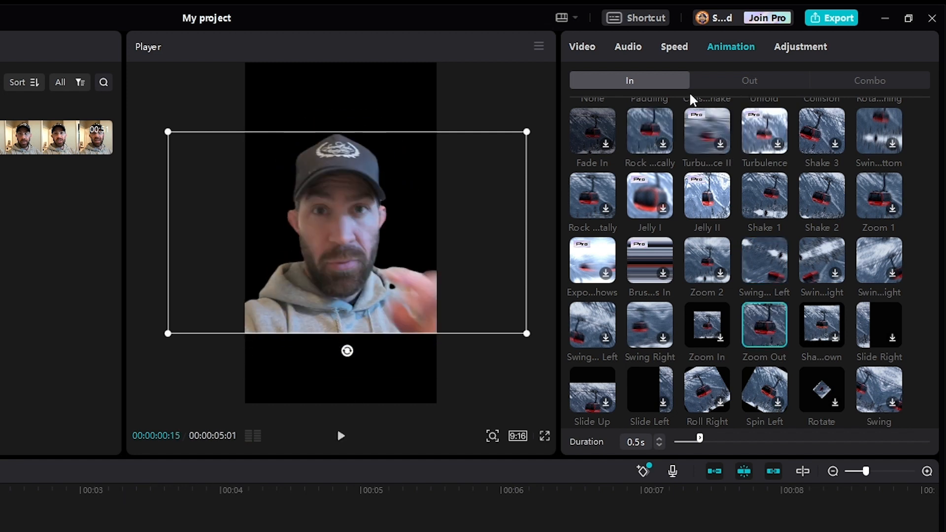
- Look through the available Out and Combo animations for the clip
click(745, 79)
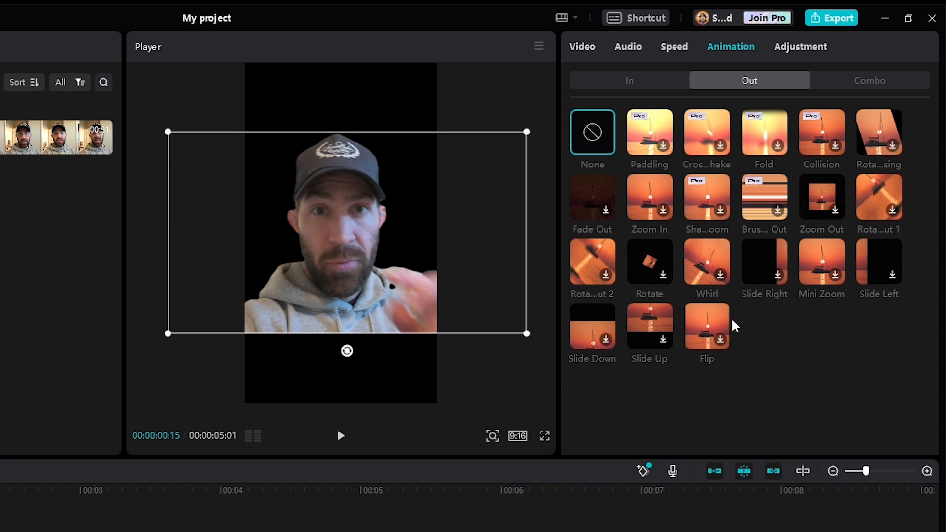
click(633, 81)
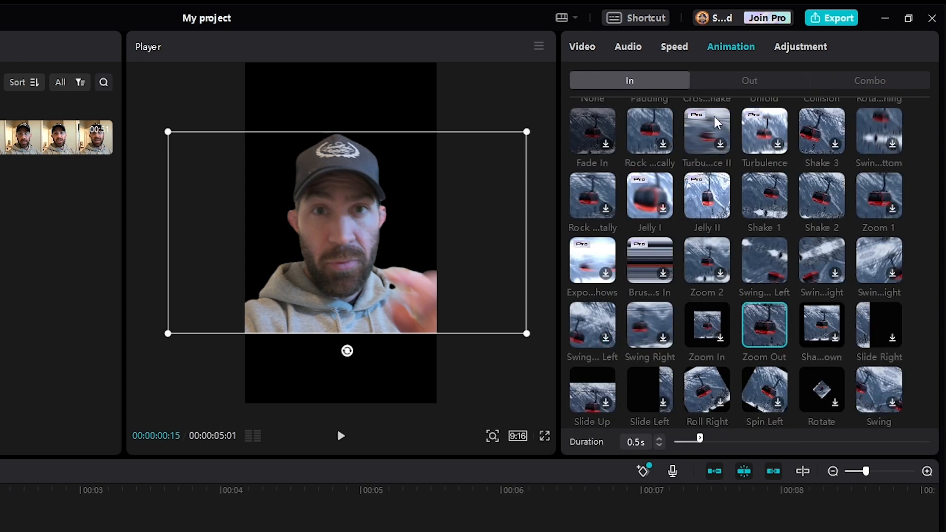
click(871, 81)
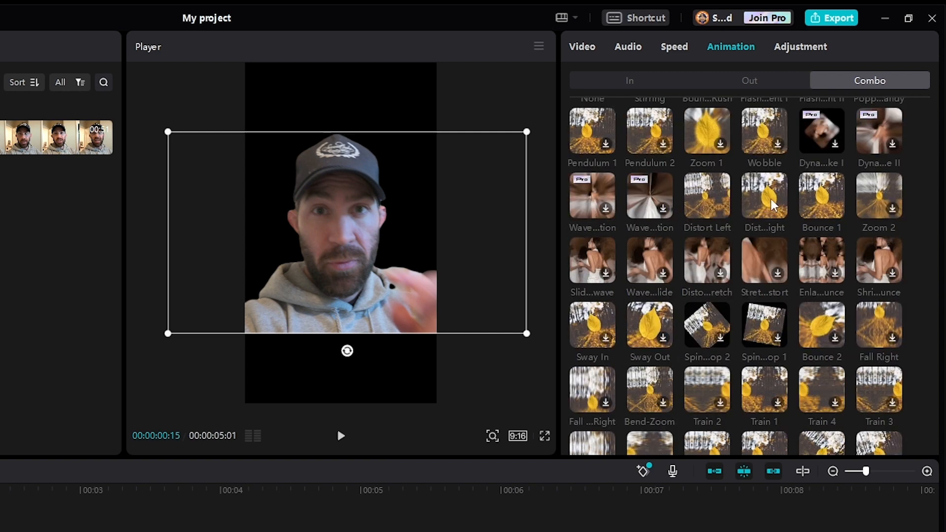
scroll(792, 372, down, 4)
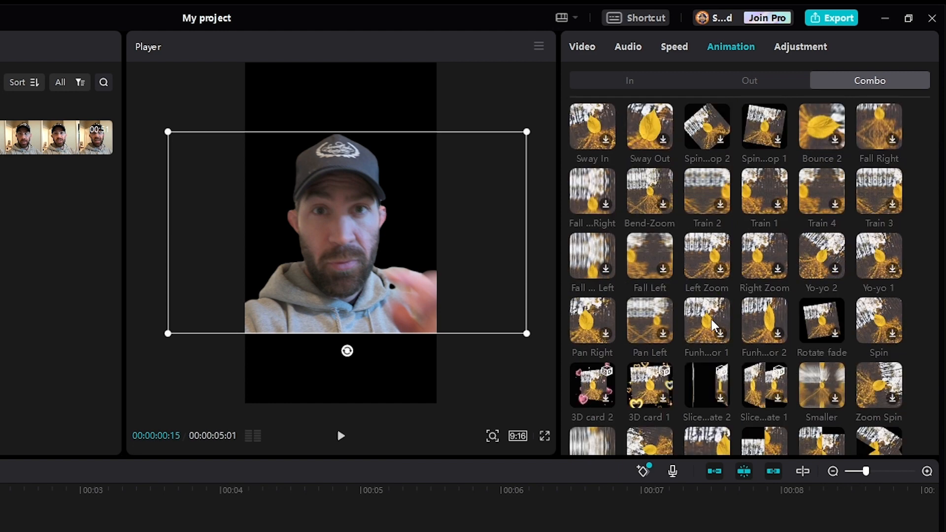
- Raise the clip's saturation to 50 in the basic color adjustments
click(812, 51)
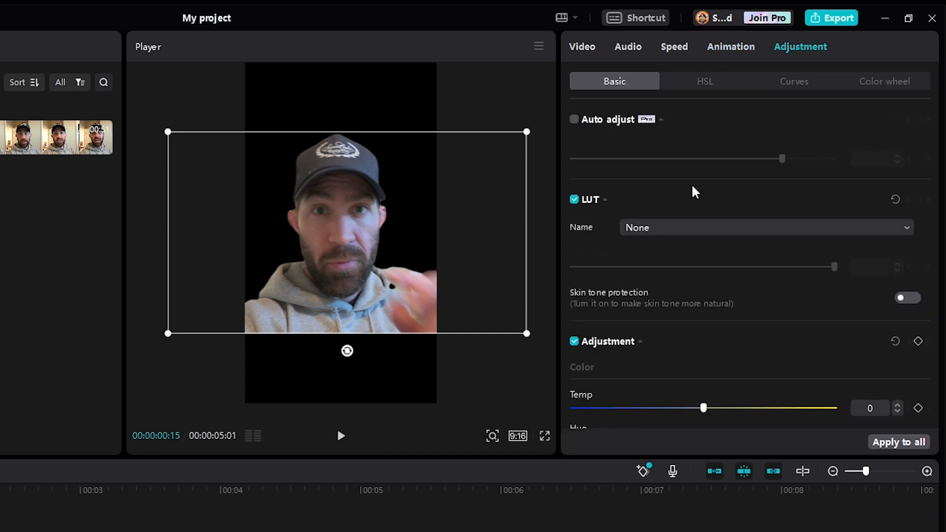
scroll(694, 192, down, 3)
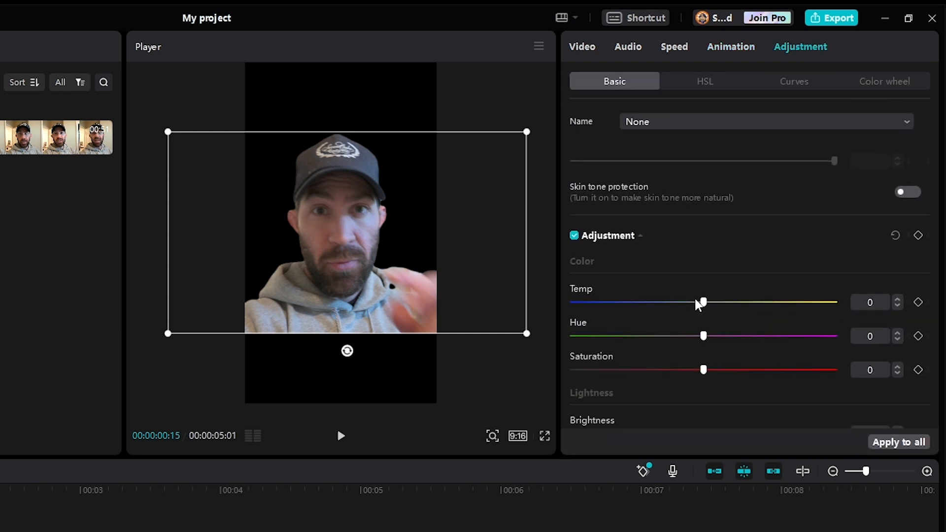
mouse_move(705, 308)
mouse_down()
mouse_move(570, 318)
mouse_move(671, 326)
mouse_move(619, 317)
mouse_move(838, 310)
mouse_move(705, 306)
mouse_up()
drag(705, 339, 838, 377)
scroll(710, 377, down, 1)
scroll(713, 381, down, 3)
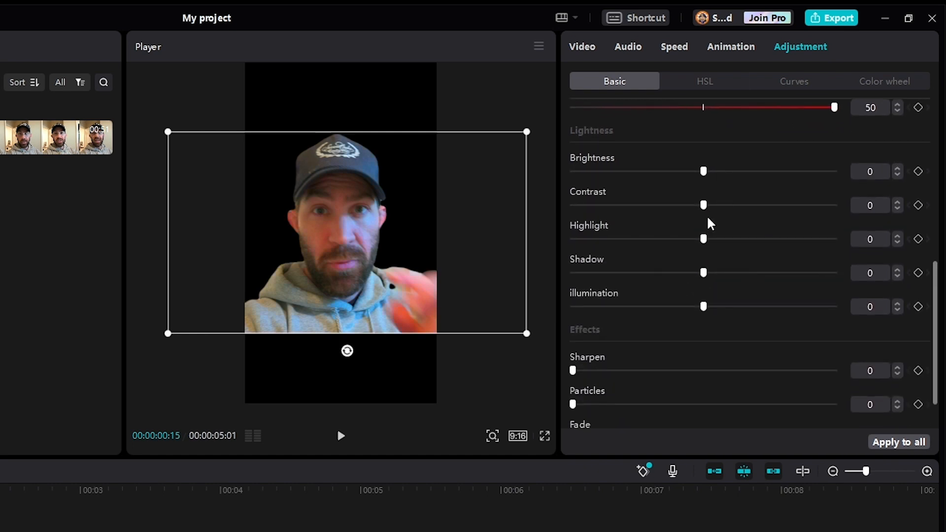
- Set the clip's highlight to -11 and its contrast to 10
drag(704, 239, 675, 240)
drag(703, 206, 733, 212)
click(729, 206)
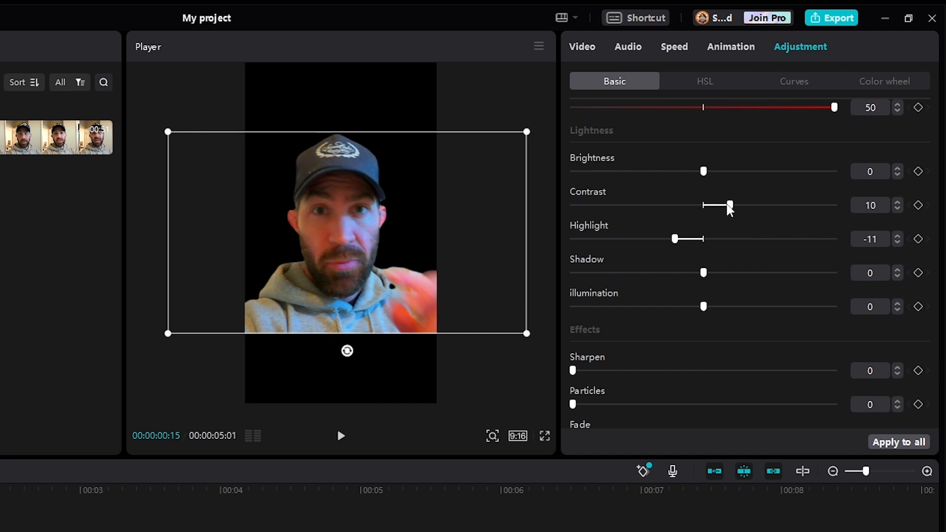
- Reset the clip's highlight and contrast to 0 and look over the remaining basic adjustments
drag(676, 240, 696, 247)
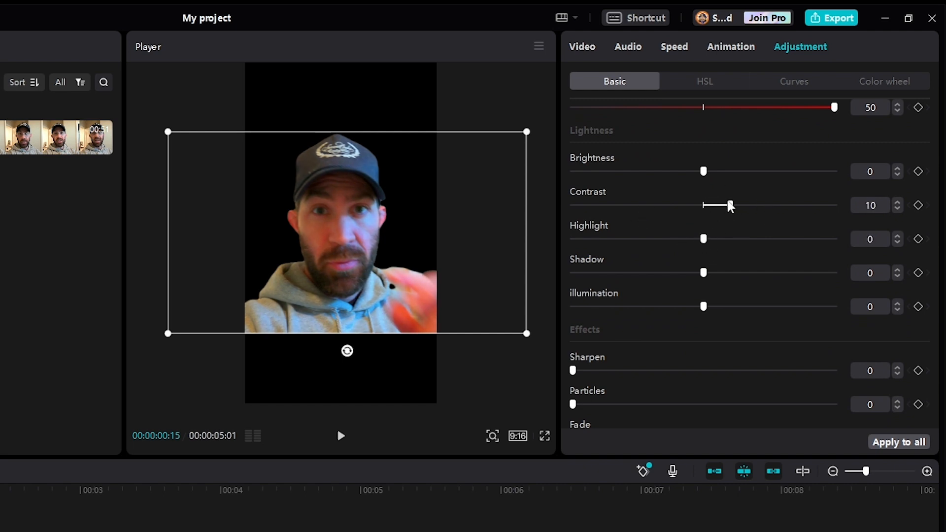
drag(729, 206, 708, 214)
scroll(644, 378, down, 2)
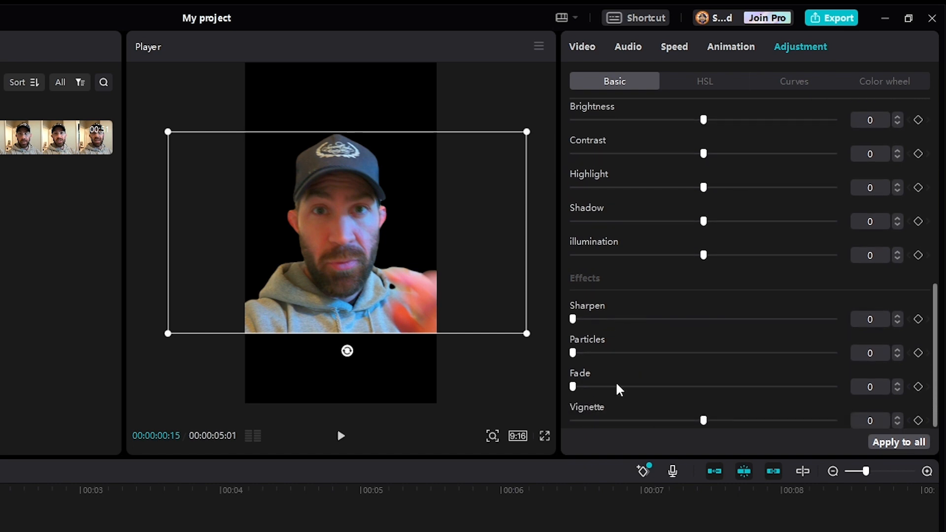
- Raise the red channel's saturation and brightness to 100 in the clip's HSL adjustments
click(705, 81)
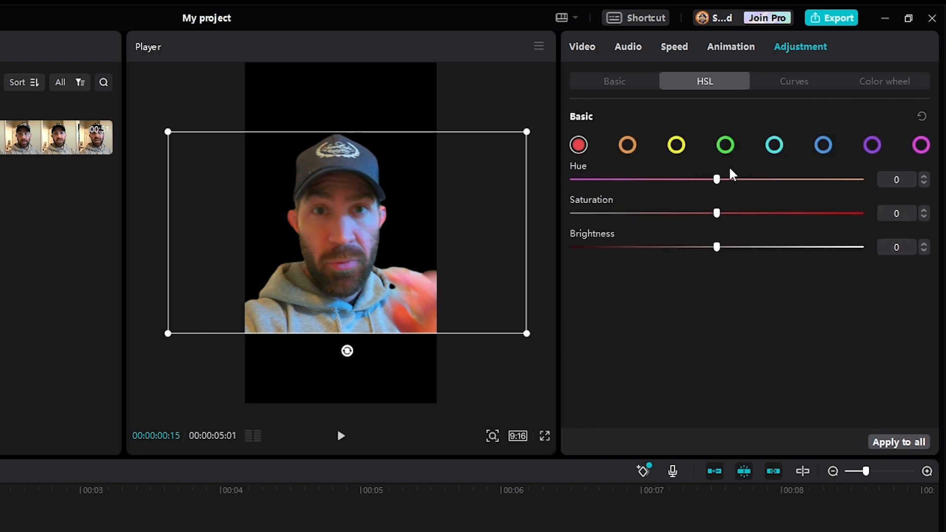
drag(718, 213, 862, 220)
drag(717, 247, 863, 247)
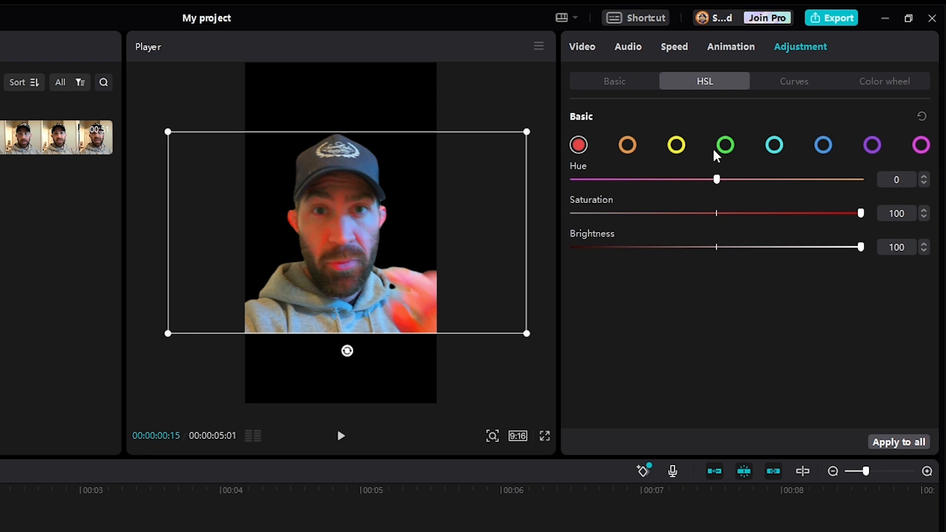
- Set the green channel's hue to -68, saturation to 48 and brightness to 62 in the HSL adjustments
click(726, 145)
drag(716, 181, 618, 181)
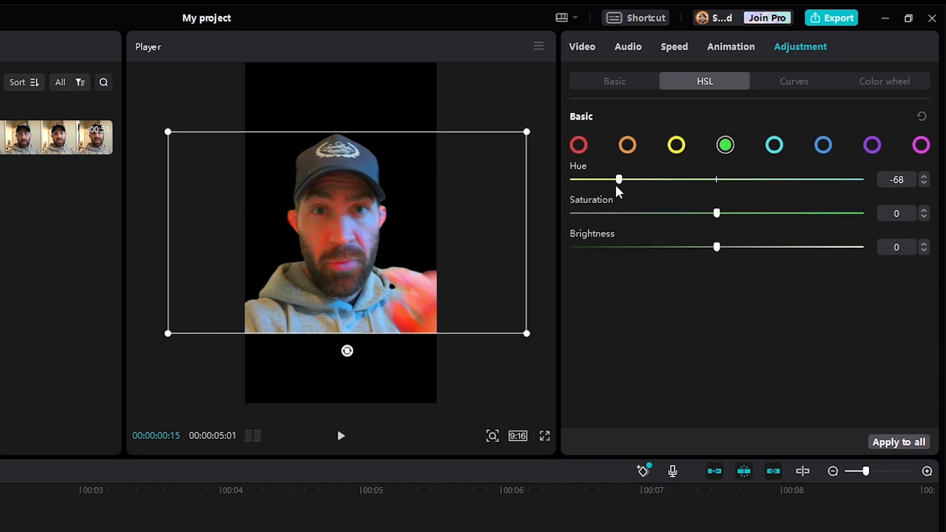
drag(717, 214, 807, 247)
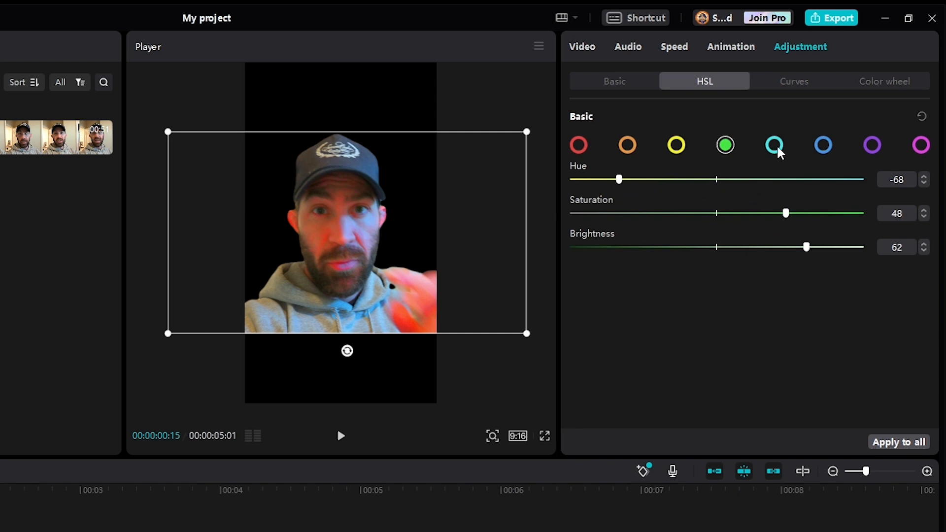
- Shape the clip's Brightness (Luma) curve into a slight S with a lowered shadow point and a raised highlight point
click(795, 81)
click(633, 350)
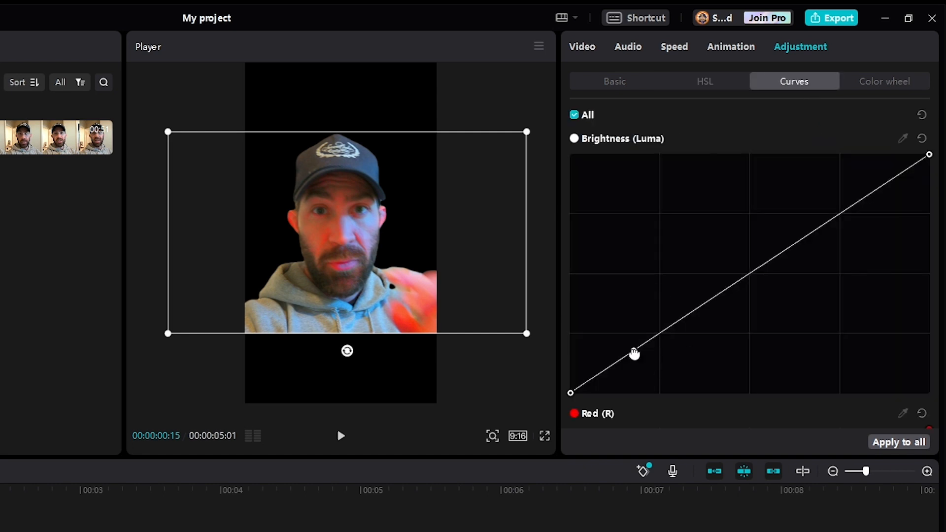
click(848, 209)
drag(634, 350, 644, 360)
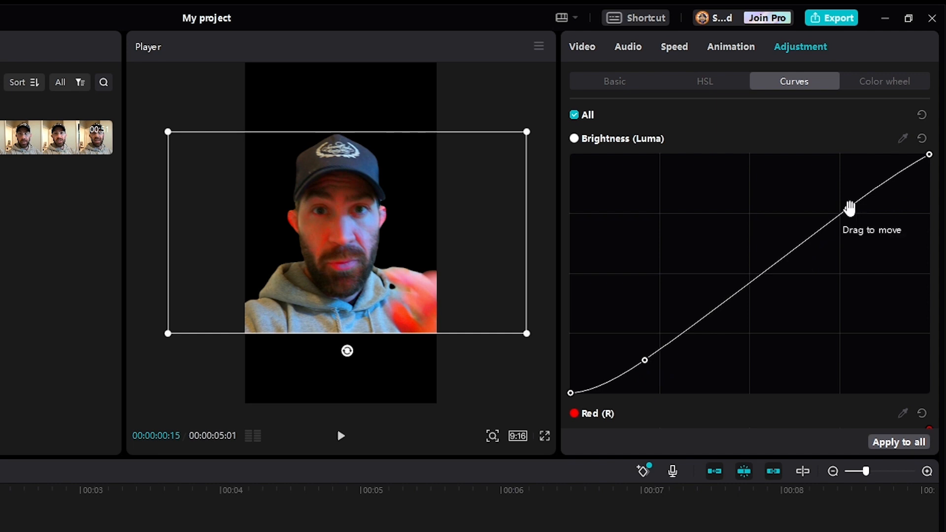
drag(849, 207, 844, 196)
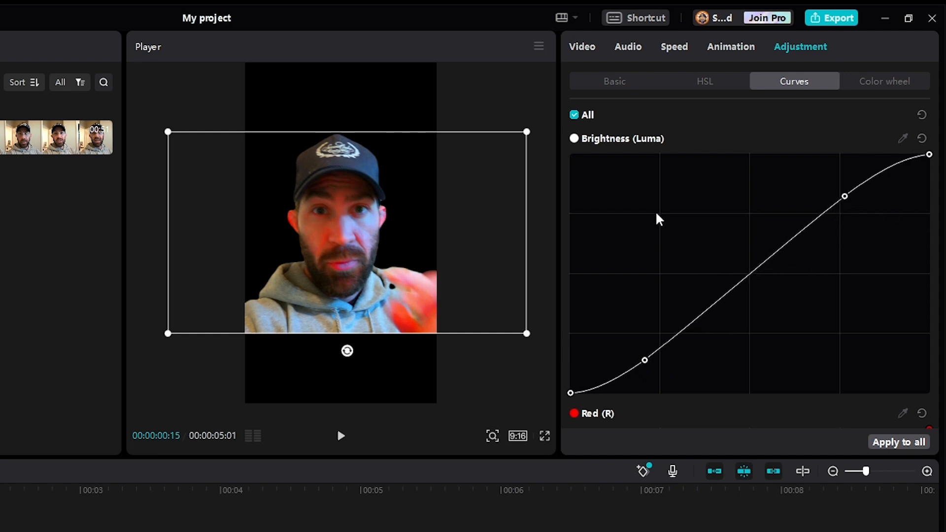
- Look through the clip's primary color wheels for shadows, middle grey, tint and offset
click(886, 85)
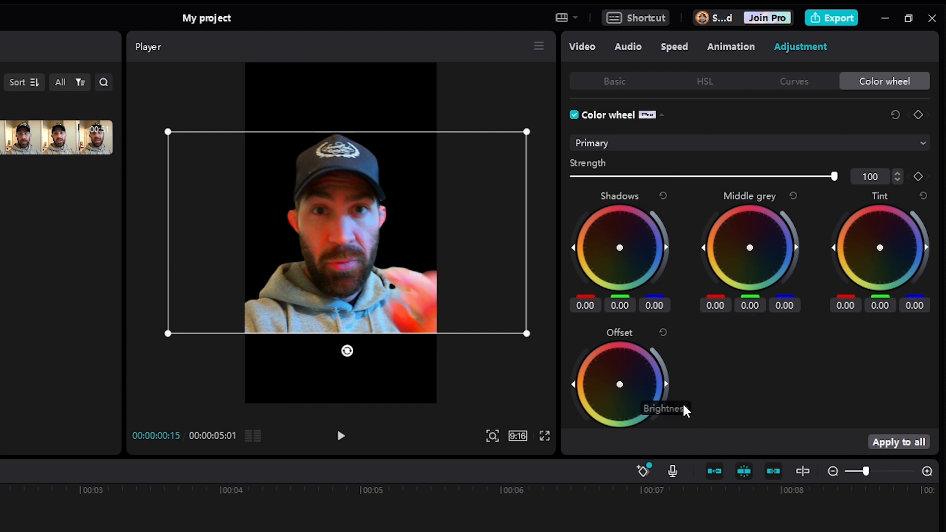
scroll(748, 362, down, 1)
scroll(720, 392, up, 1)
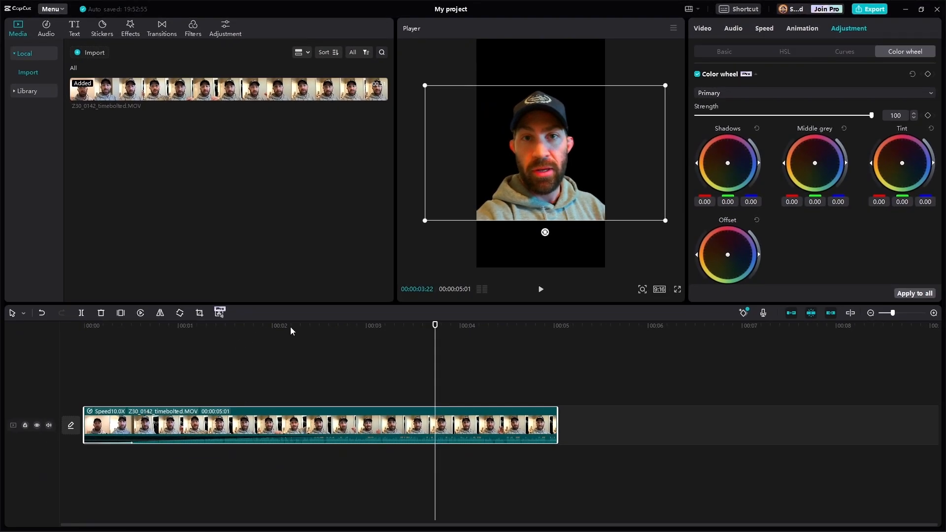
- Move the playhead near the clip's beginning and look at the timeline's available selection and split modes
drag(291, 330, 134, 350)
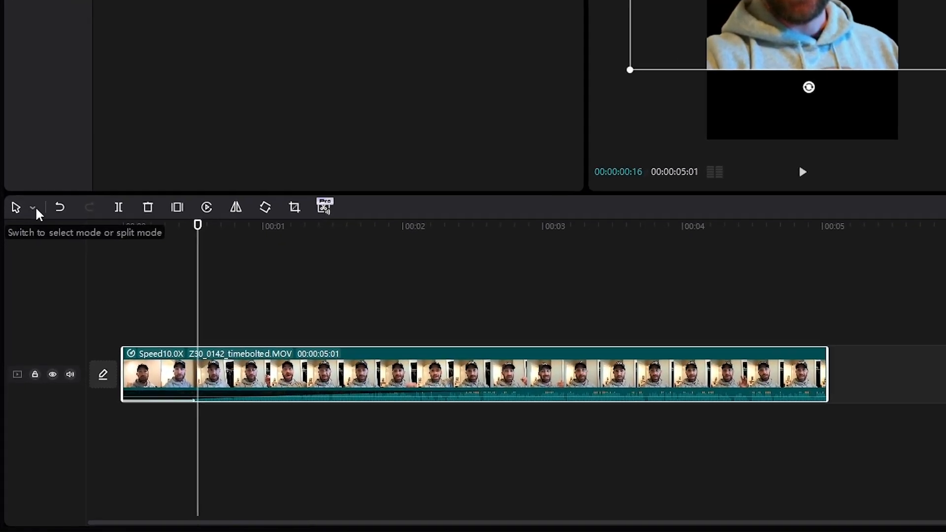
click(33, 208)
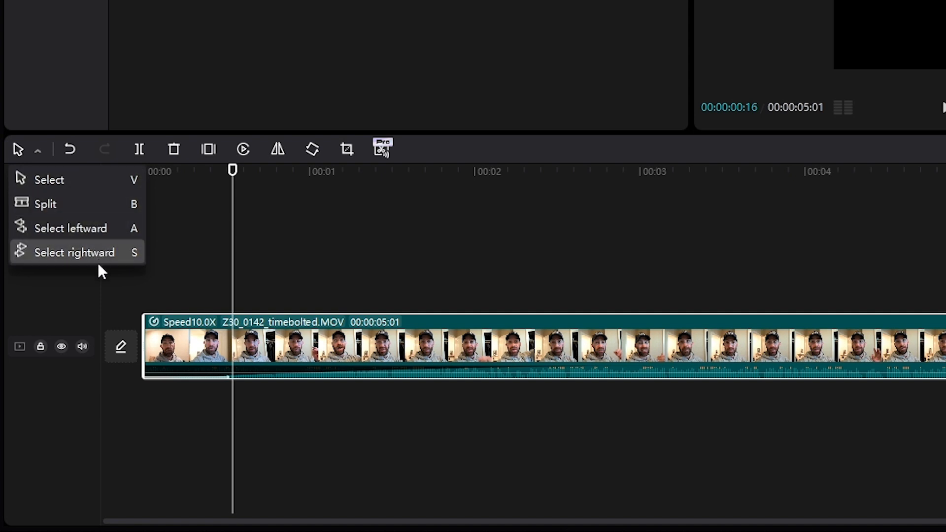
click(96, 291)
- Return the playhead to the timeline's start, then undo and redo the last edit
key(Home)
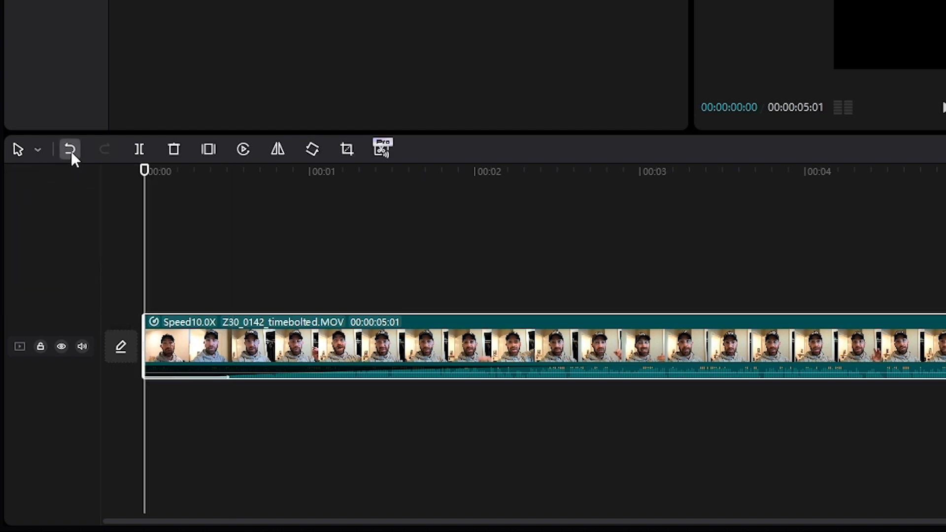
click(71, 151)
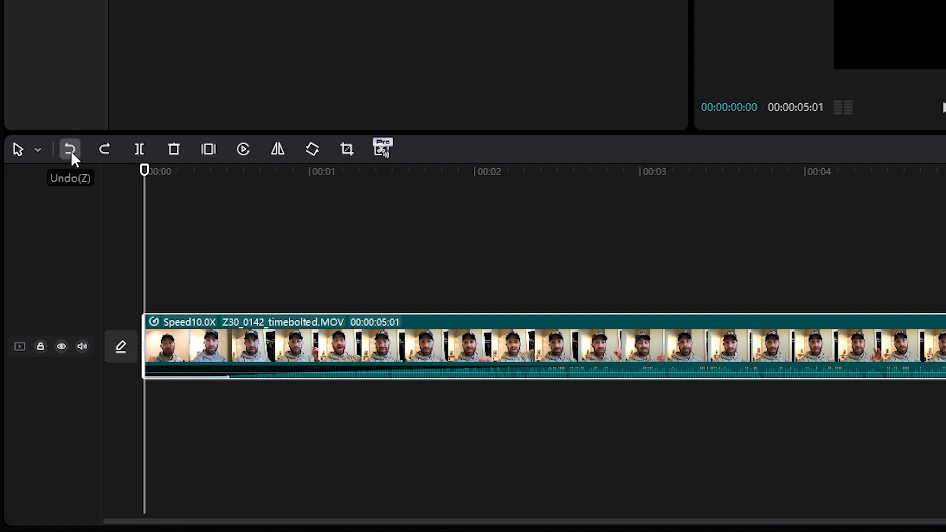
click(104, 149)
- Split the clip at about 1 s, 1.5 s, 1.8 s and at 00:00:02:03
click(139, 150)
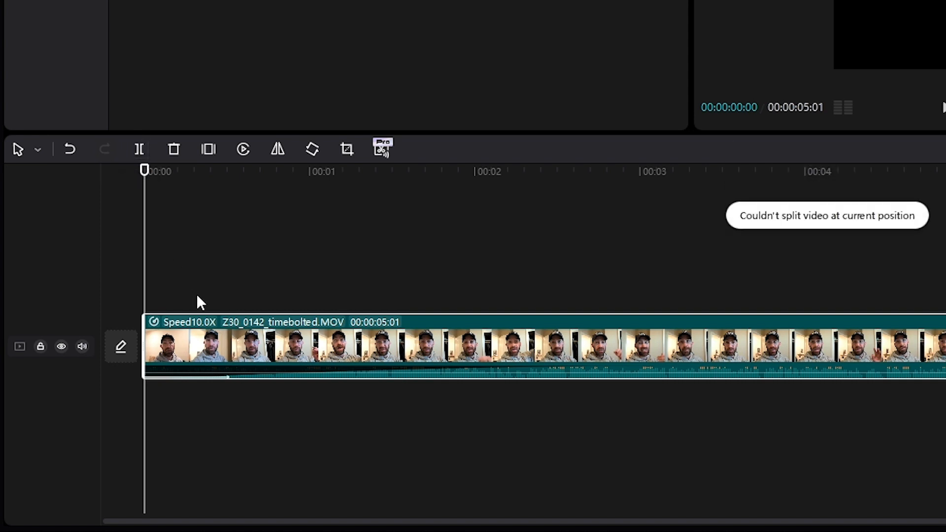
drag(261, 171, 492, 178)
click(140, 149)
key(ctrl+b)
key(ctrl+b)
key(ctrl+b)
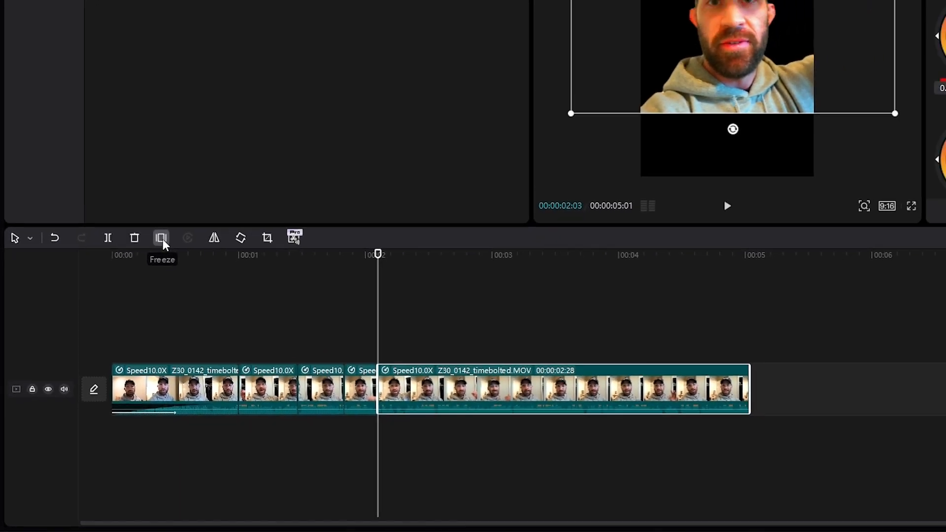
- Insert a three-second freeze frame at 00:00:02:03 and scrub through it
click(209, 149)
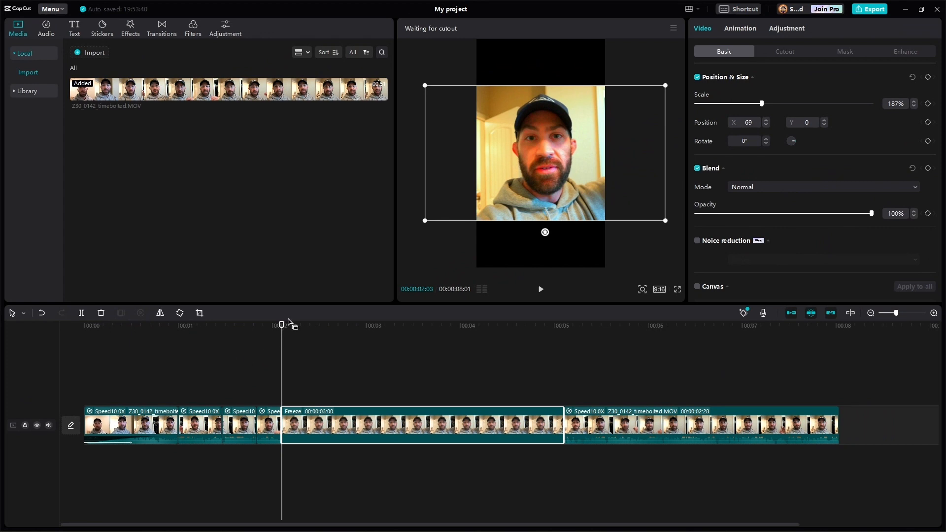
drag(280, 326, 354, 335)
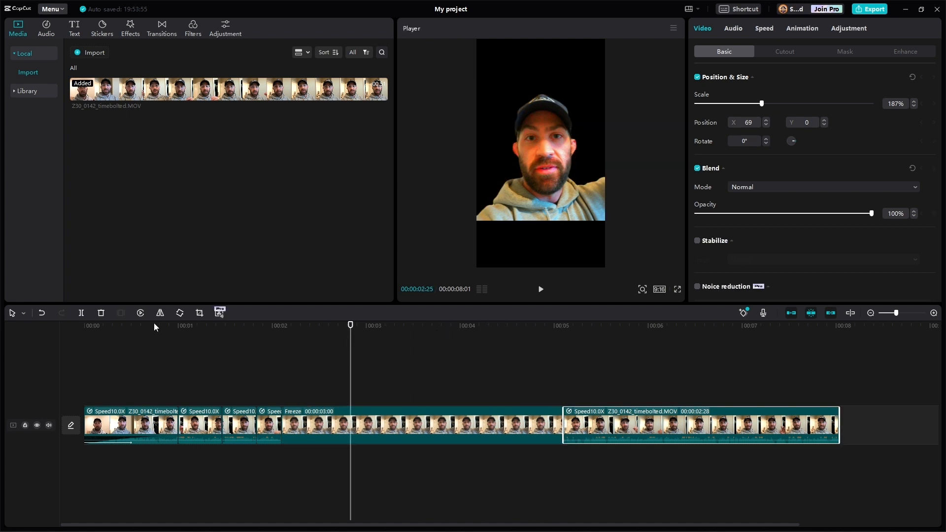
- Try to reverse the clip that follows the freeze frame
click(141, 314)
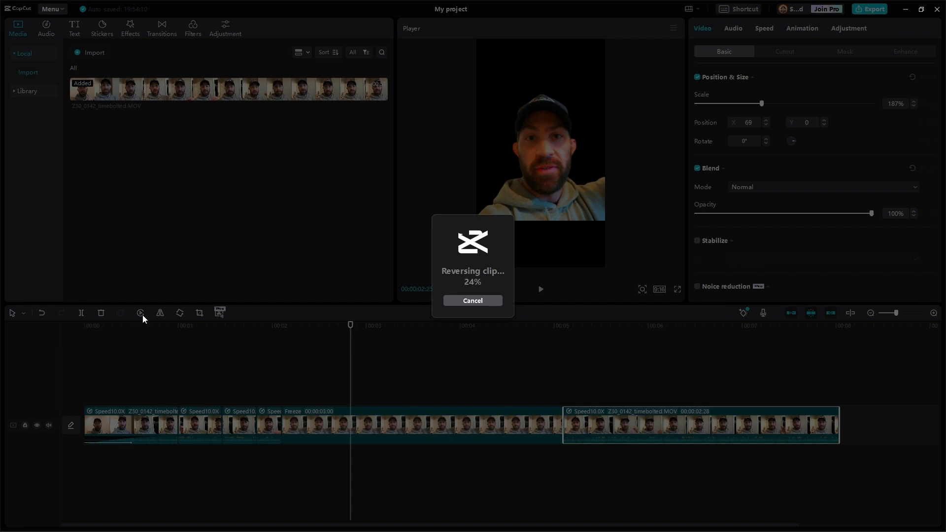
key(Escape)
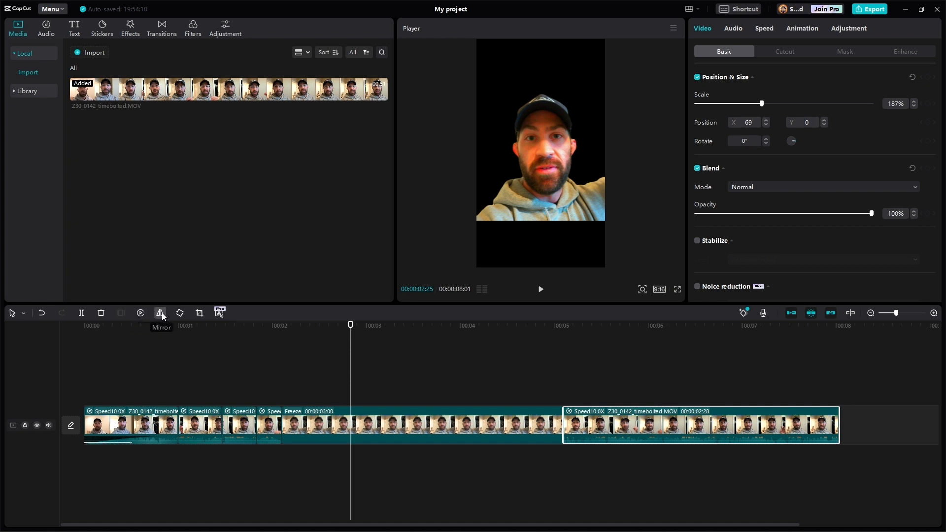
- Split the last clip at 00:00:05:16 and mirror its second part
drag(590, 325, 604, 331)
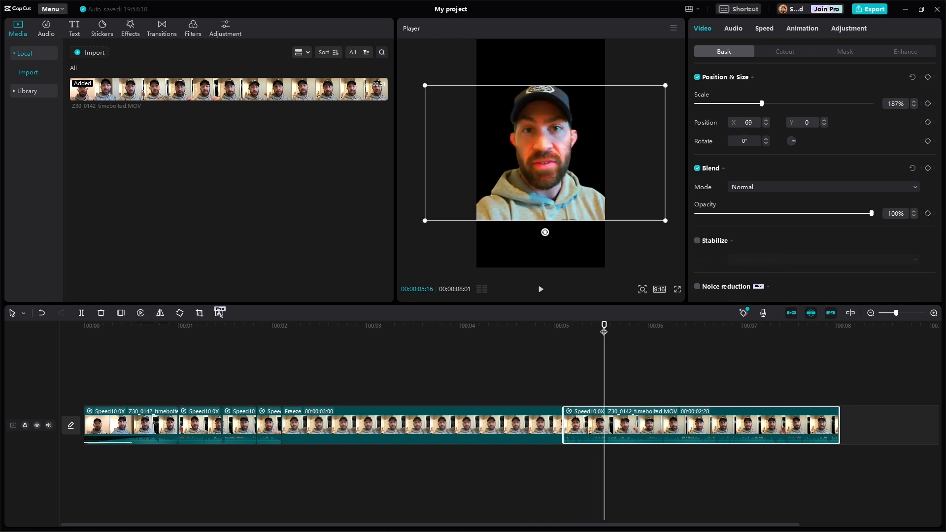
click(159, 315)
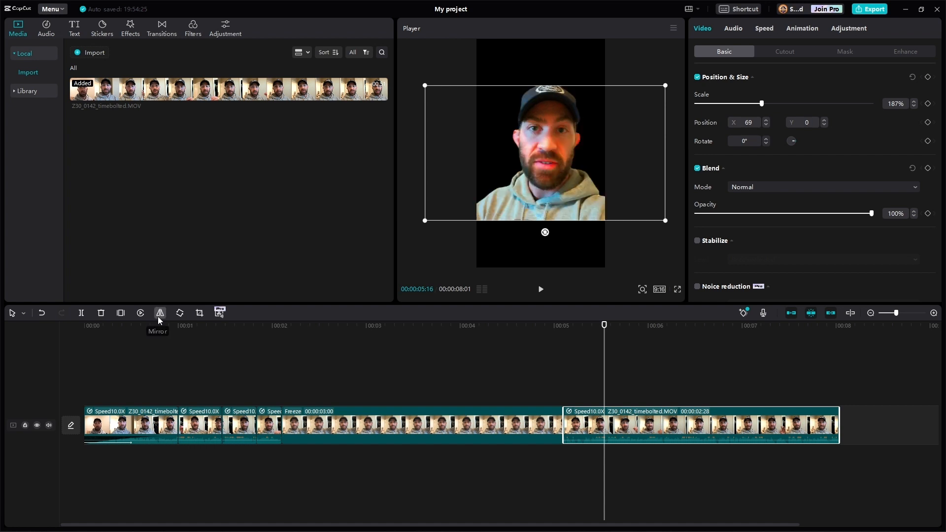
key(ctrl+b)
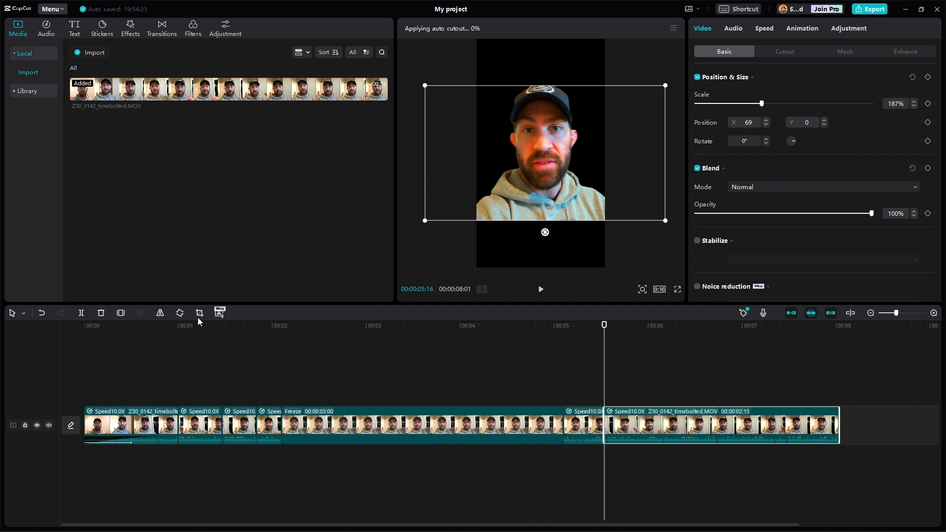
click(160, 315)
- Play the timeline across the cut between the unmirrored and mirrored parts
click(548, 330)
key(space)
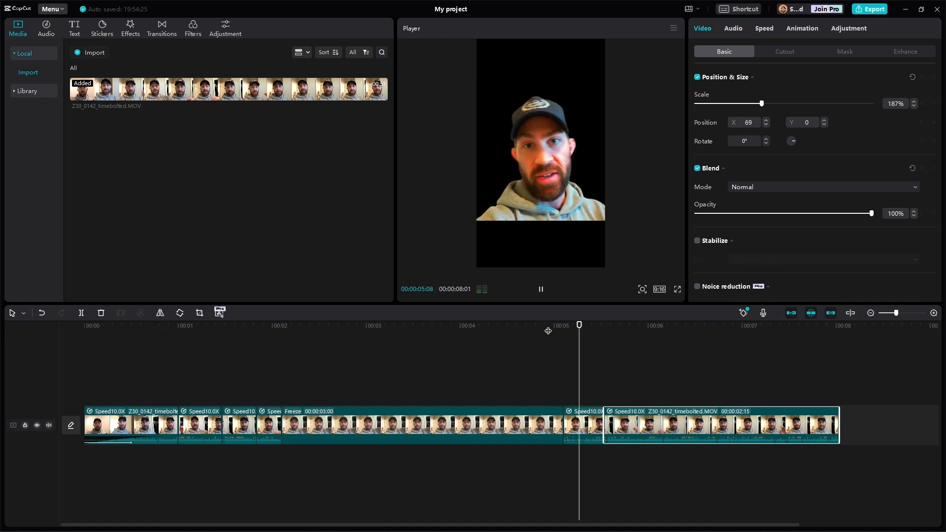
key(space)
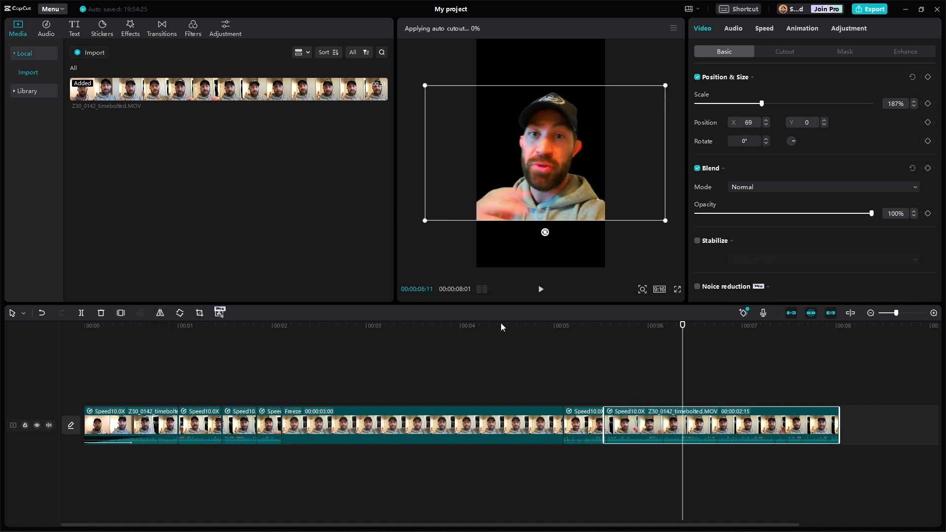
- Rotate the last clip by 90°
click(523, 326)
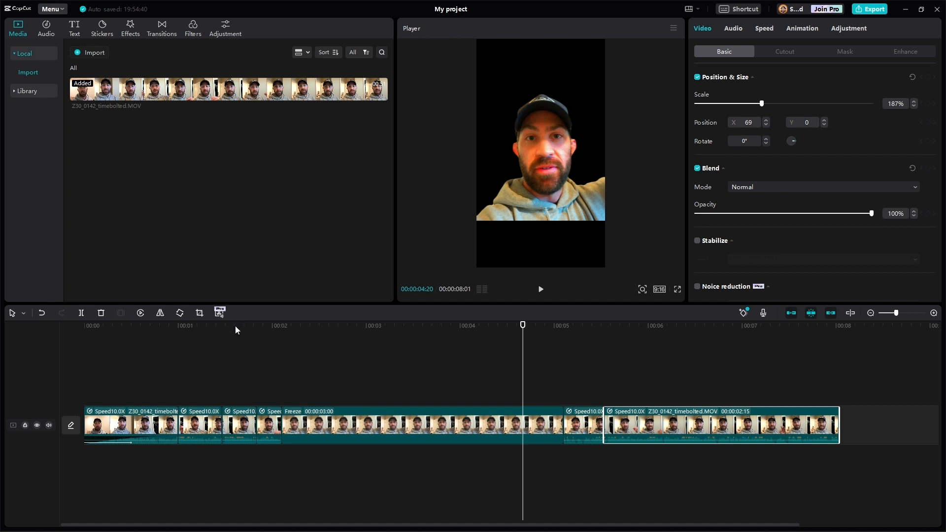
click(561, 326)
click(180, 314)
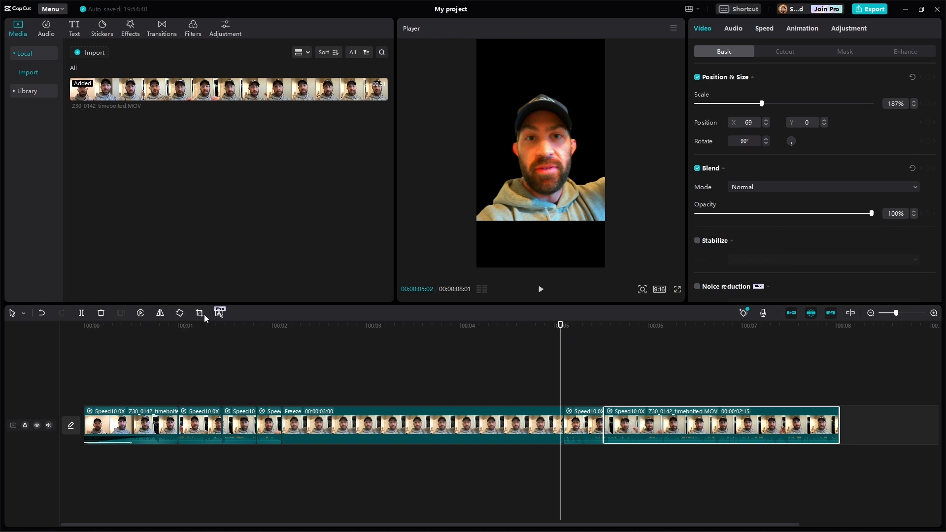
- Crop the last clip with a free ratio to a narrow horizontal band across the man's eyes and nose
click(199, 314)
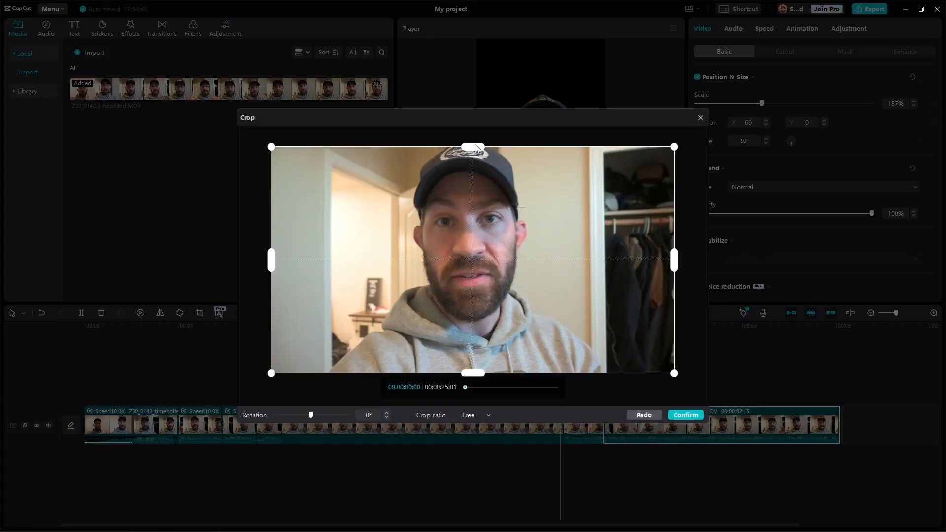
drag(477, 151, 477, 208)
drag(478, 378, 481, 259)
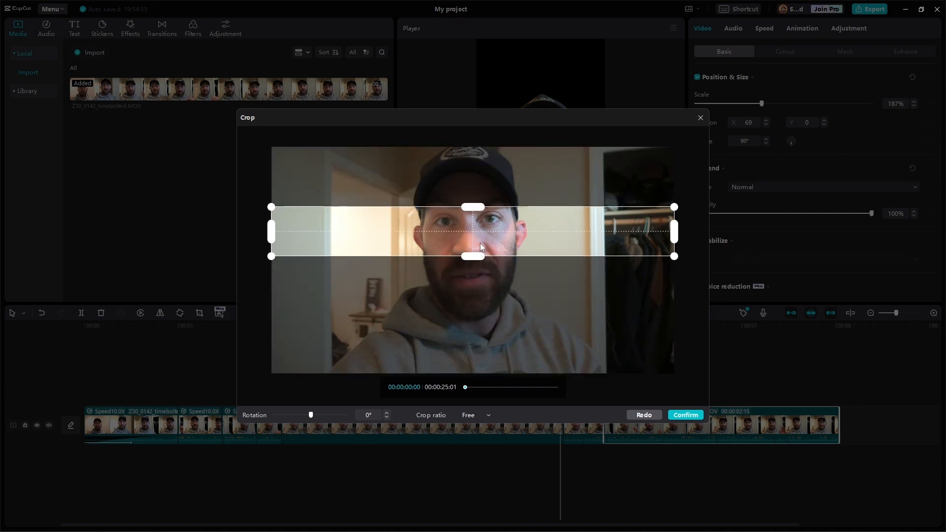
click(686, 416)
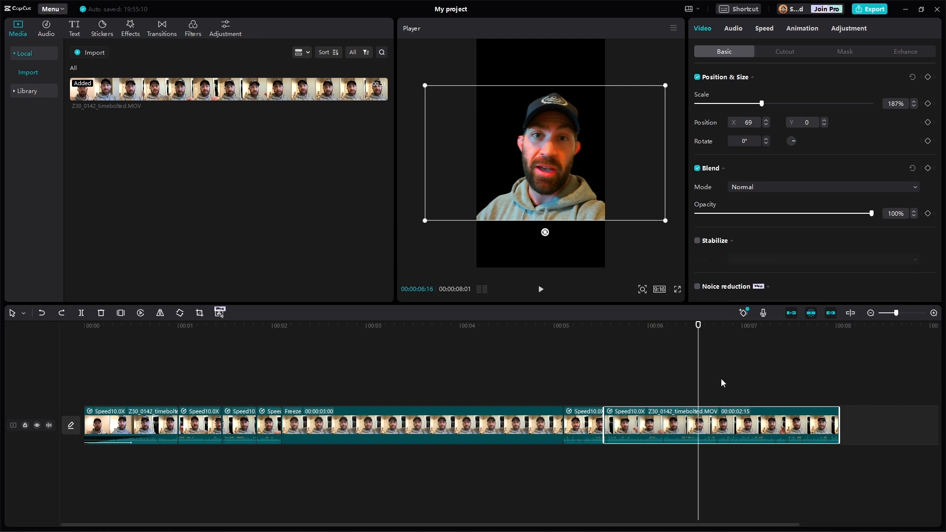
- Select the freeze-frame clip and look at frames within it
drag(301, 329, 272, 329)
click(316, 421)
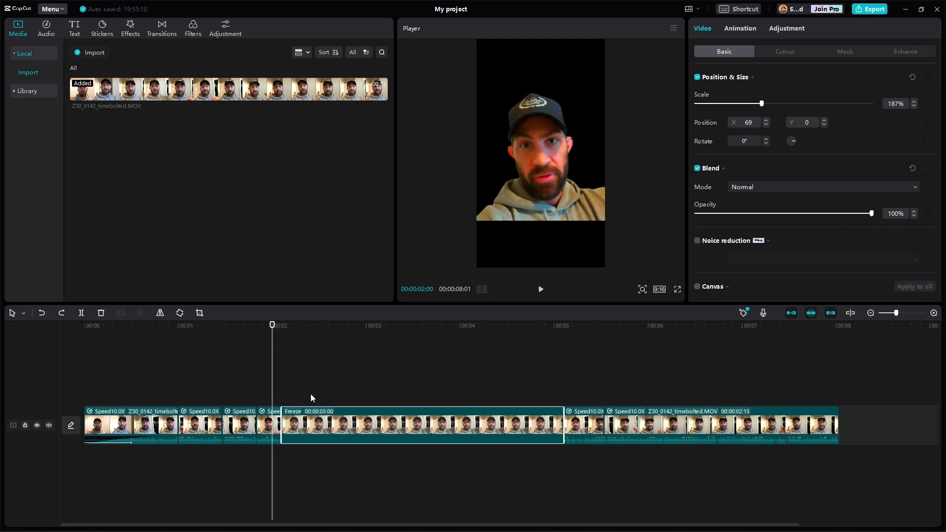
click(314, 326)
click(382, 325)
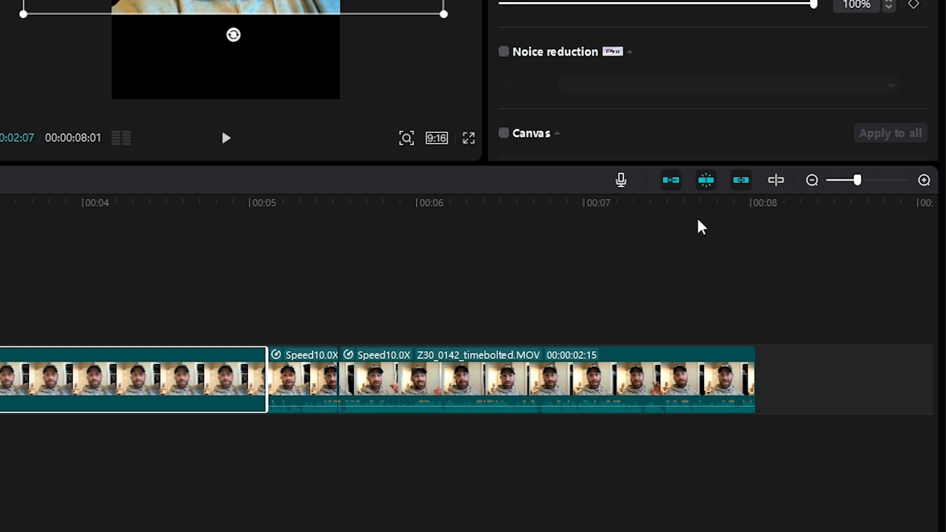
- Try moving the last clip away from its neighbour with the main track magnet off, and again with it on
click(676, 185)
drag(377, 377, 571, 377)
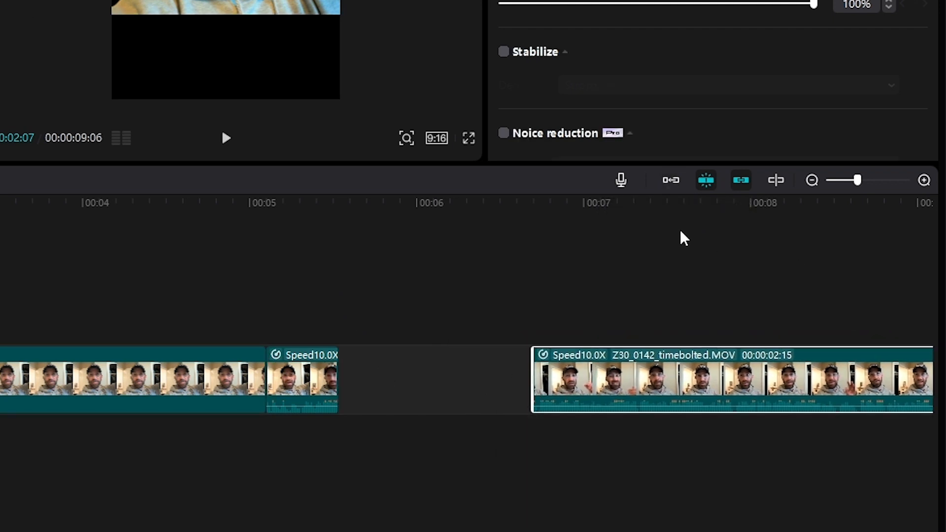
click(670, 181)
drag(453, 387, 620, 379)
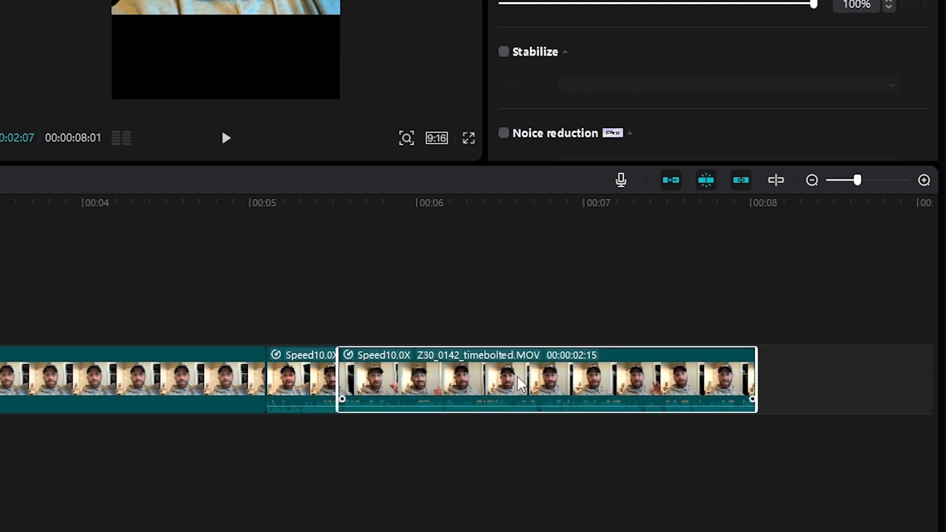
- Try moving the last clip further along the main track with the main track magnet still on
drag(518, 378, 687, 370)
drag(507, 386, 640, 384)
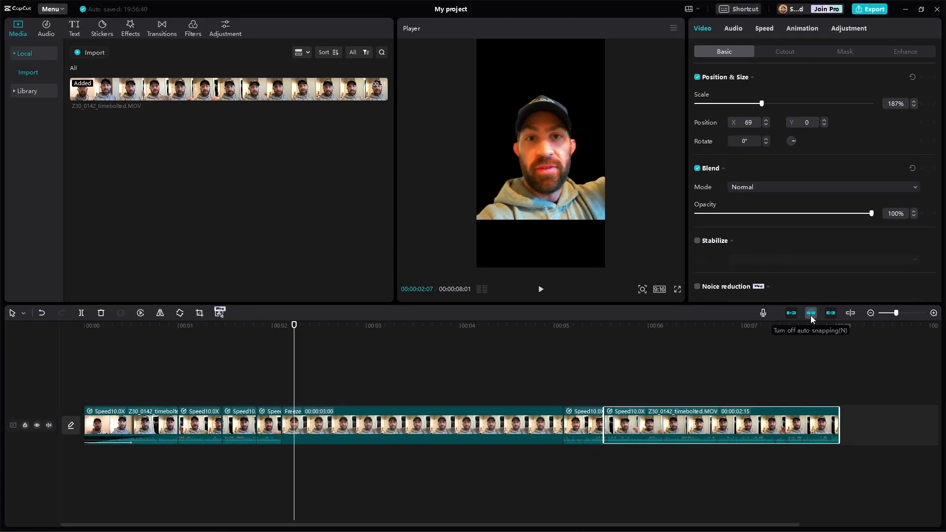
- Turn off auto snapping and move the freeze-frame clip onto a track above and back down to the end of the main track
click(811, 313)
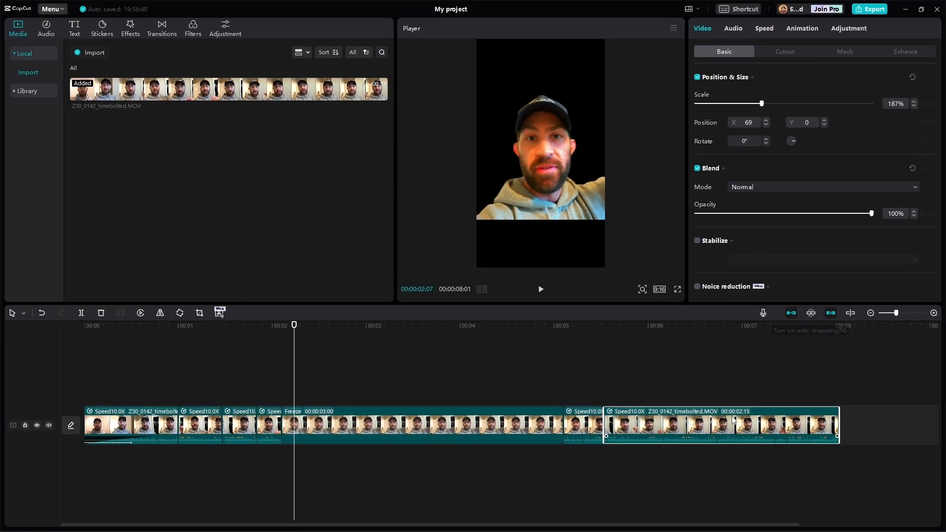
drag(513, 425, 462, 390)
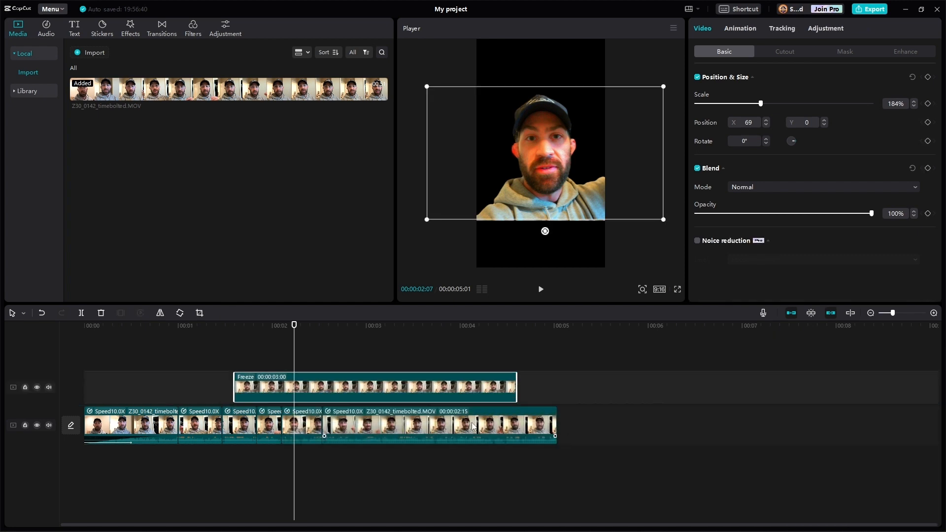
drag(527, 425, 697, 413)
drag(400, 387, 719, 421)
- Lift the last video clip to an upper track, and split the freeze-frame clip at 00:00:04:26, raising its second piece to a separate track
drag(481, 425, 507, 425)
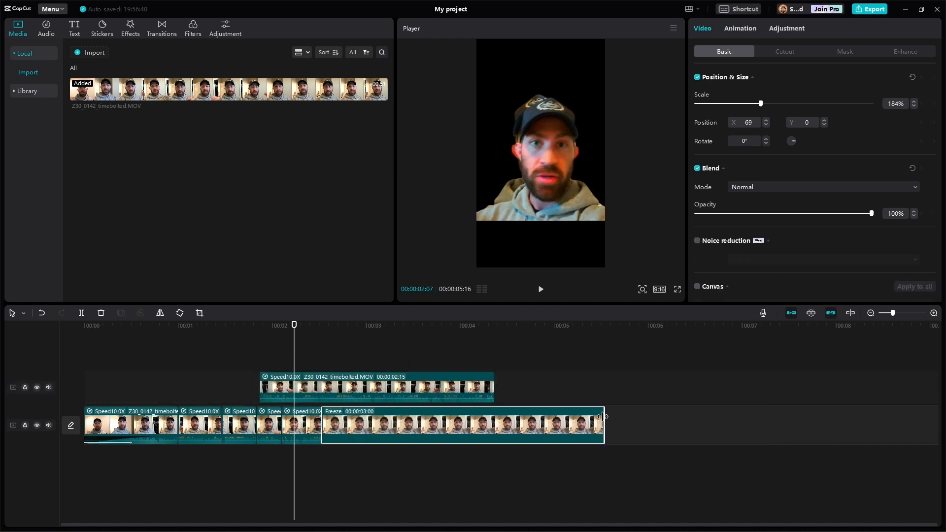
click(541, 326)
key(ctrl+b)
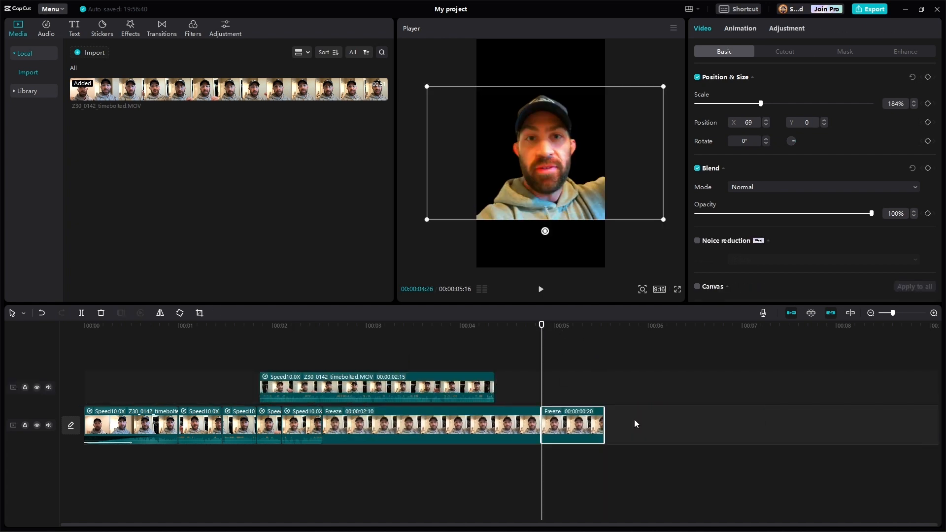
drag(561, 419, 560, 453)
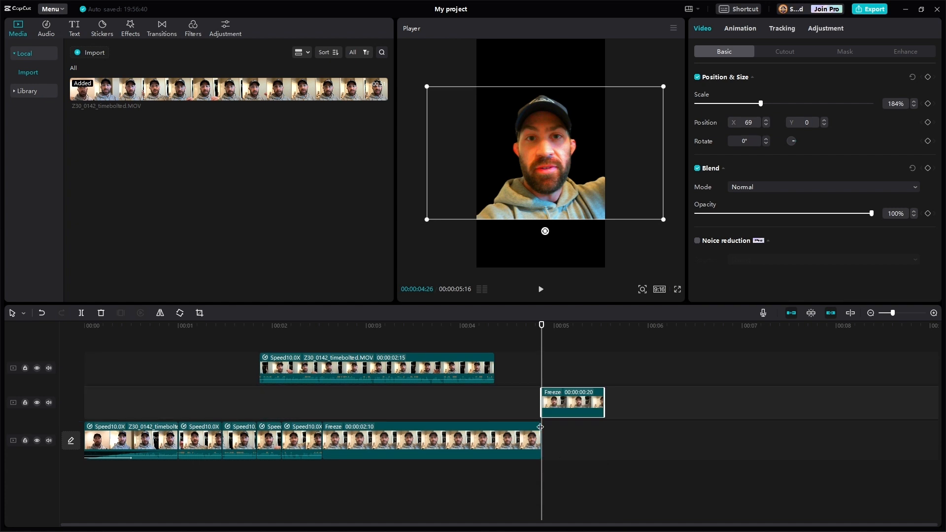
- Undo the raised freeze-frame piece, the split and the last video clip's move to the upper track
key(ctrl+z)
key(ctrl+z)
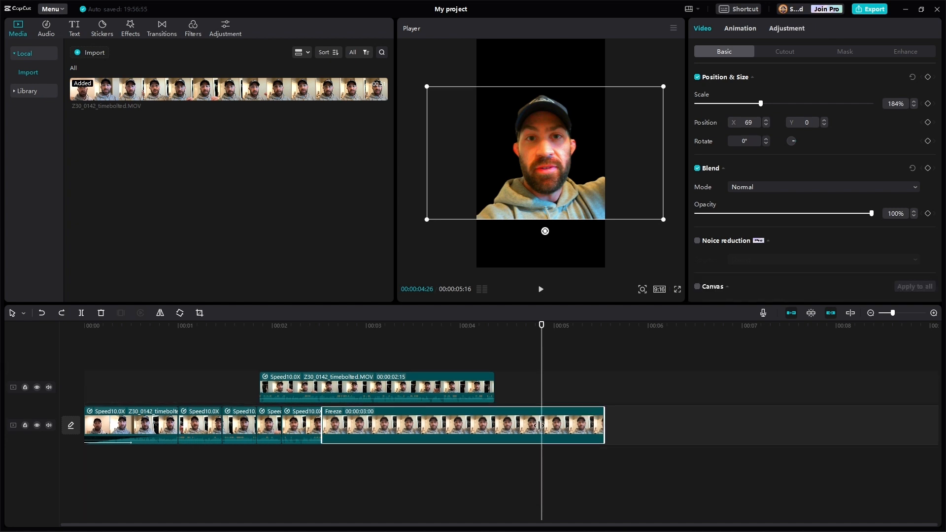
key(ctrl+z)
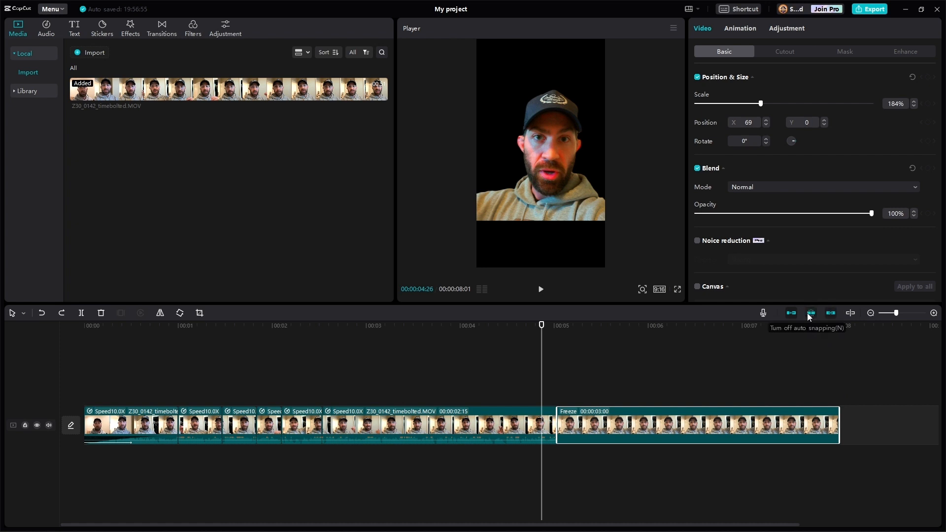
- Turn auto snapping back on and try shifting the freeze-frame clip along the main track
click(811, 313)
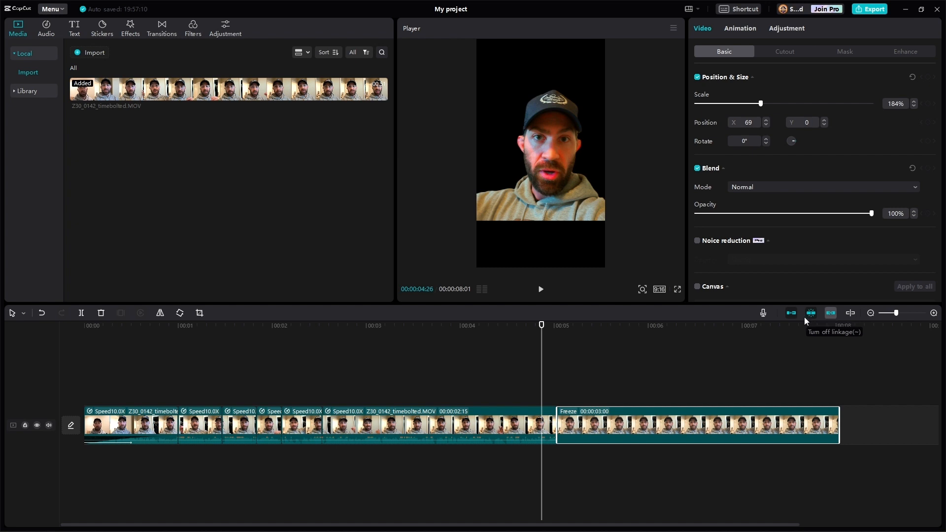
drag(600, 427, 676, 429)
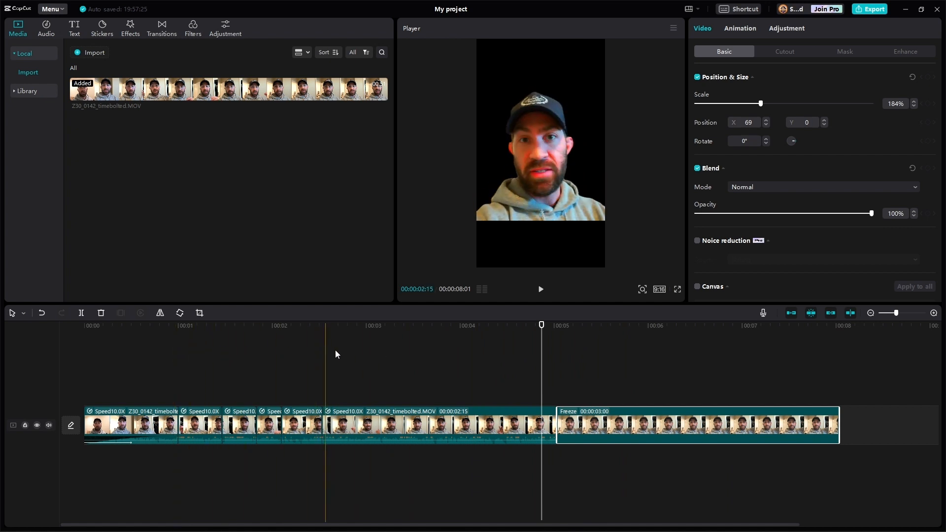
- Switch the timeline's preview axis off and back on to compare skimming through the clips
click(851, 313)
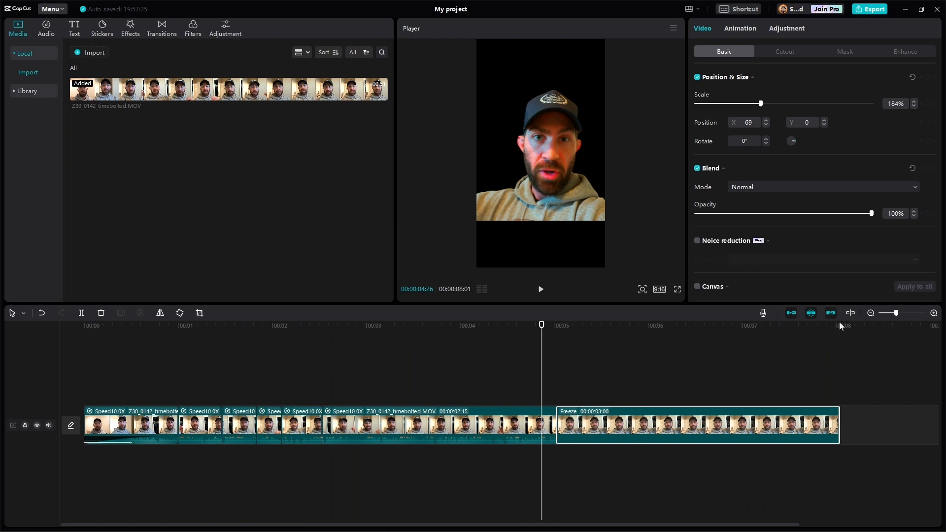
click(850, 314)
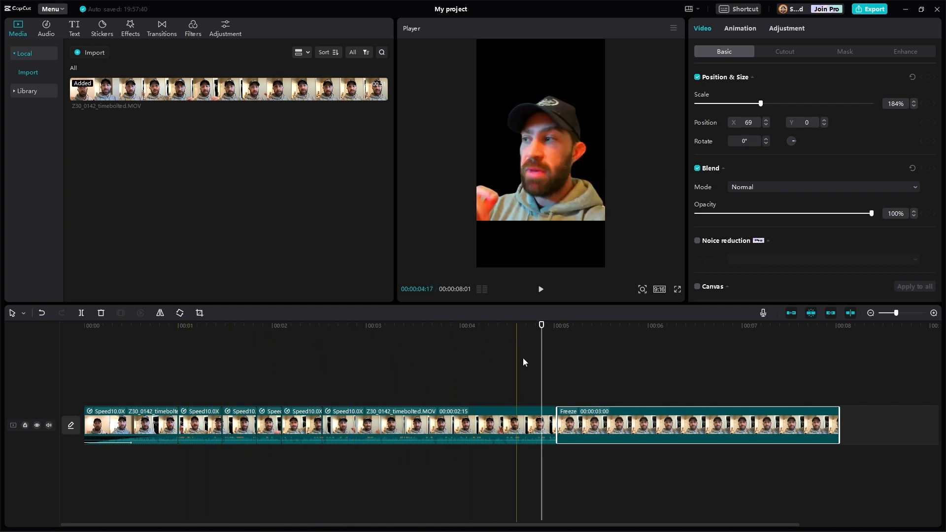
- Try zooming the timeline in and out at several levels, ending with all clips in view
click(933, 314)
click(933, 313)
click(871, 314)
click(871, 314)
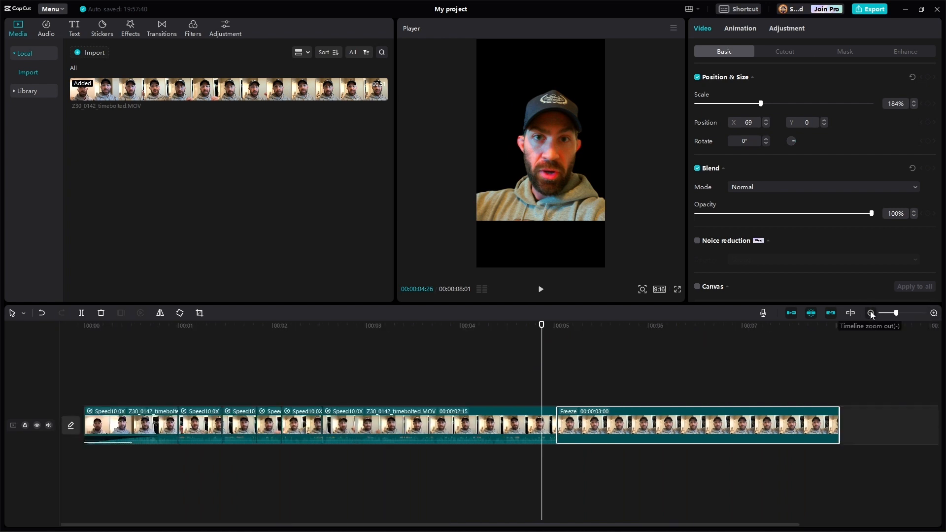
click(871, 313)
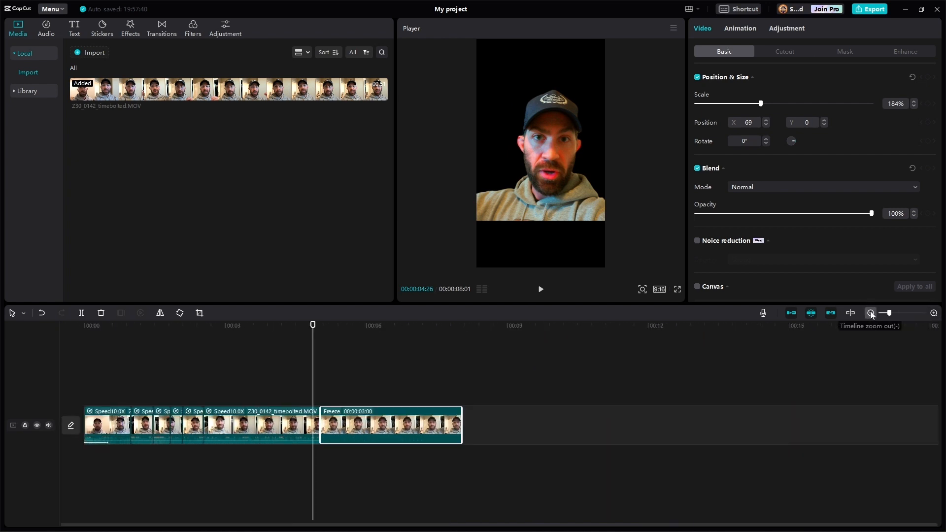
click(909, 311)
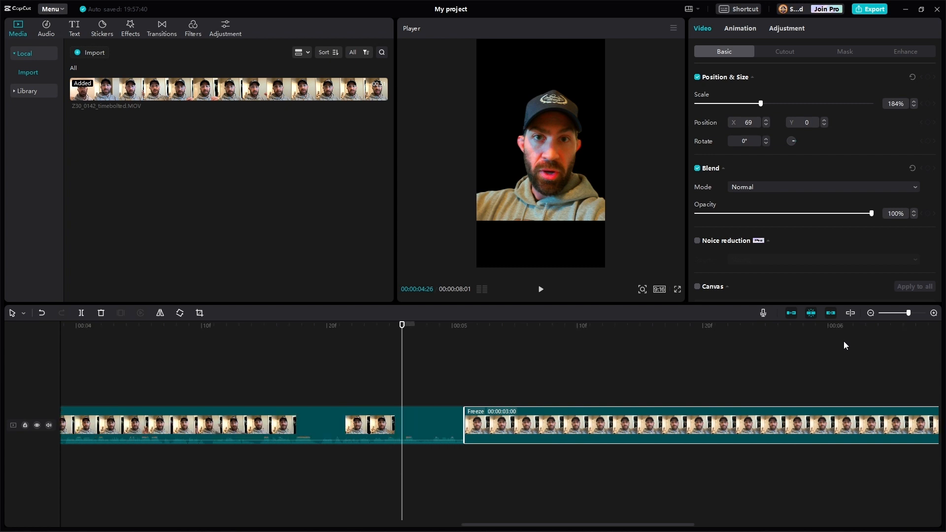
click(872, 314)
click(872, 314)
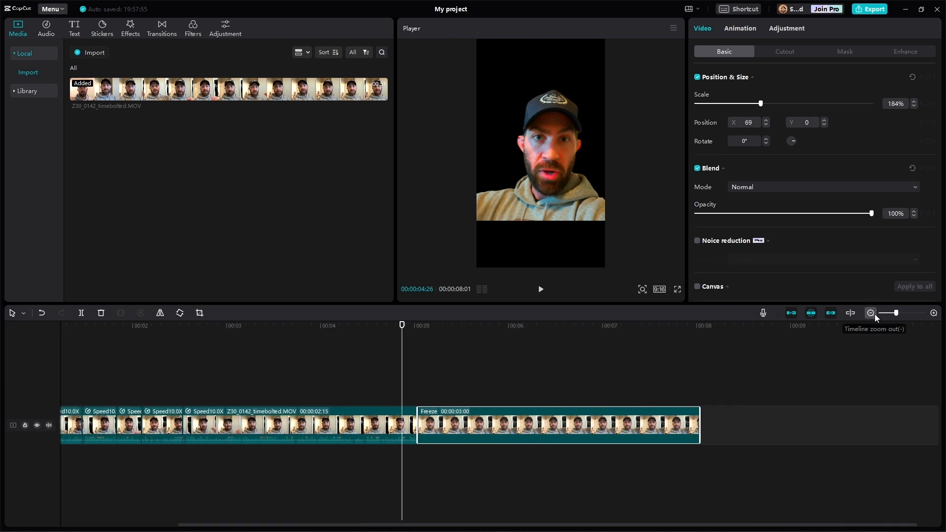
key(minus)
key(plus)
key(plus)
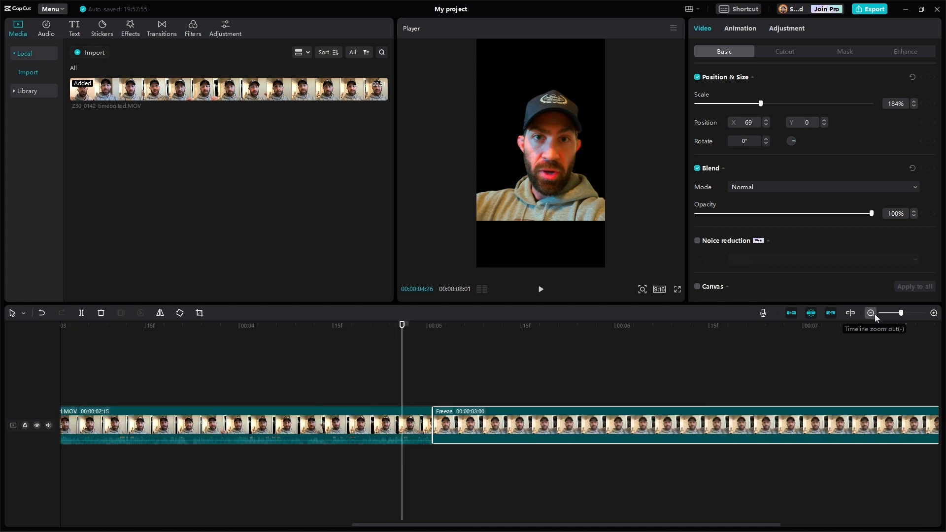
click(874, 315)
click(874, 315)
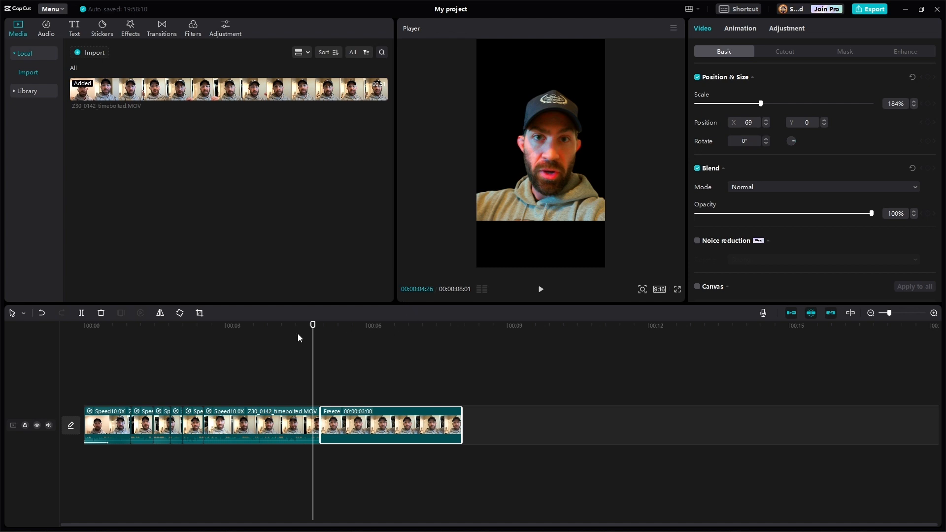
- Move the playhead to 00:00:03:00 on the timeline
drag(233, 327, 225, 327)
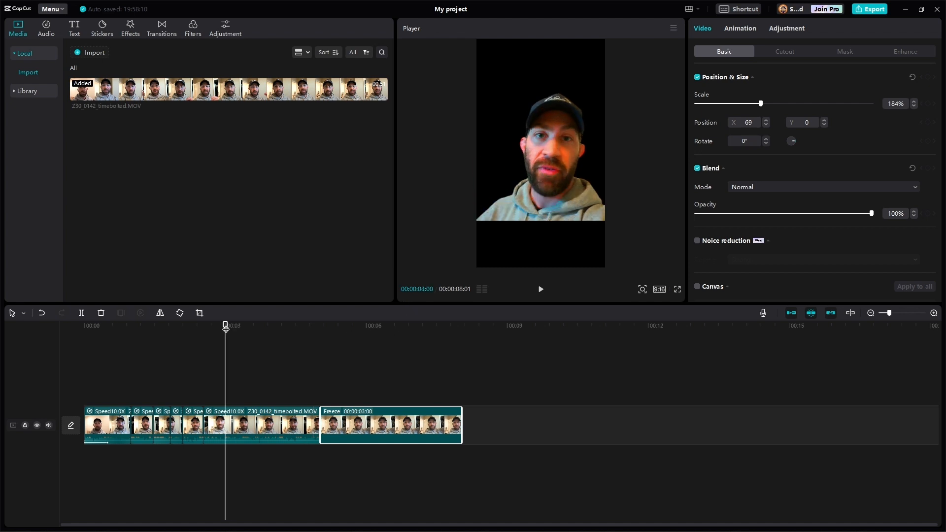